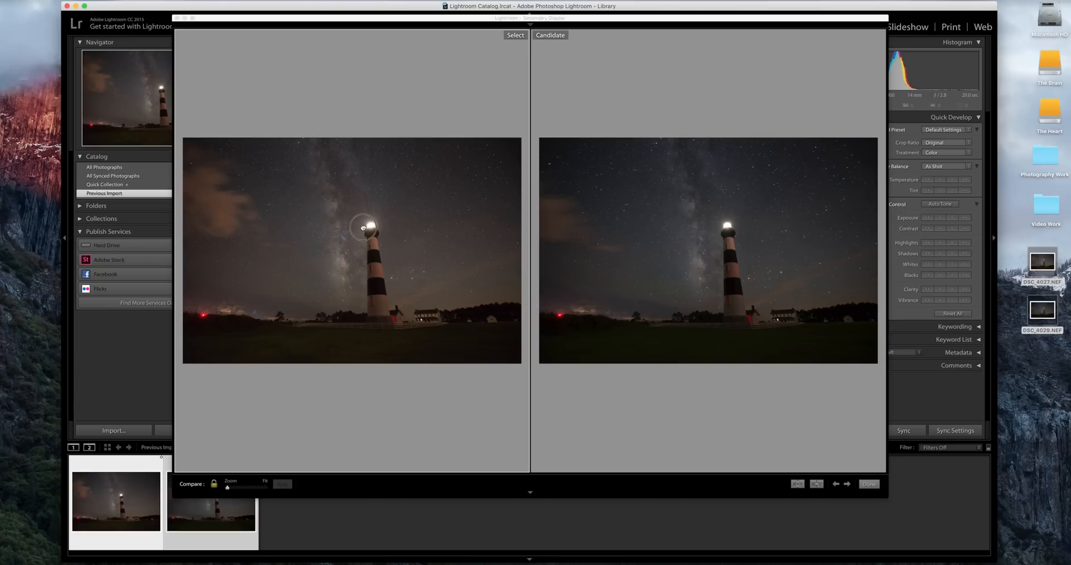
- Examine the stars, lighthouse and foreground of both photos side by side at 1:1, then close the comparison window
click(362, 227)
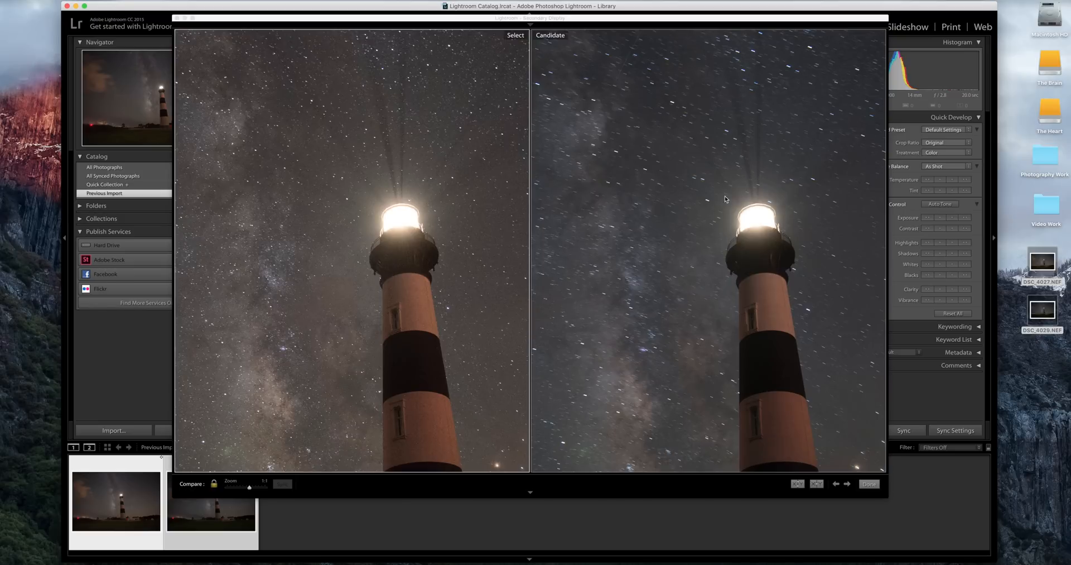
drag(660, 325, 621, 192)
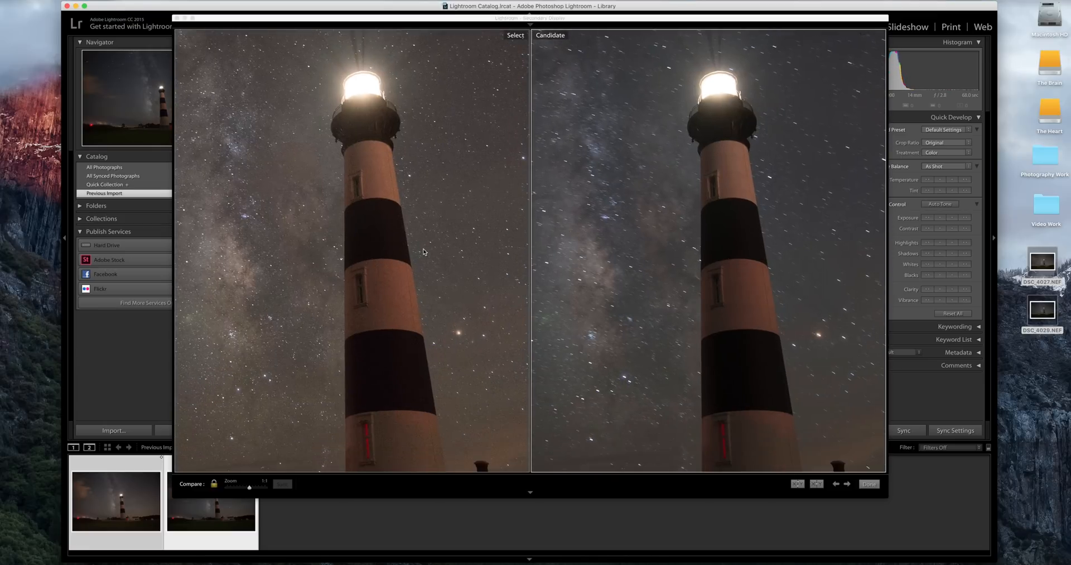
drag(765, 389, 744, 234)
drag(718, 318, 712, 239)
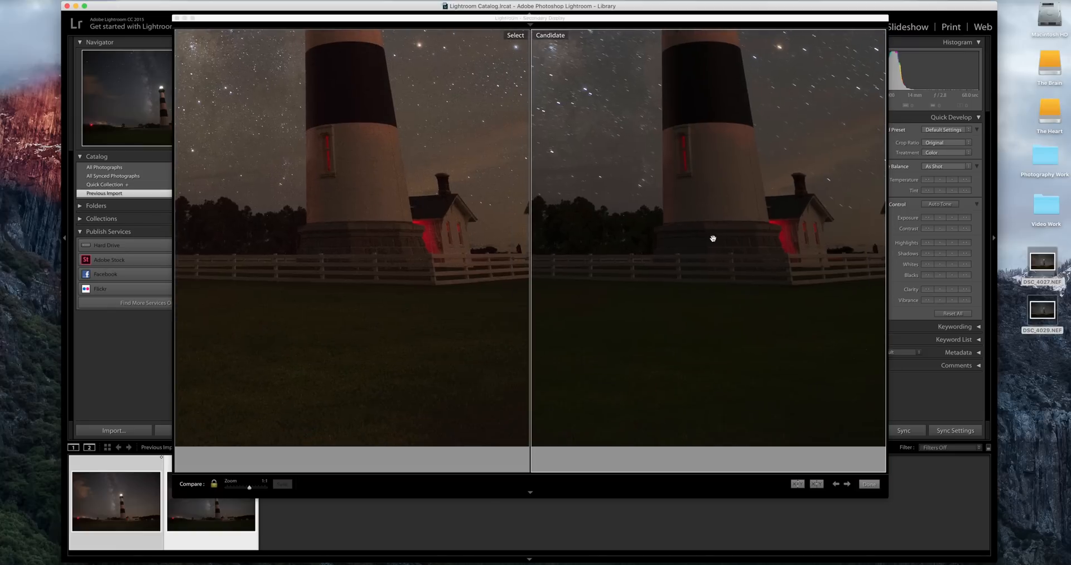
drag(738, 327, 756, 352)
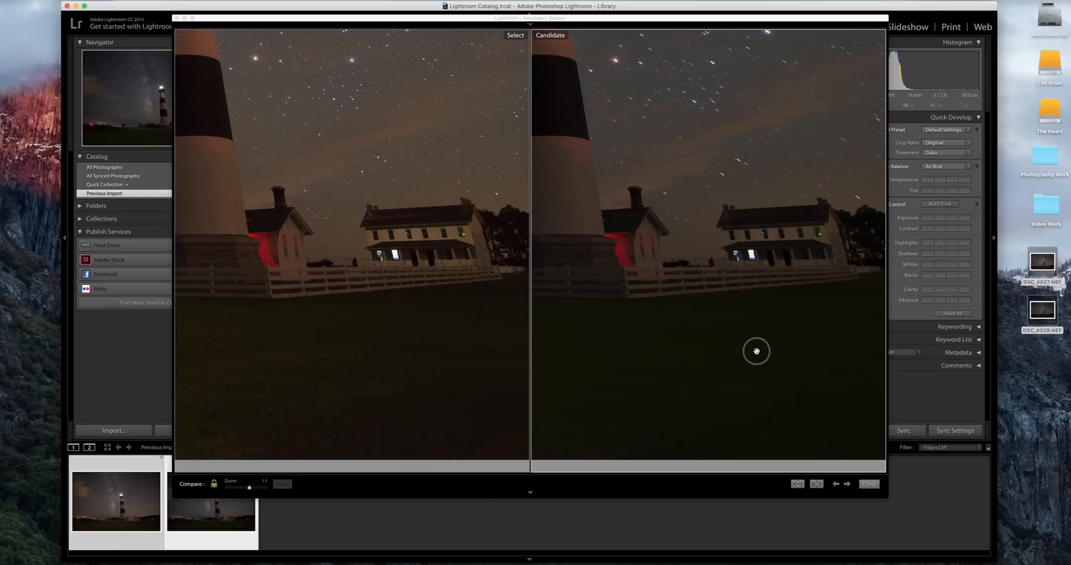
drag(660, 336, 616, 351)
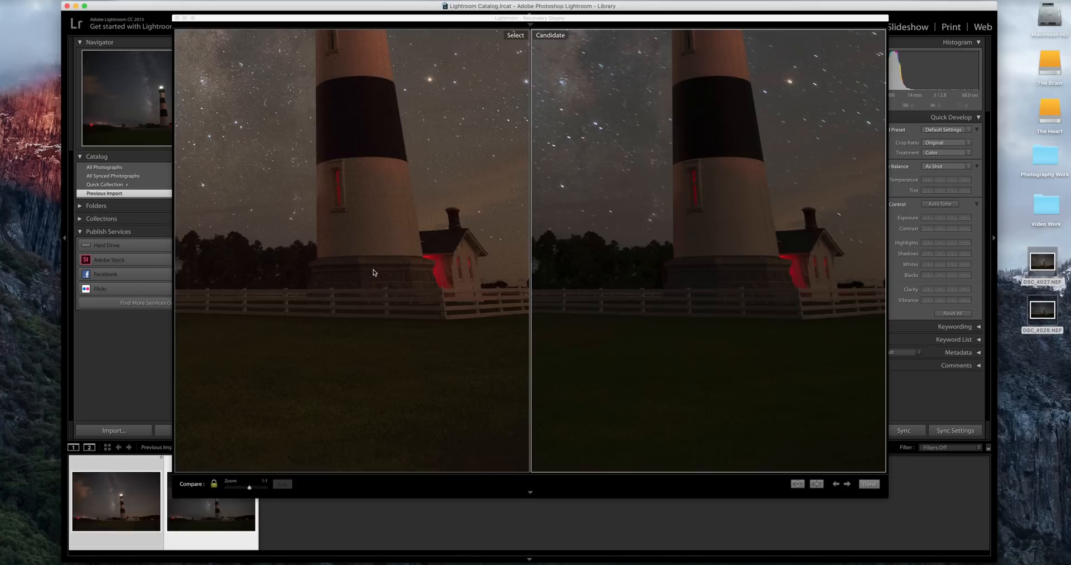
drag(329, 224, 344, 364)
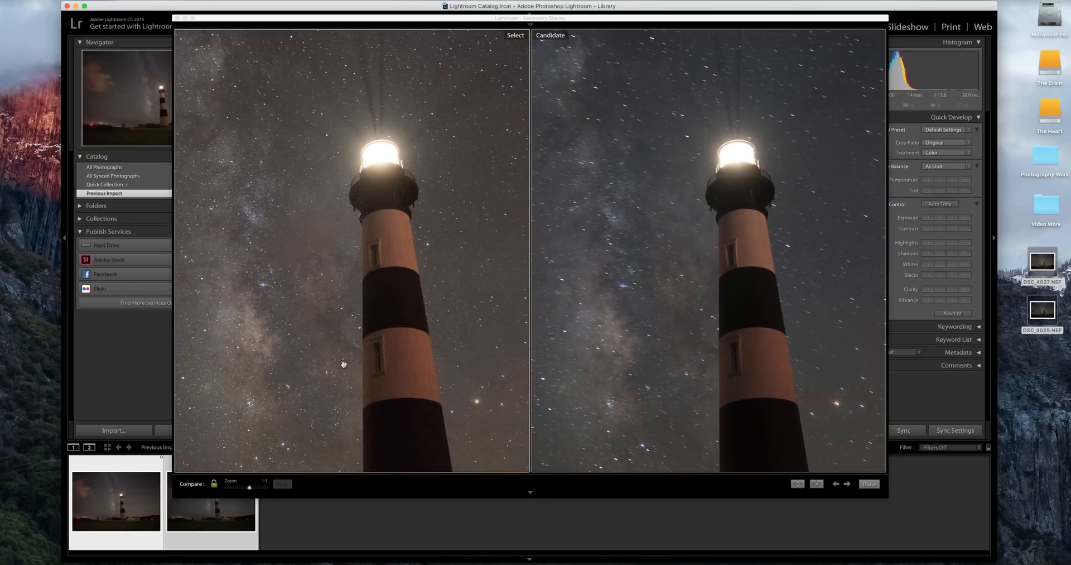
drag(294, 246, 410, 346)
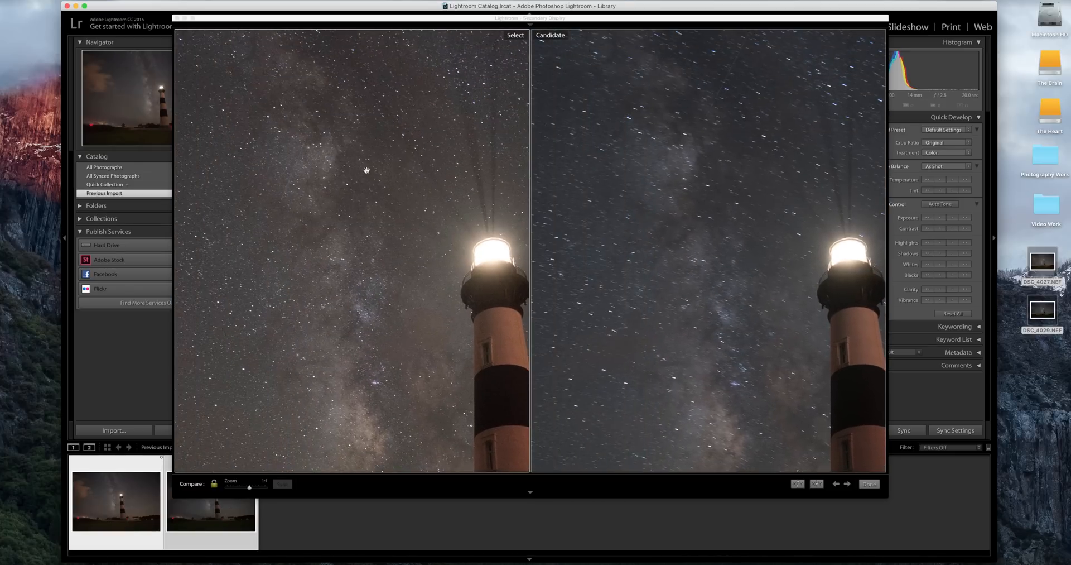
drag(850, 430, 825, 345)
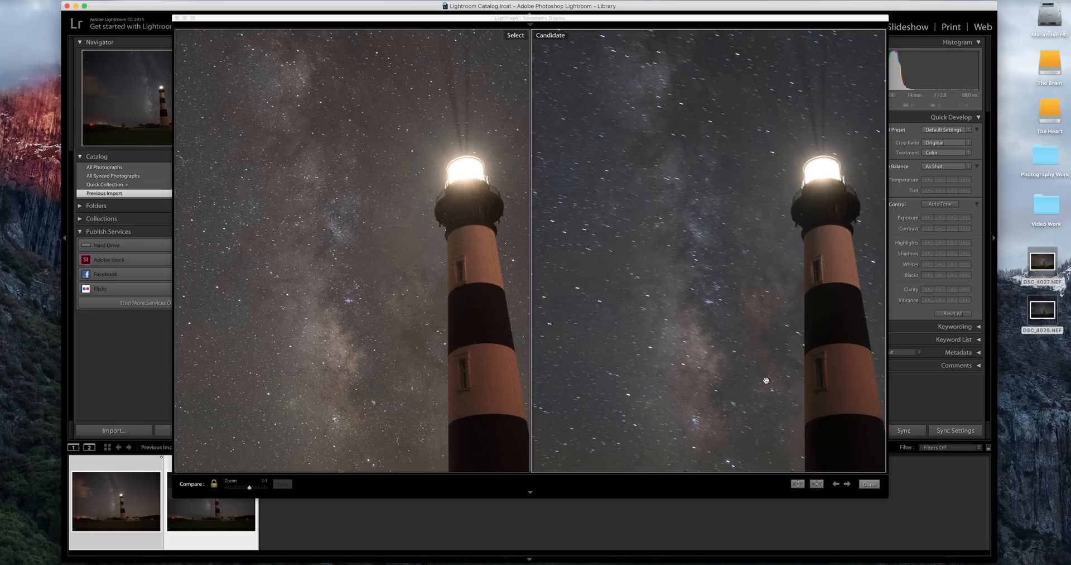
drag(766, 380, 705, 272)
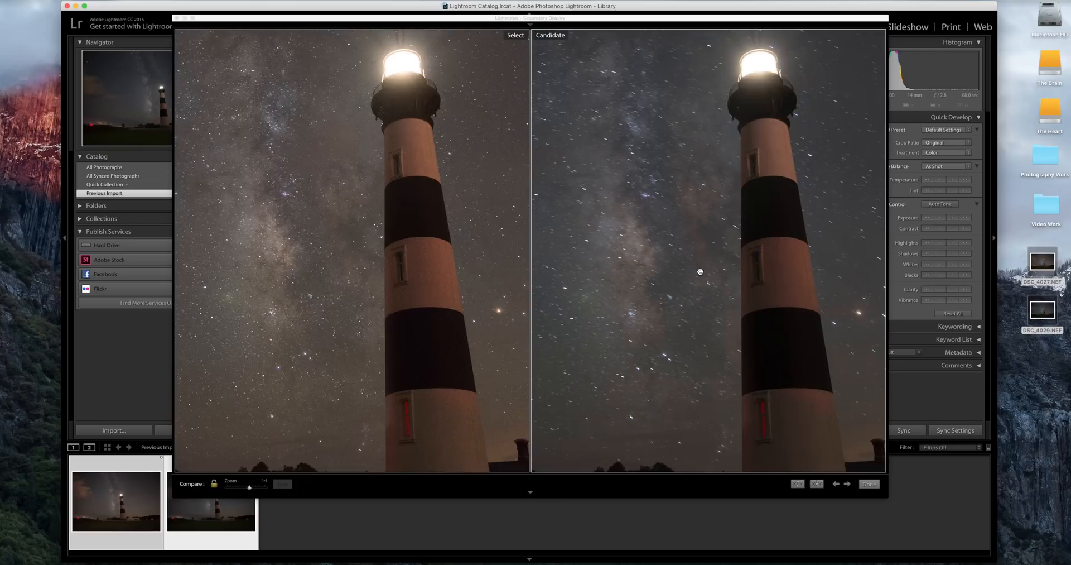
click(176, 18)
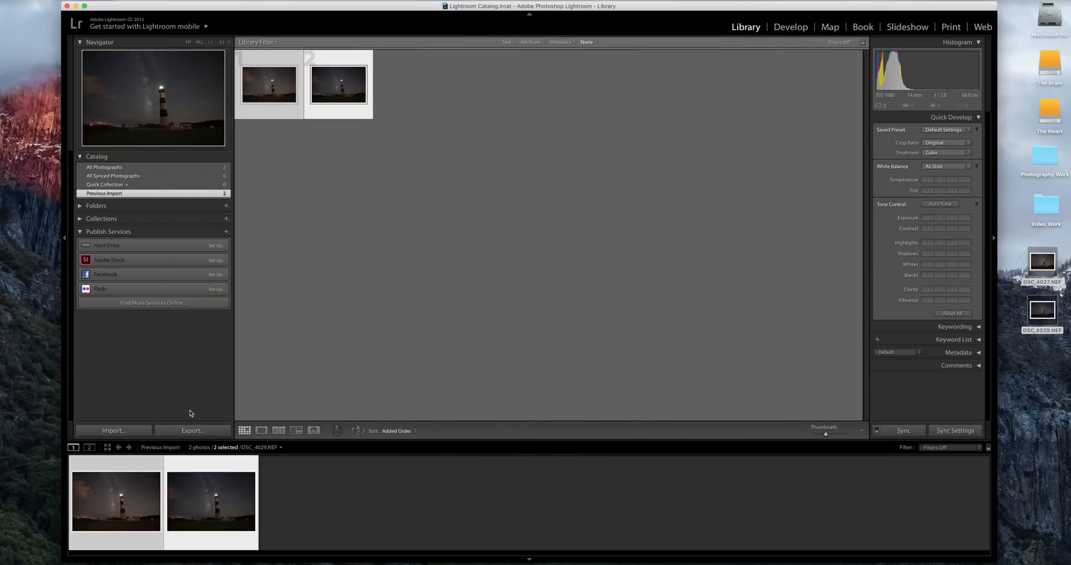
- Bring DSC_4027.NEF and DSC_4029.NEF into Develop together and set their sharpening amount to 55
click(127, 548)
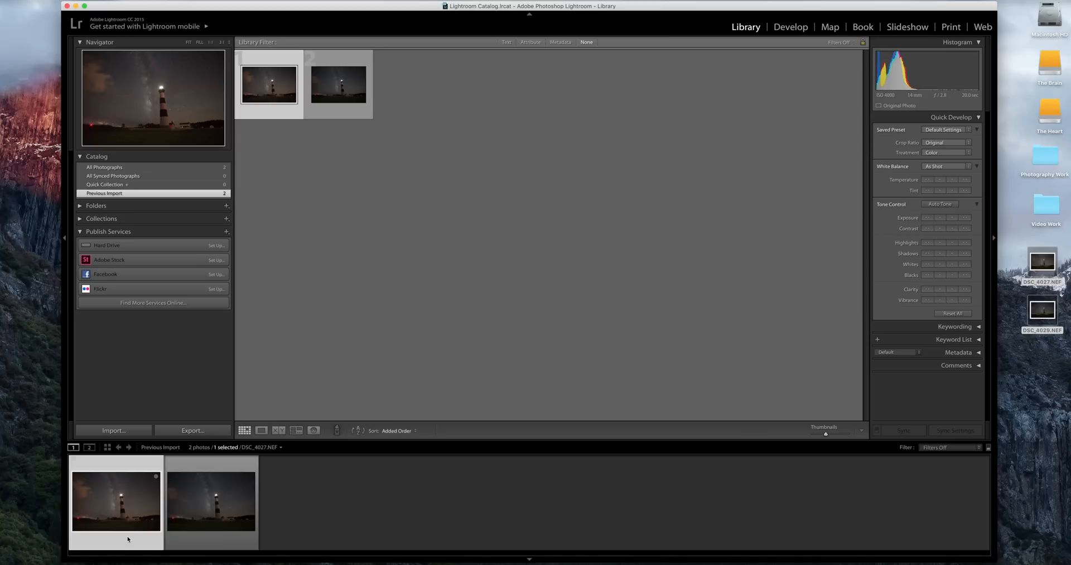
click(791, 28)
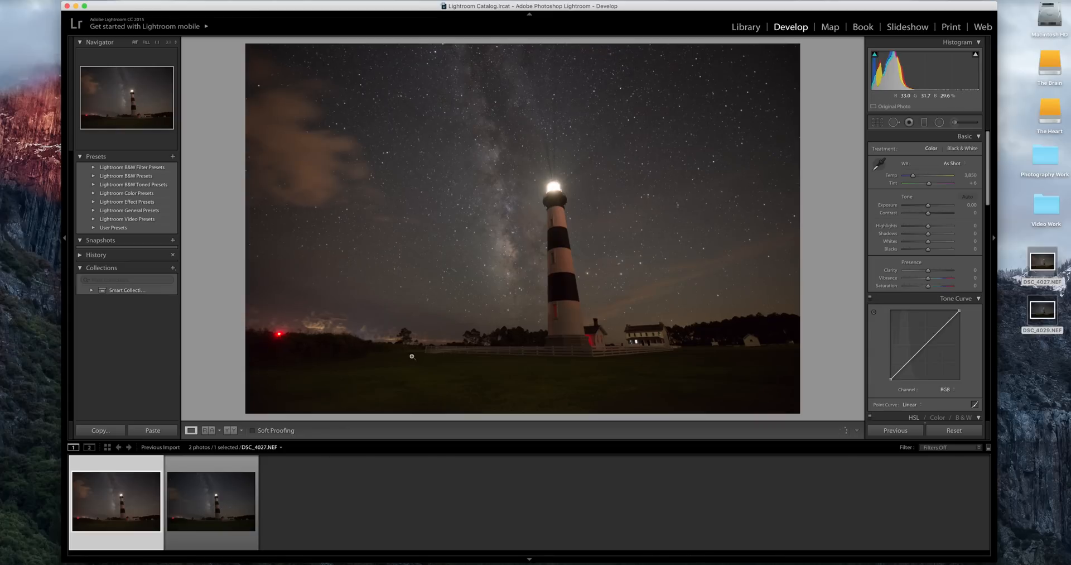
click(207, 545)
super+click(206, 546)
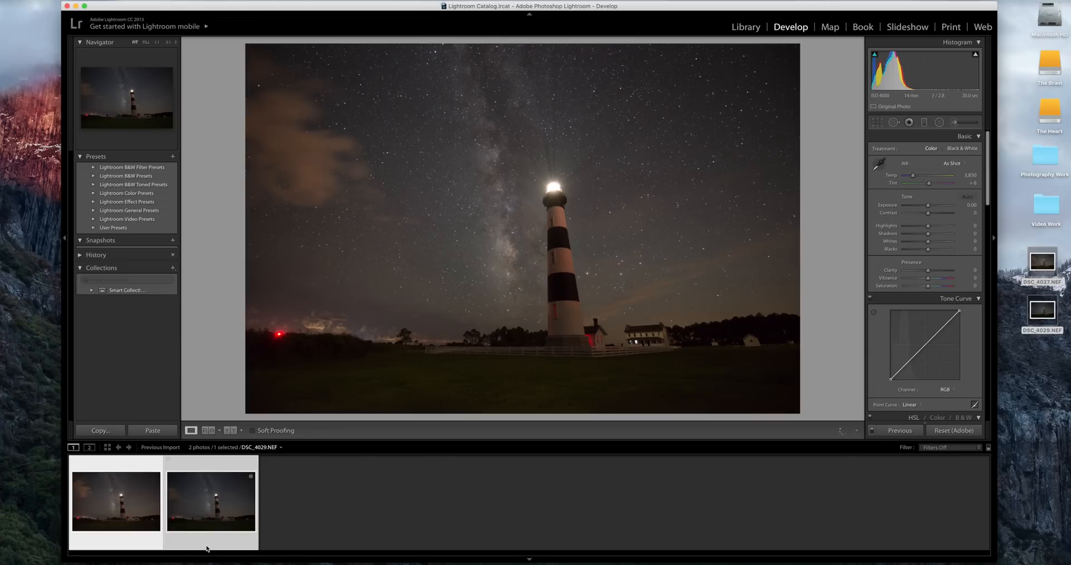
scroll(932, 321, down, 10)
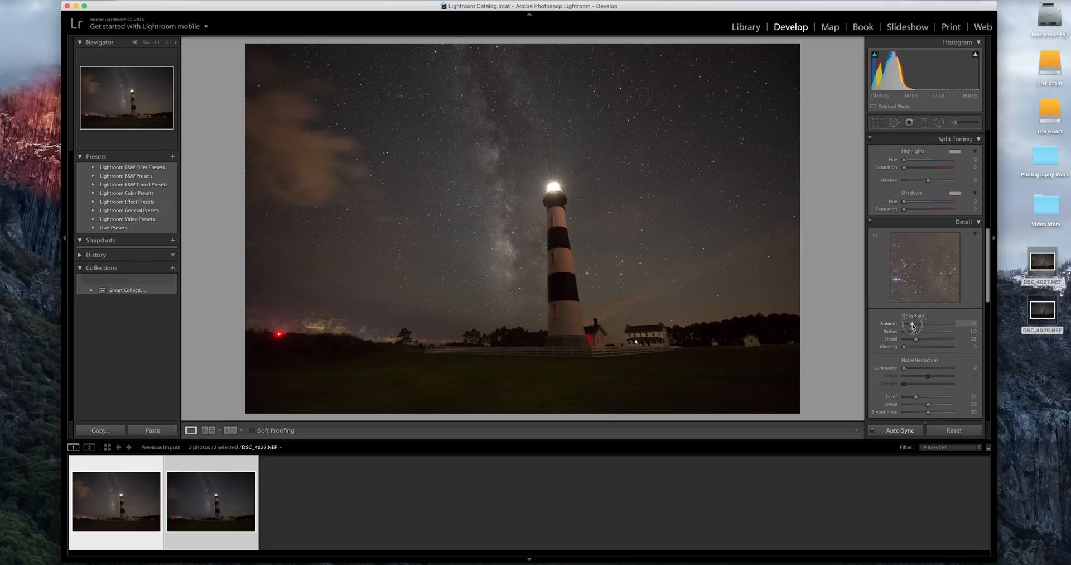
drag(913, 324, 921, 325)
- Remove chromatic aberration and enable profile corrections on both photos, with distortion at 48 and vignetting at 55
scroll(895, 371, down, 10)
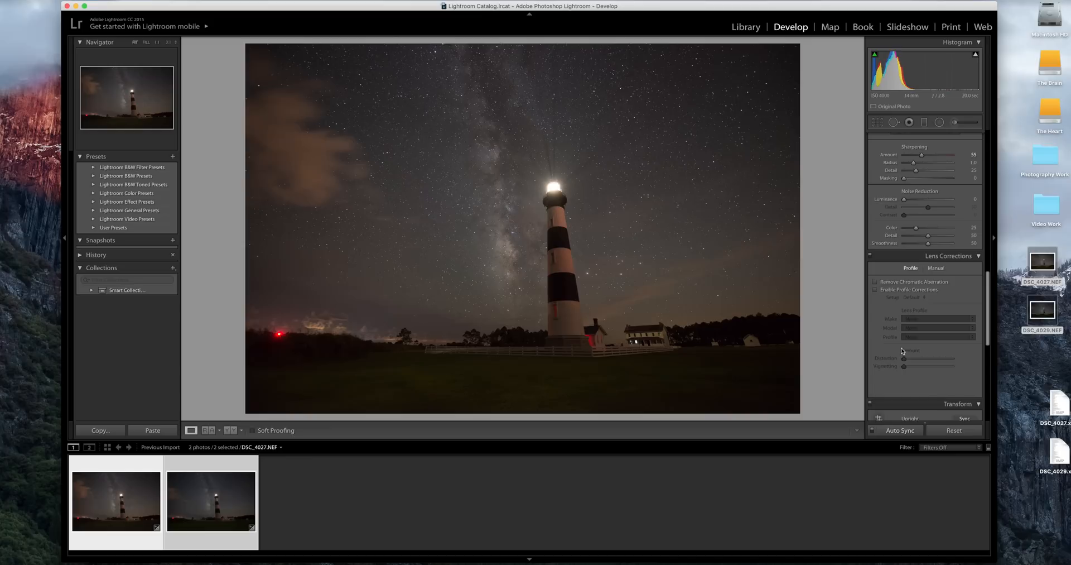
scroll(904, 349, up, 2)
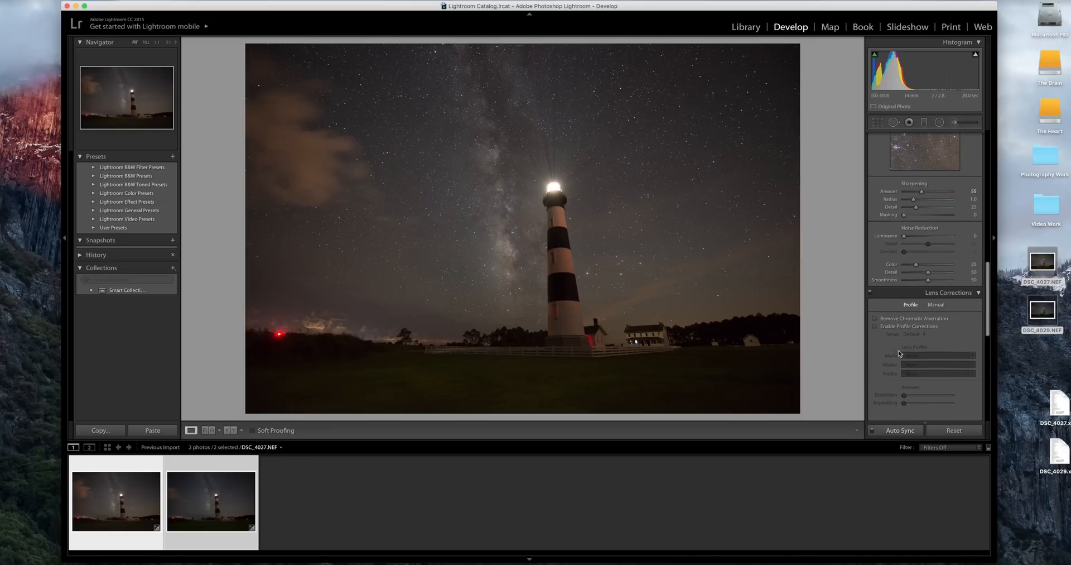
click(874, 320)
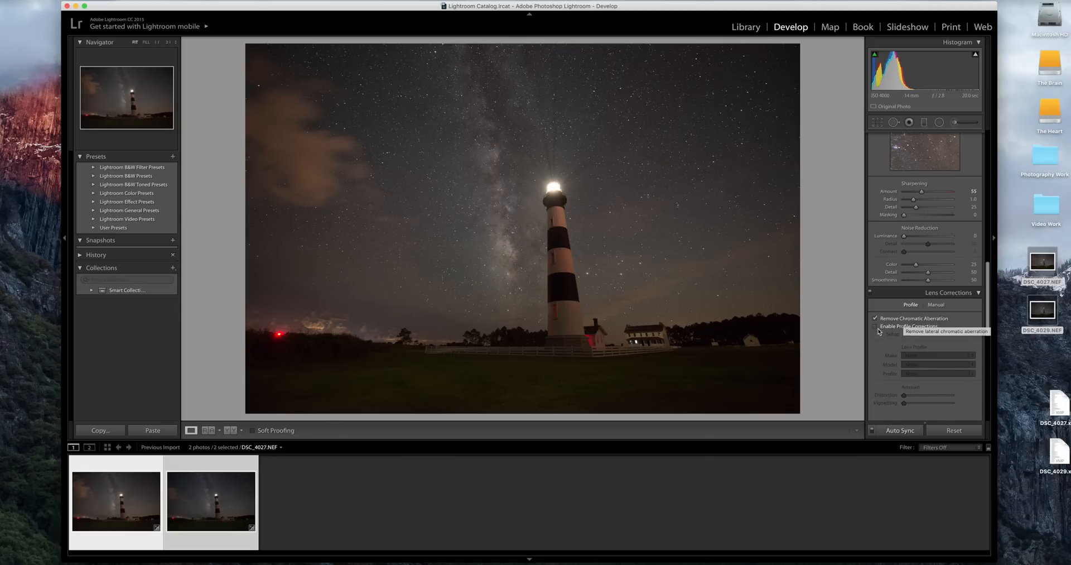
click(875, 327)
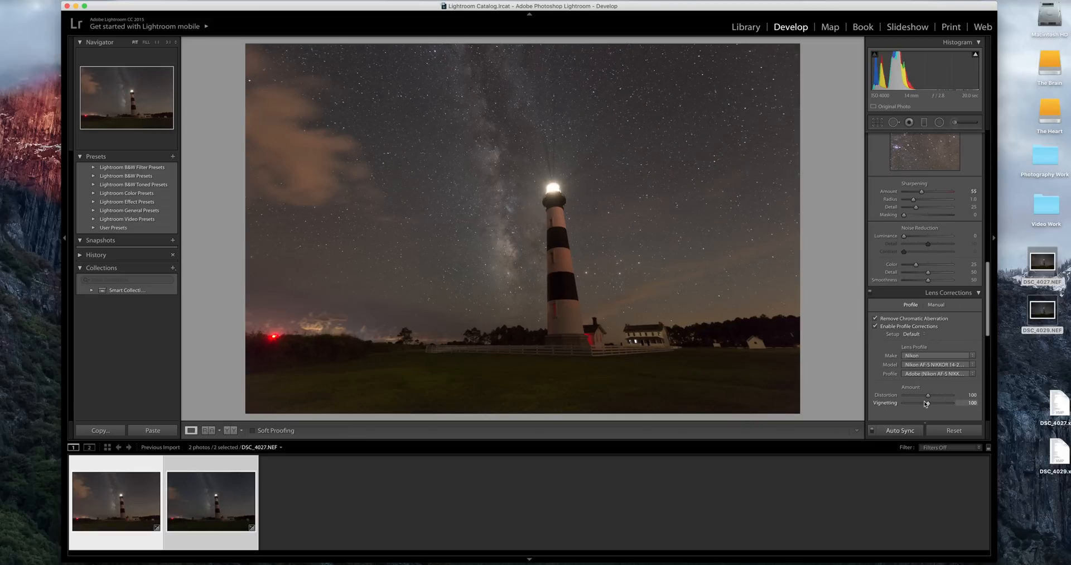
drag(928, 395, 916, 397)
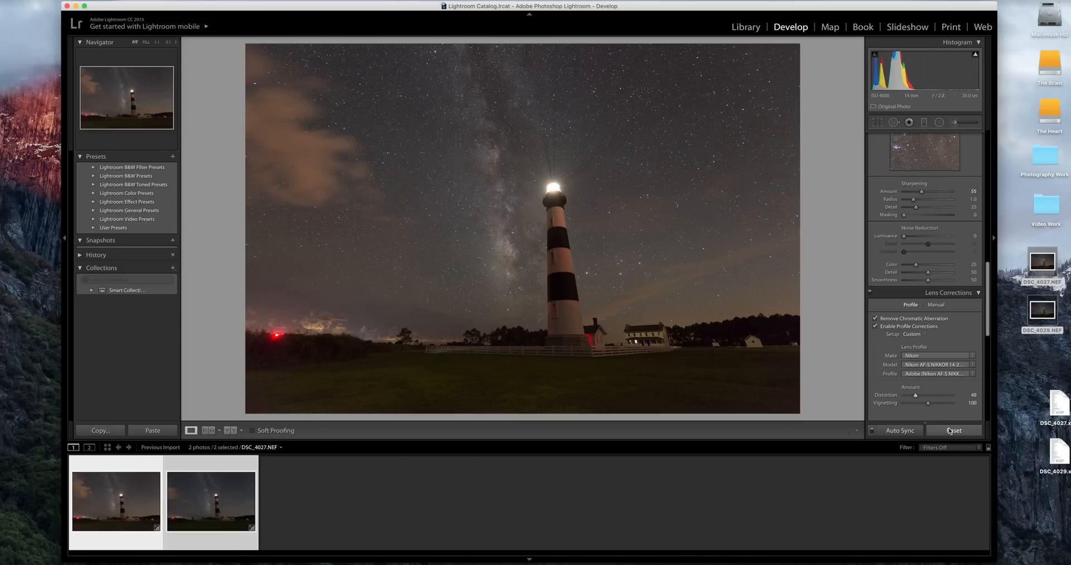
drag(927, 402, 918, 404)
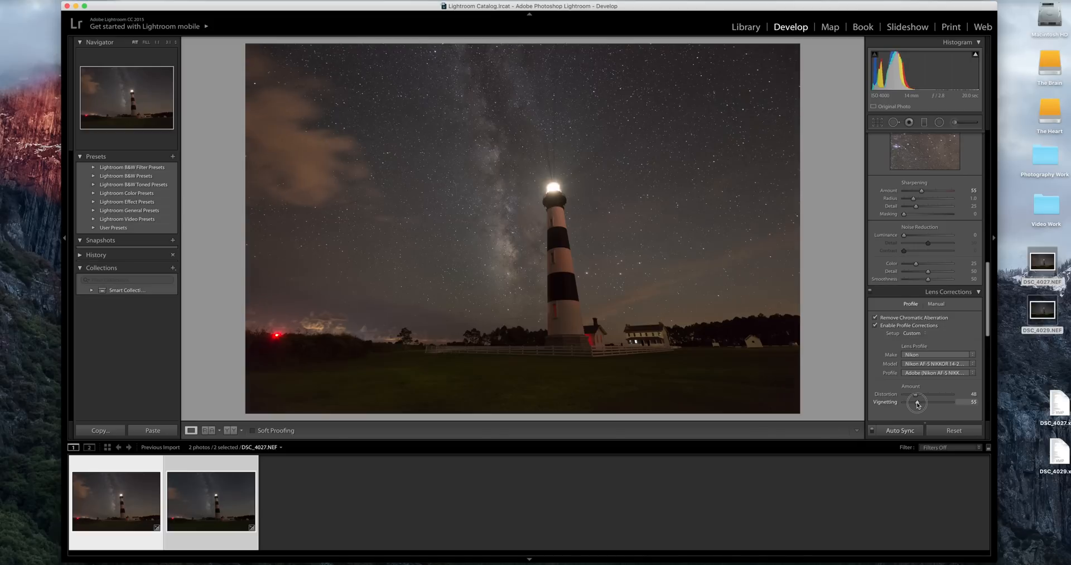
- Select only DSC_4027.NEF and set its white balance temperature to 3,578
scroll(987, 365, up, 1)
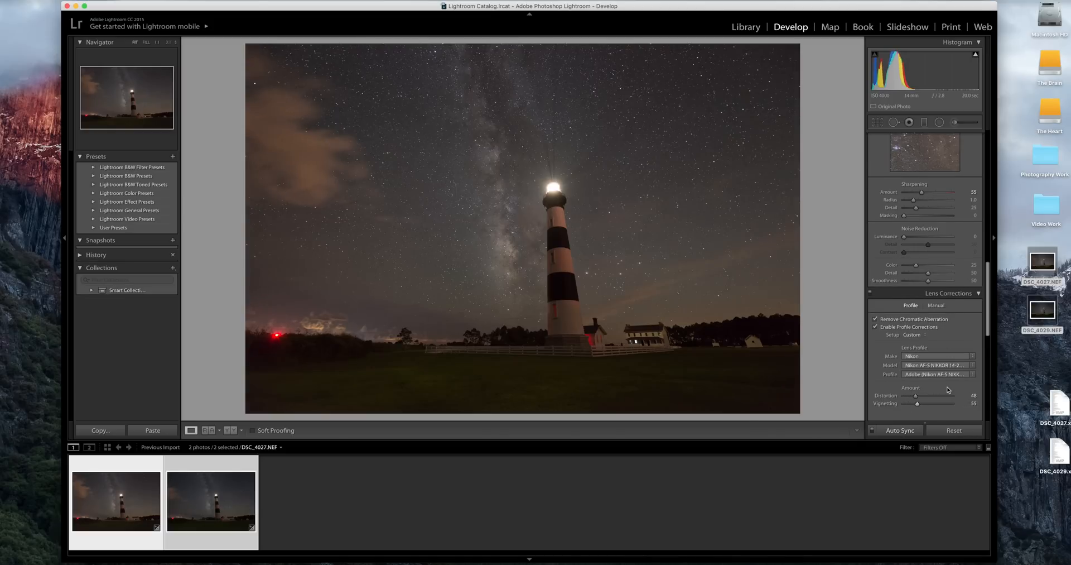
scroll(947, 393, up, 6)
scroll(947, 393, up, 5)
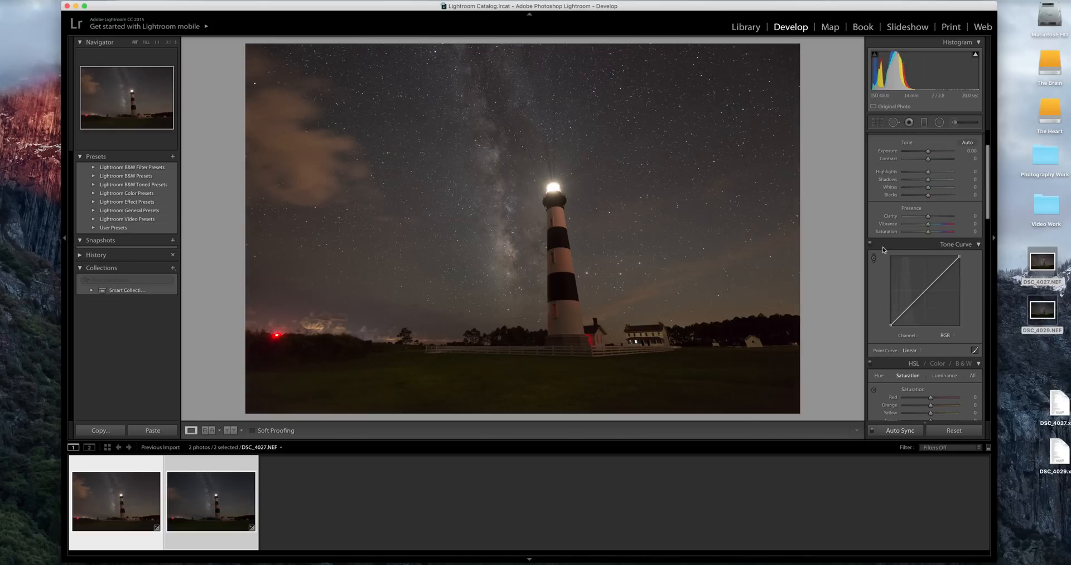
click(205, 510)
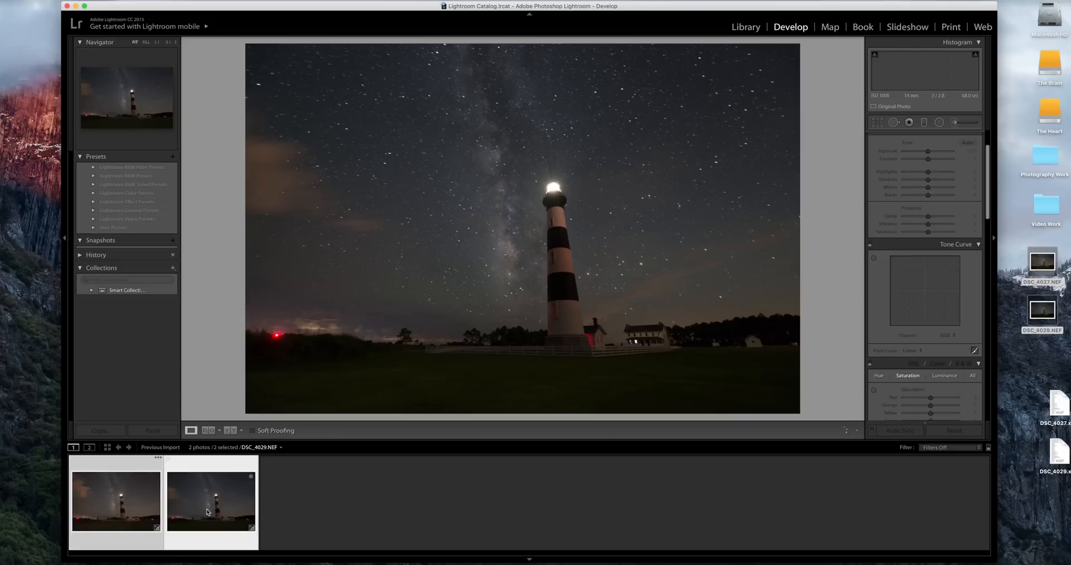
click(106, 512)
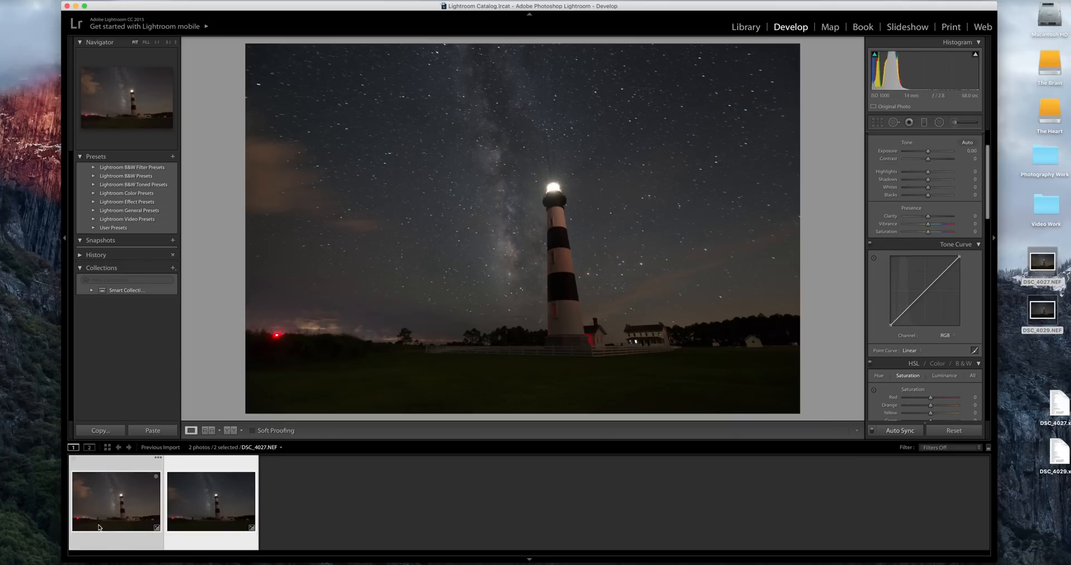
click(109, 547)
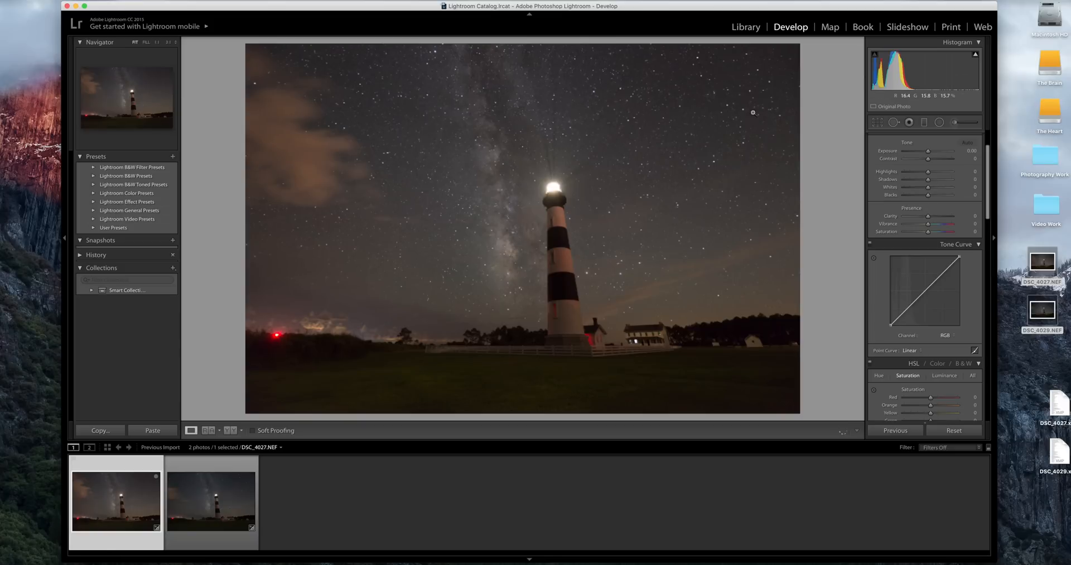
scroll(918, 157, up, 3)
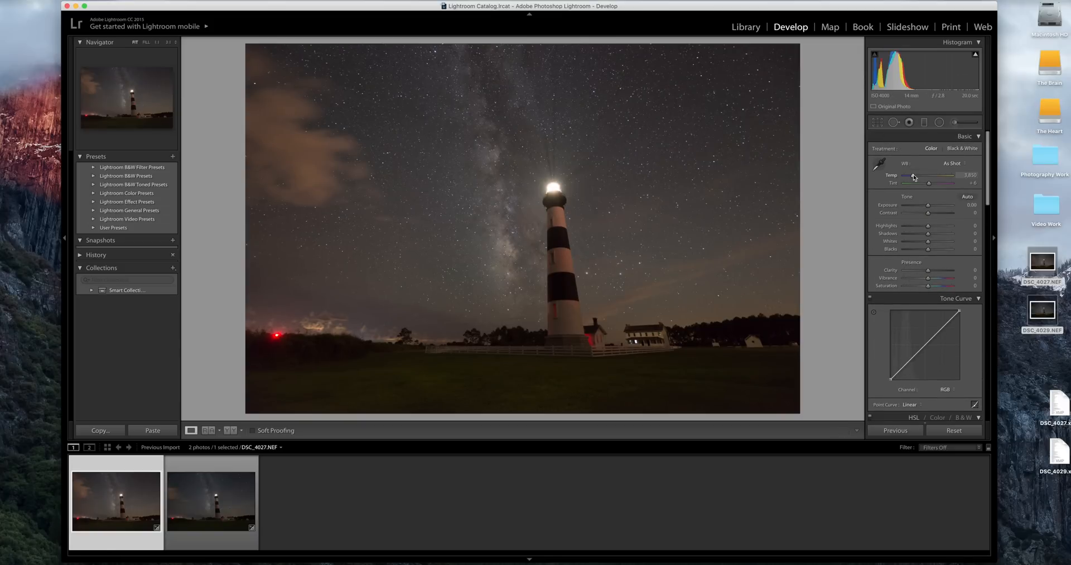
drag(914, 177, 912, 177)
- Brighten DSC_4029.NEF with shadows at +37 and exposure at +0.25, and check the foreground up close
click(214, 472)
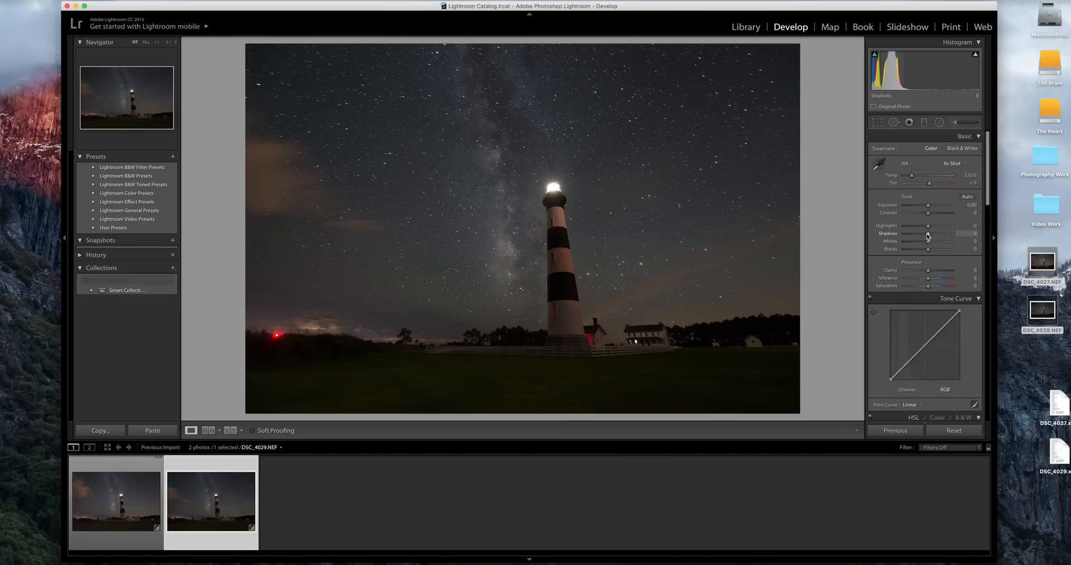
drag(928, 233, 930, 207)
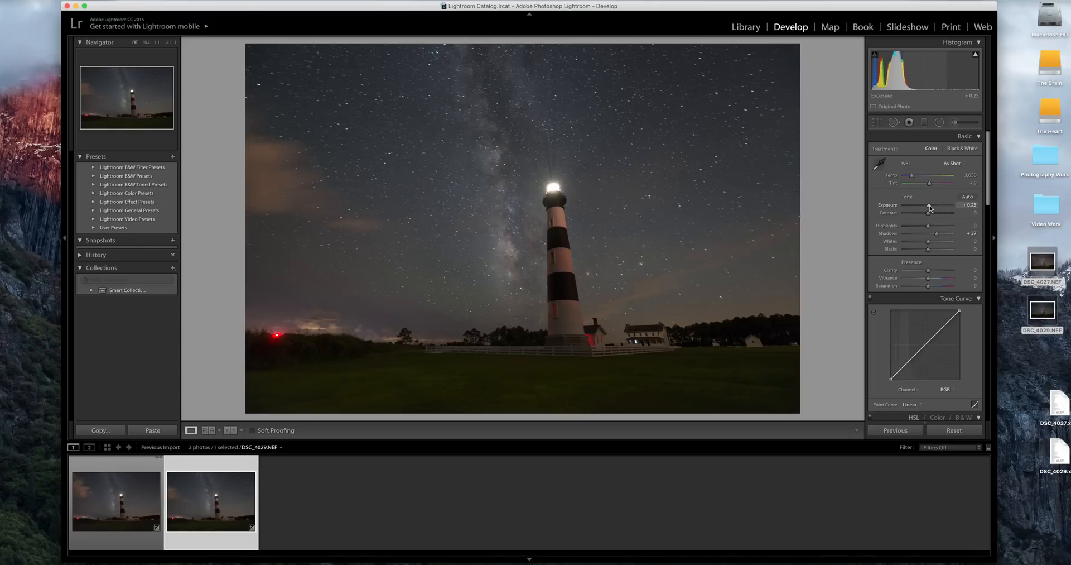
click(572, 371)
click(577, 364)
- Select both lighthouse photos and open them as layers in a single Photoshop document
click(112, 522)
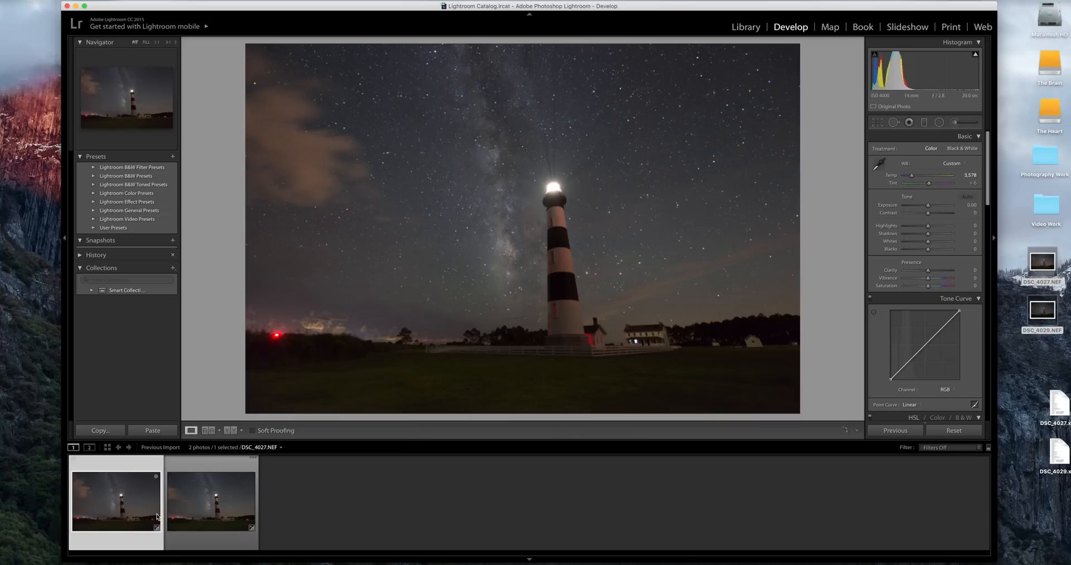
click(205, 508)
key(super+a)
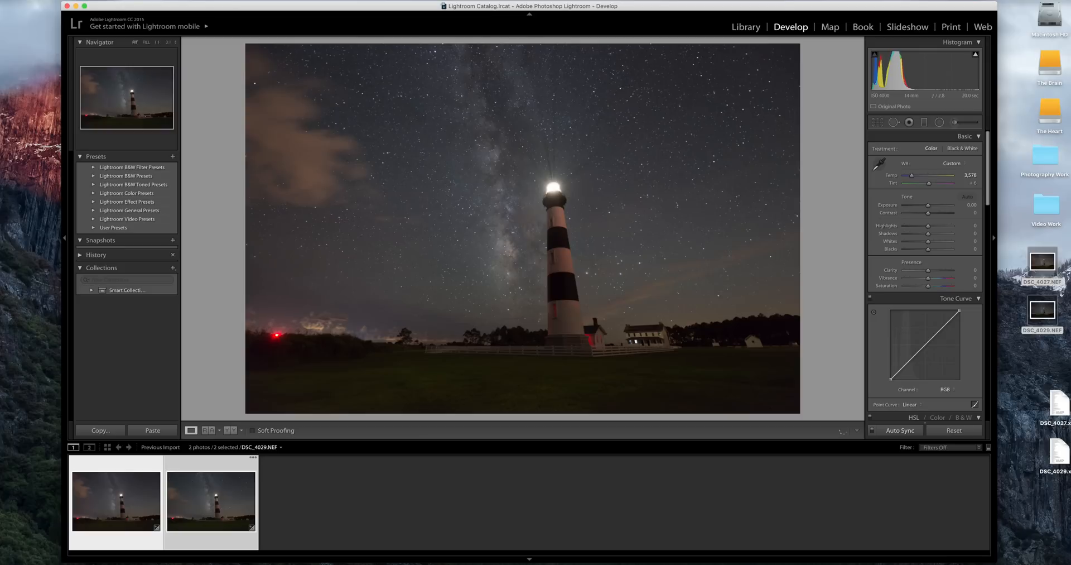
click(120, 0)
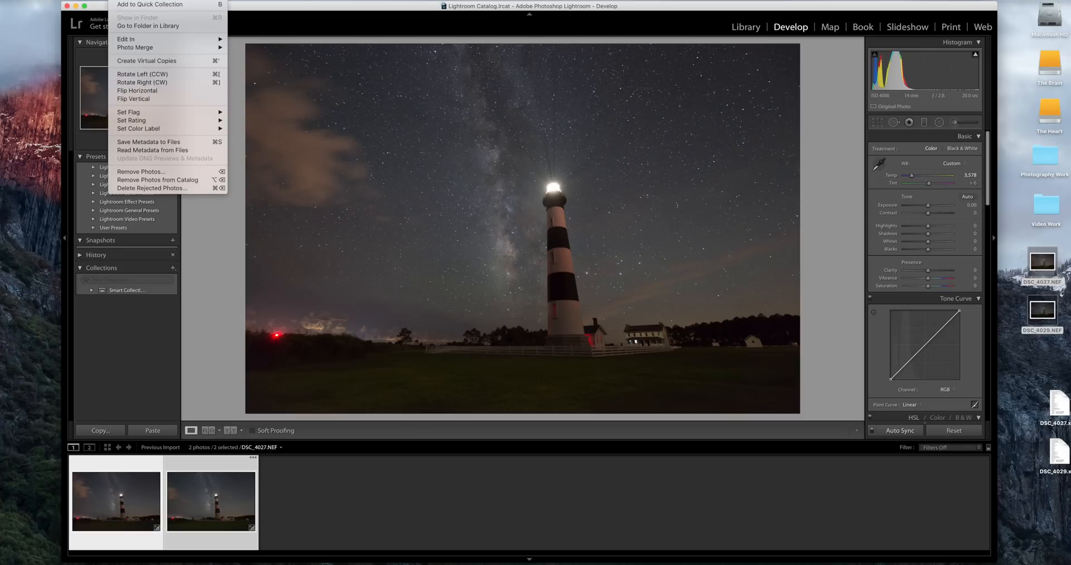
mouse_move(152, 42)
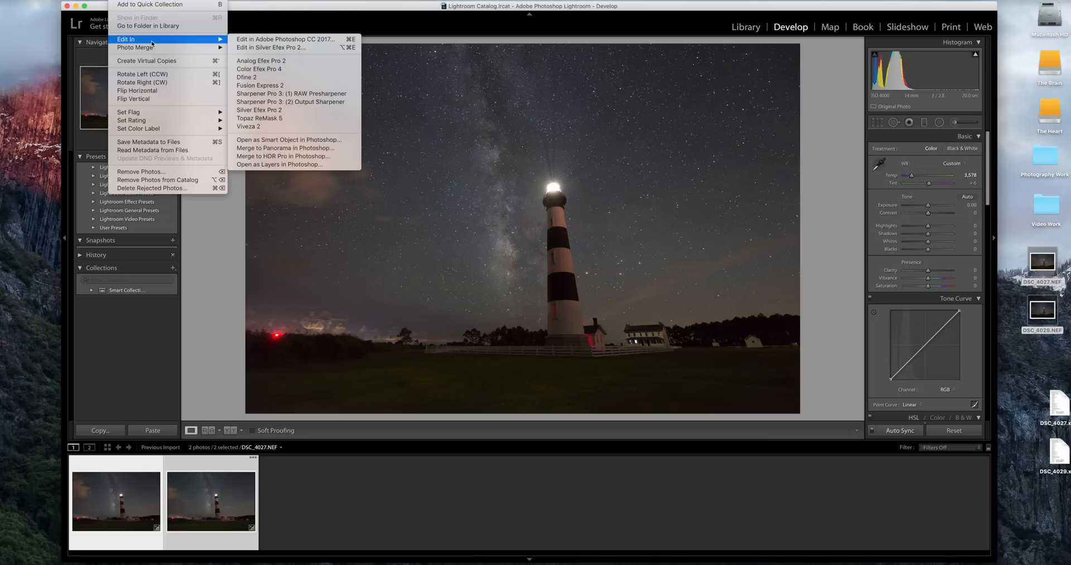
click(315, 166)
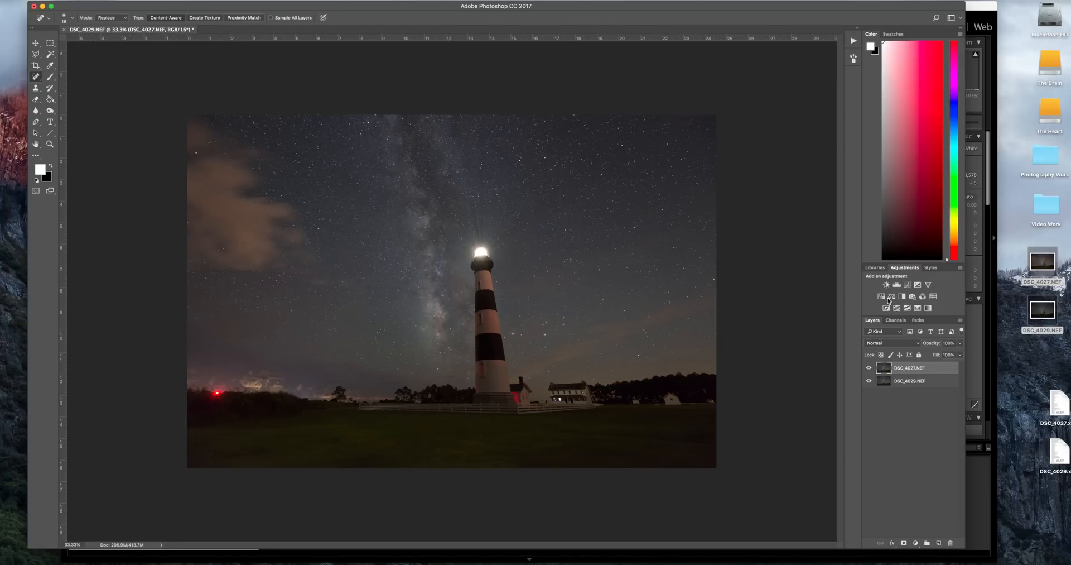
- Duplicate the DSC_4027.NEF and DSC_4029.NEF layers together
shift+click(917, 381)
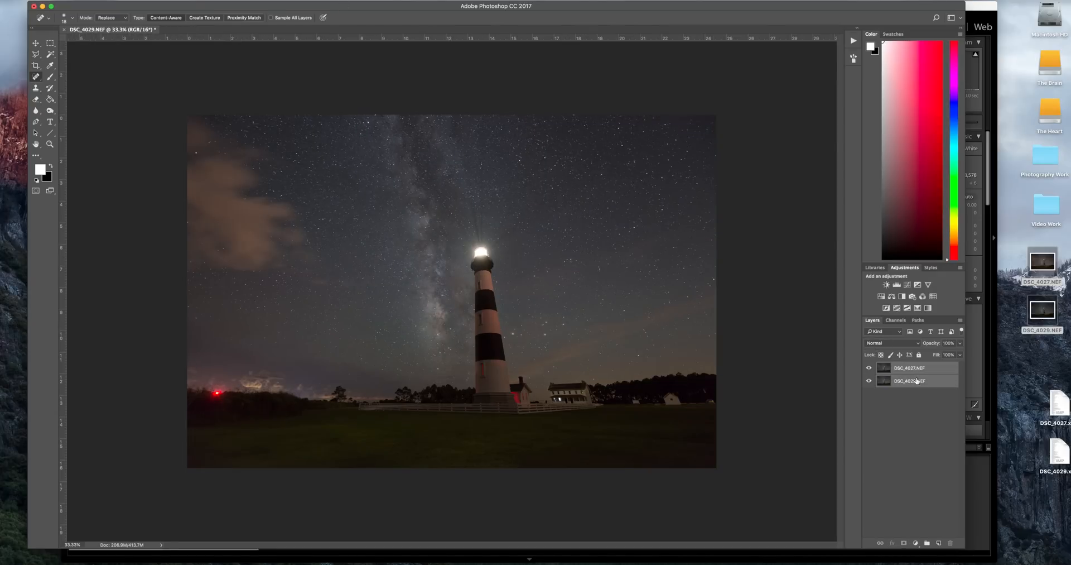
drag(917, 380, 939, 548)
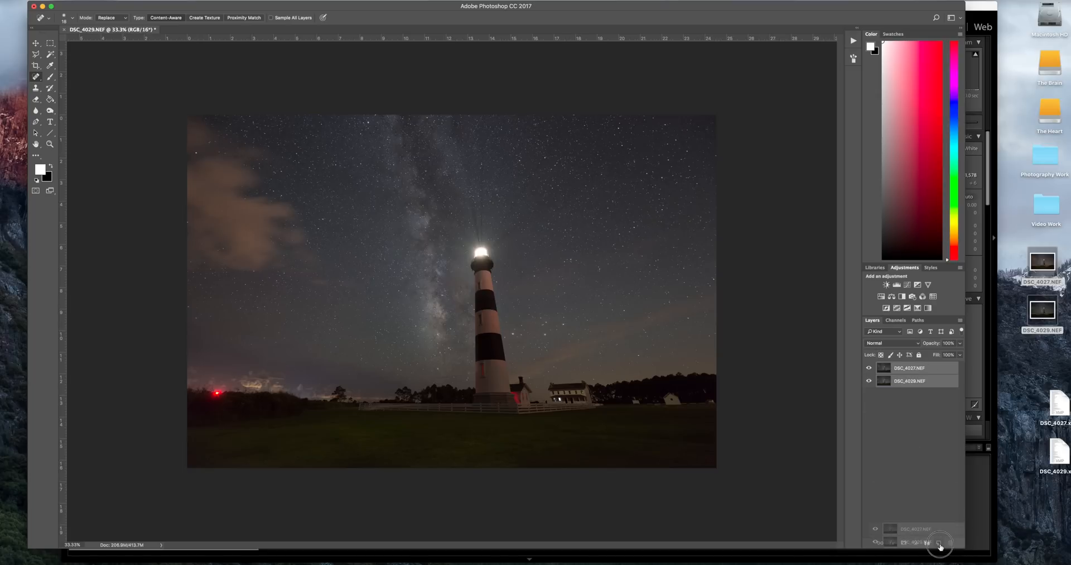
- Compare the two exposures by switching the visibility of the DSC_4027.NEF copy layer off and on
click(869, 369)
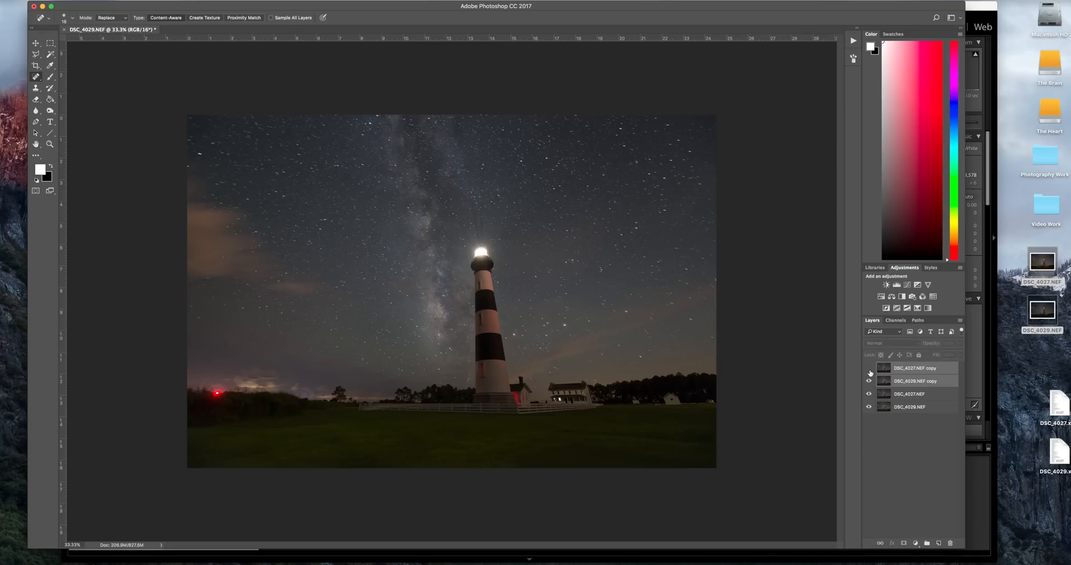
click(870, 369)
click(869, 369)
click(869, 369)
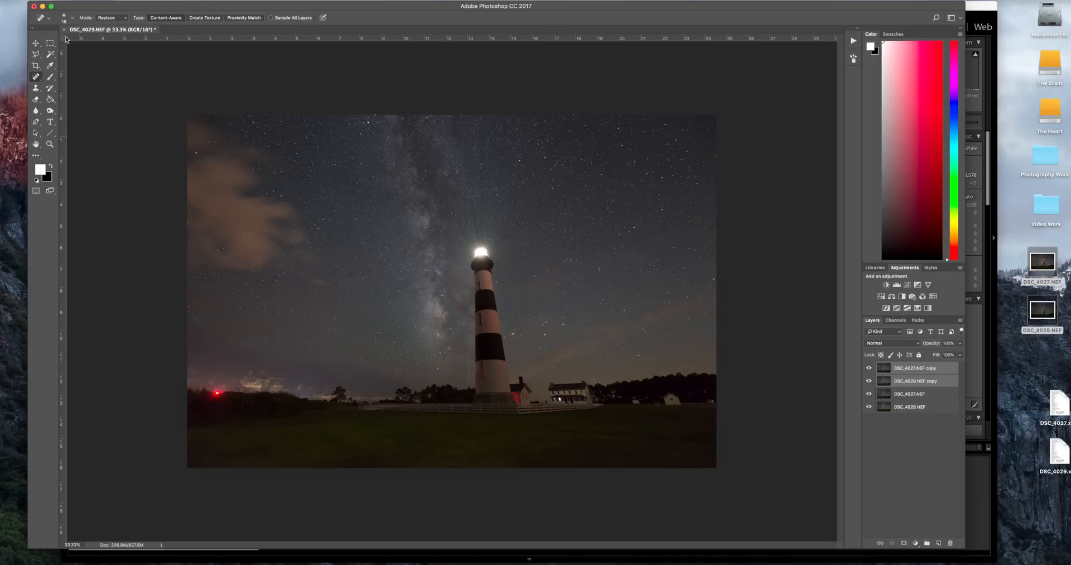
click(36, 43)
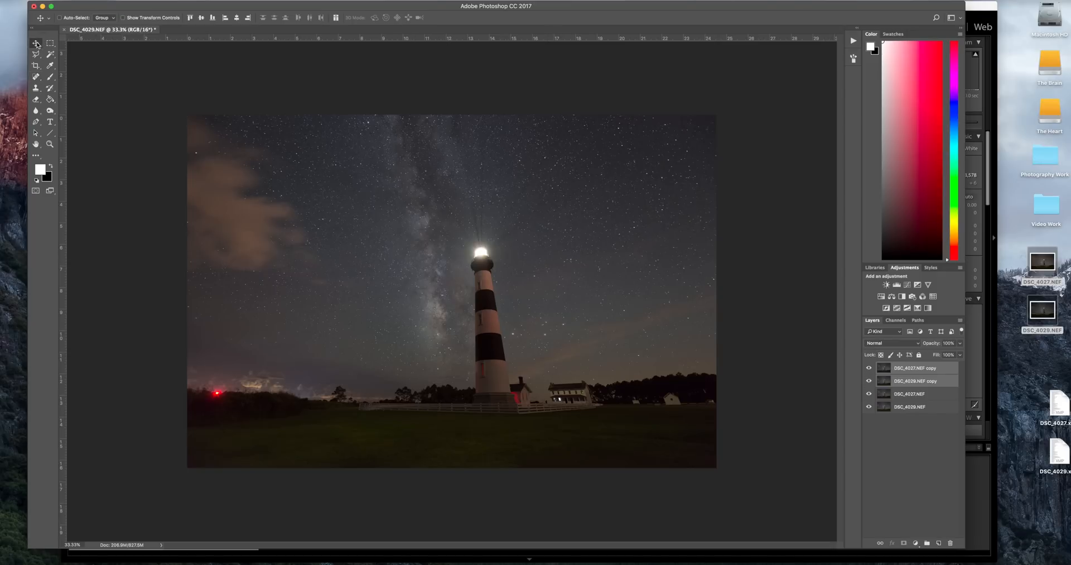
click(869, 369)
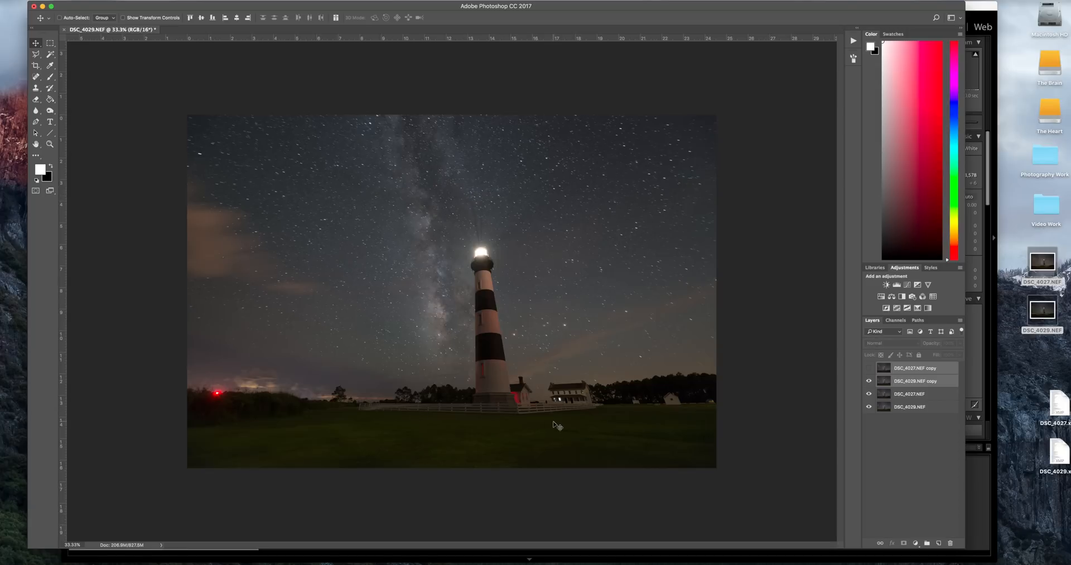
click(869, 368)
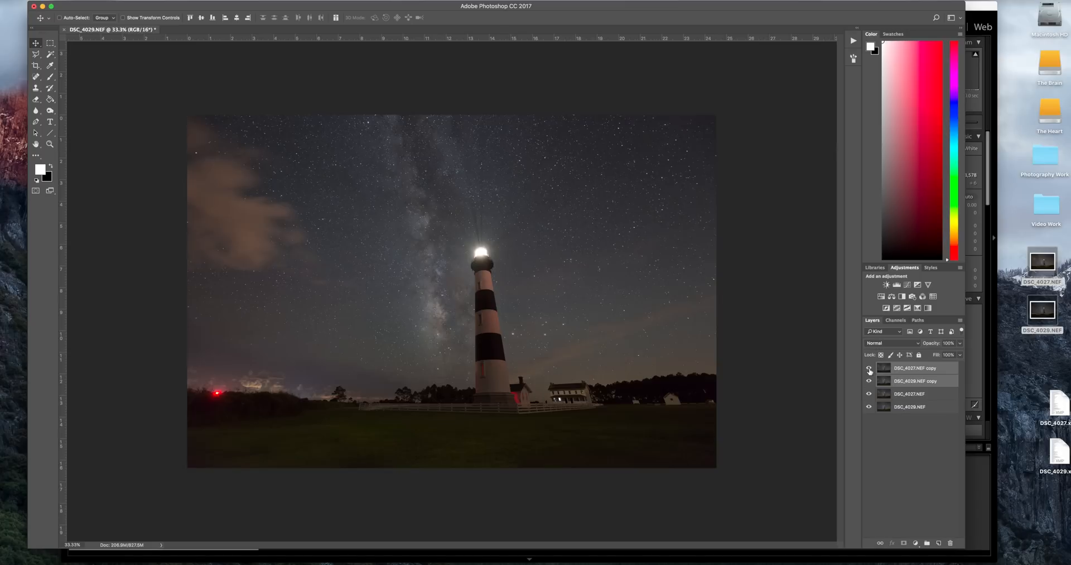
- Add a layer mask to the DSC_4027.NEF copy layer and brush a short black stroke over the grass at the photo's lower left
click(924, 368)
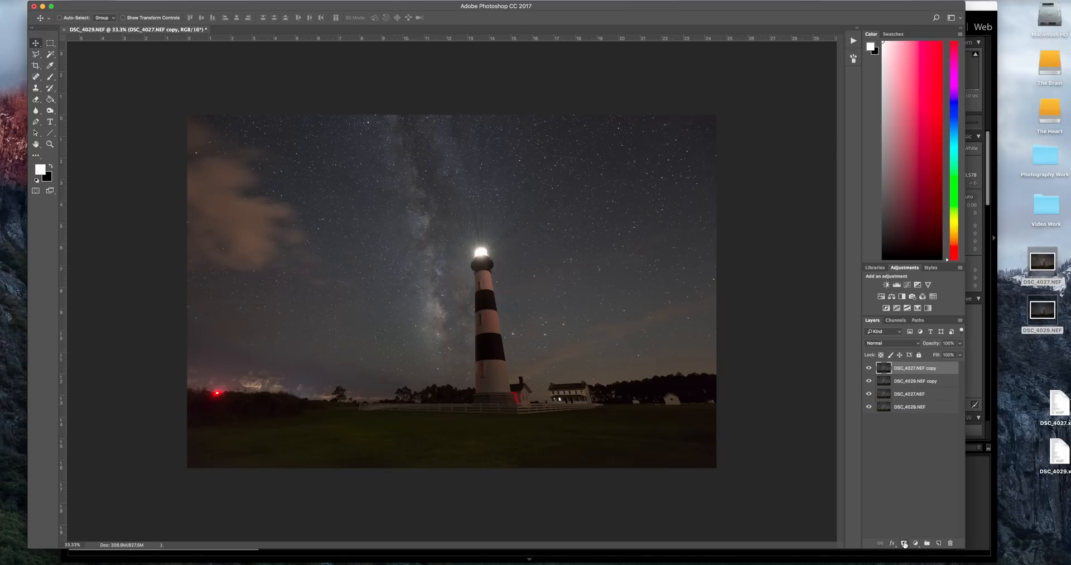
click(903, 543)
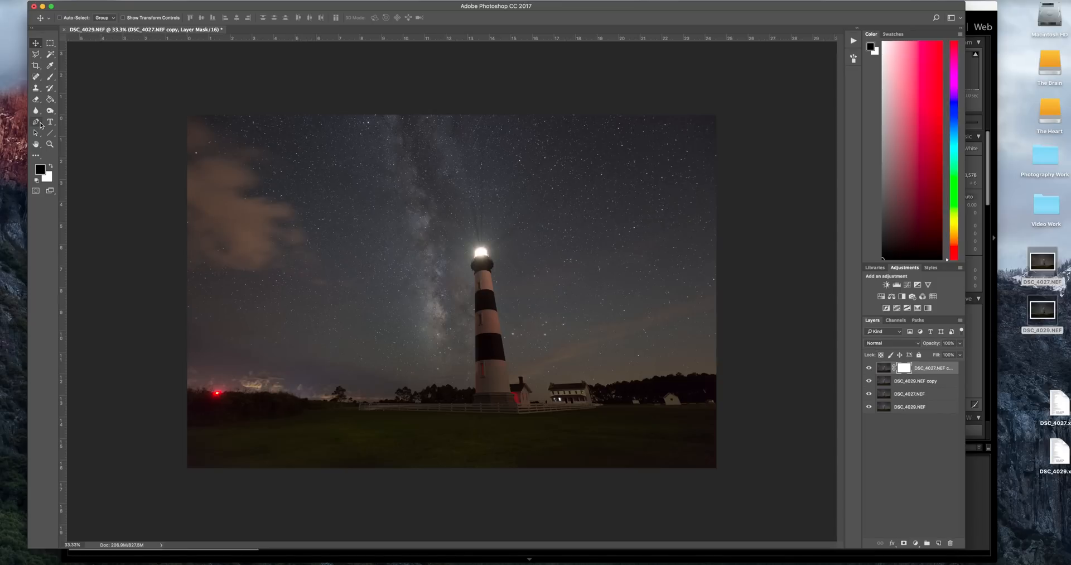
click(50, 78)
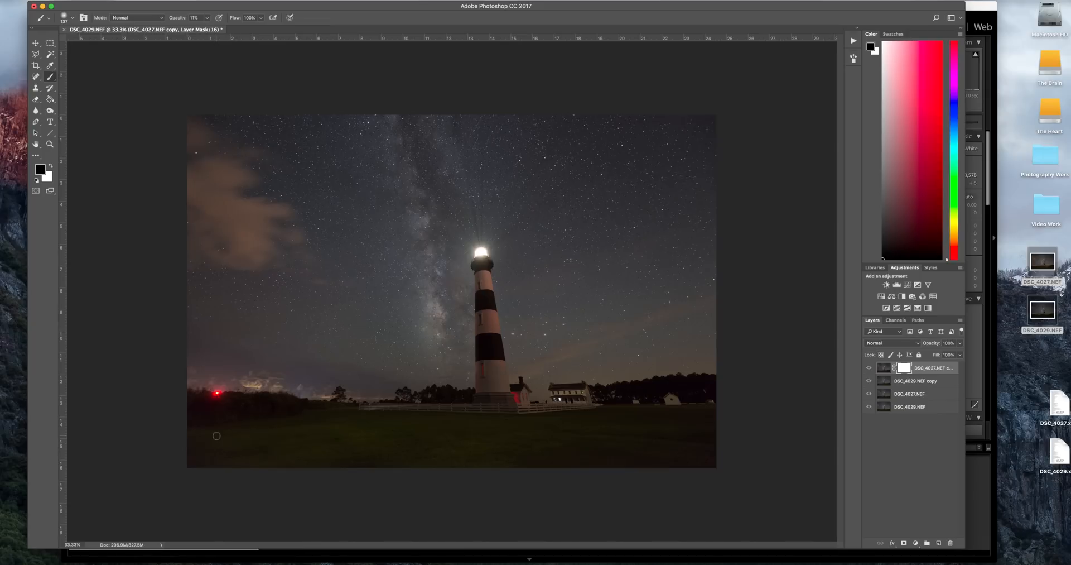
mouse_move(220, 436)
mouse_down()
mouse_move(287, 442)
mouse_move(239, 443)
mouse_move(256, 440)
mouse_up()
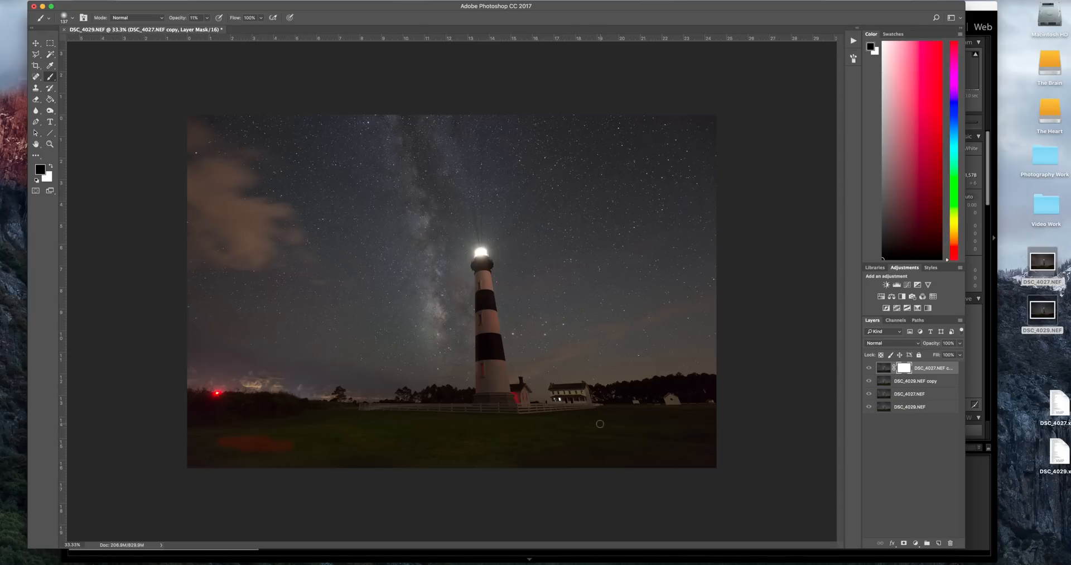
- Set the brush to 100% opacity and 100% hardness and mask out the lower strip of grass across the photo
click(206, 19)
drag(208, 29, 260, 32)
click(72, 21)
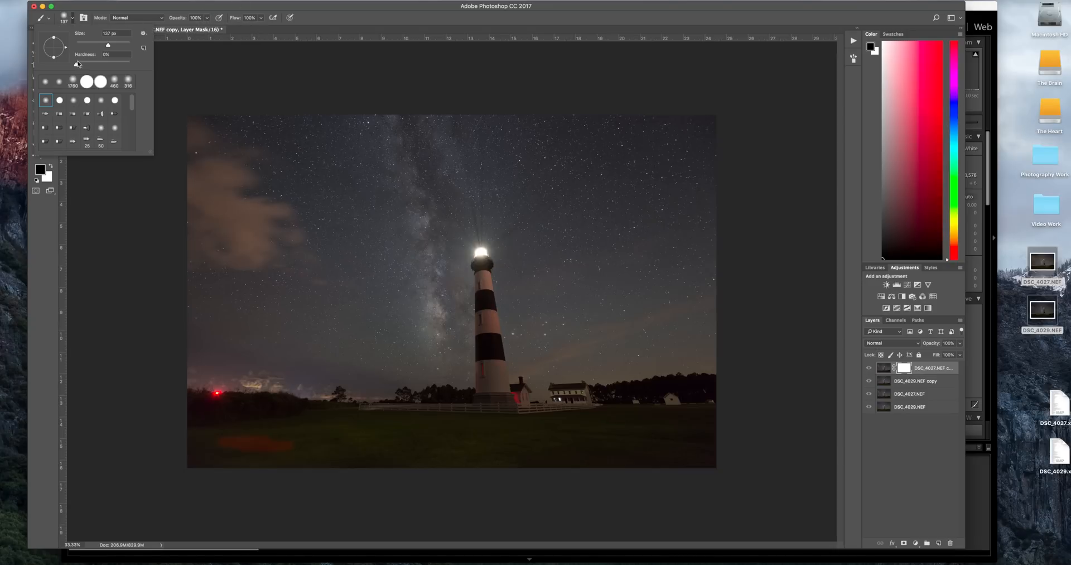
drag(78, 64, 134, 66)
click(124, 7)
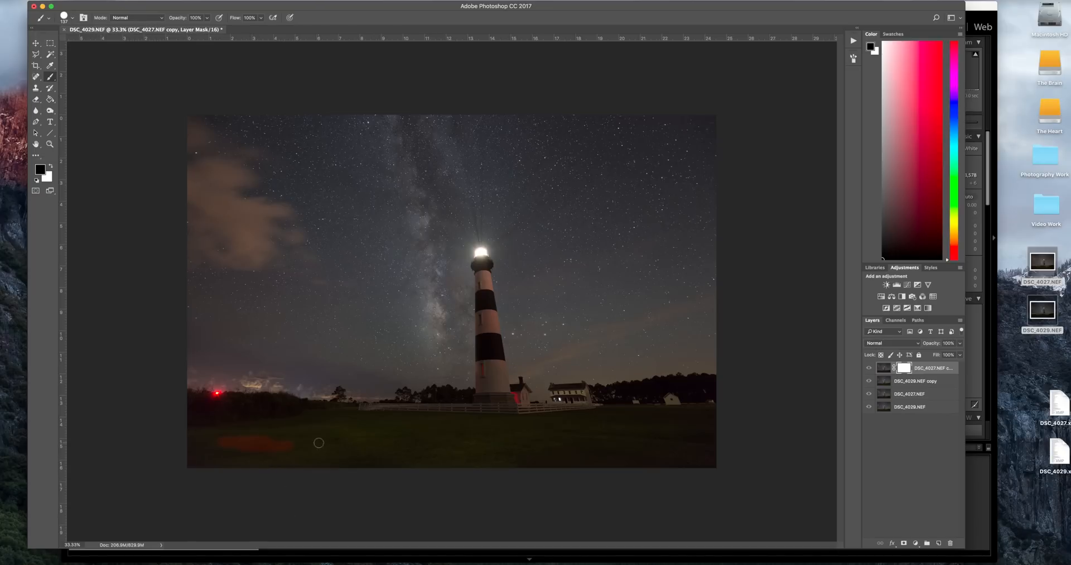
mouse_move(319, 441)
mouse_down()
mouse_move(178, 441)
mouse_move(272, 440)
mouse_move(190, 445)
mouse_move(215, 452)
mouse_move(180, 461)
mouse_move(318, 465)
mouse_up()
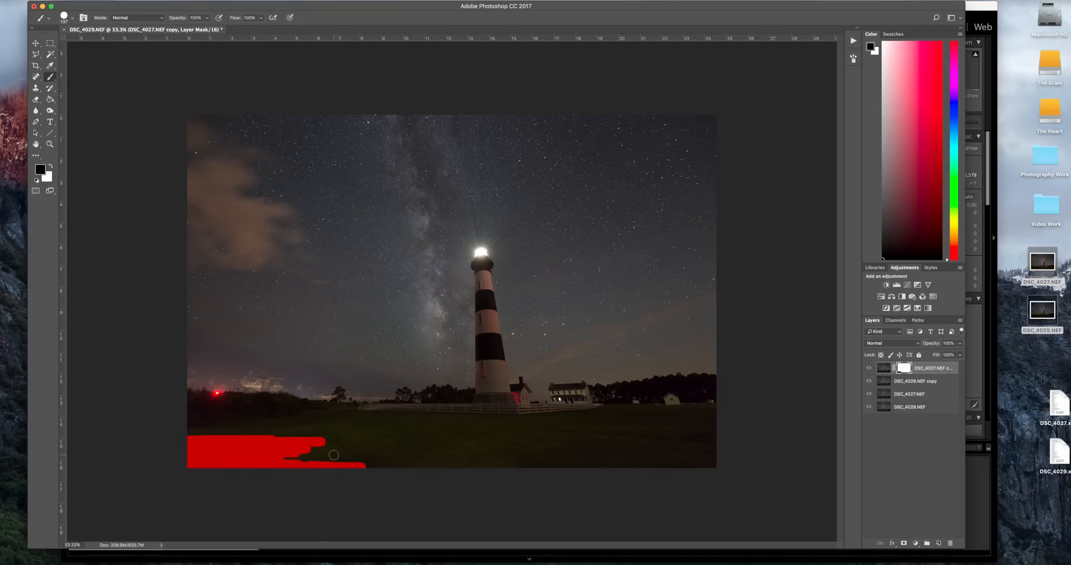
mouse_move(347, 448)
mouse_down()
mouse_move(239, 457)
mouse_move(574, 464)
mouse_move(445, 470)
mouse_move(243, 437)
mouse_move(732, 455)
mouse_up()
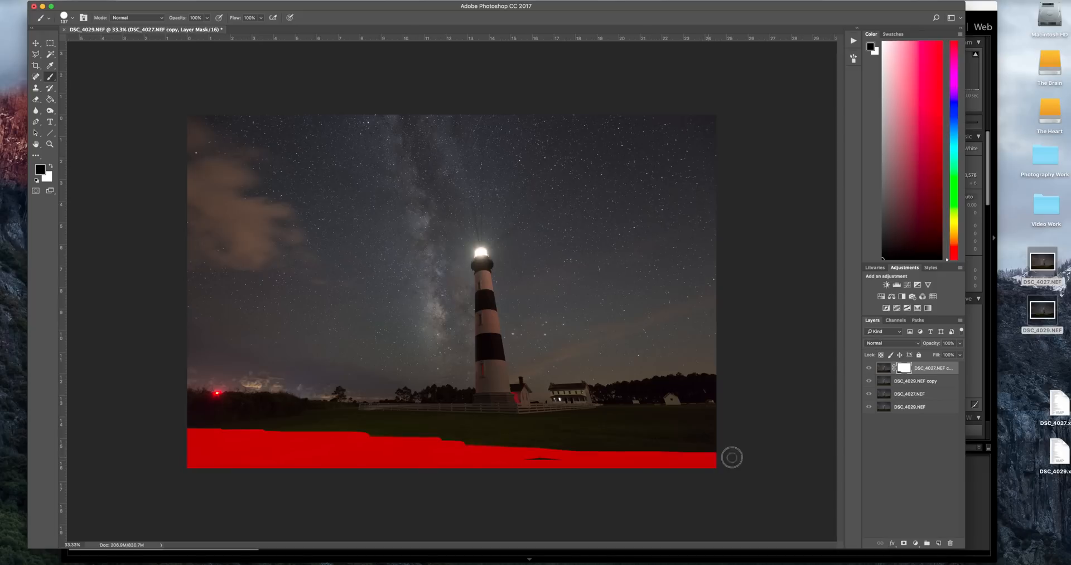
drag(465, 447, 734, 447)
- Enlarge the brush to 348 px and mask out the remaining grass up to the fence
click(72, 17)
click(120, 46)
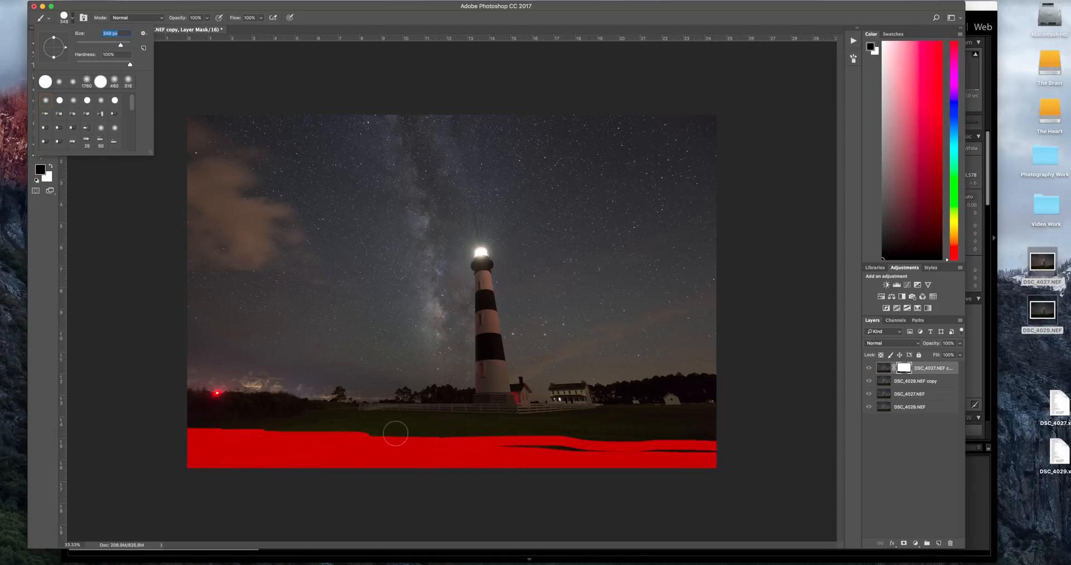
mouse_move(396, 433)
mouse_down()
mouse_move(642, 446)
mouse_move(703, 419)
mouse_move(375, 424)
mouse_move(197, 410)
mouse_move(588, 417)
mouse_up()
- Extend the mask over the house and tree line to the right of the lighthouse and along the horizon beside its base
key(super+plus)
key(super+plus)
scroll(612, 407, down, 4)
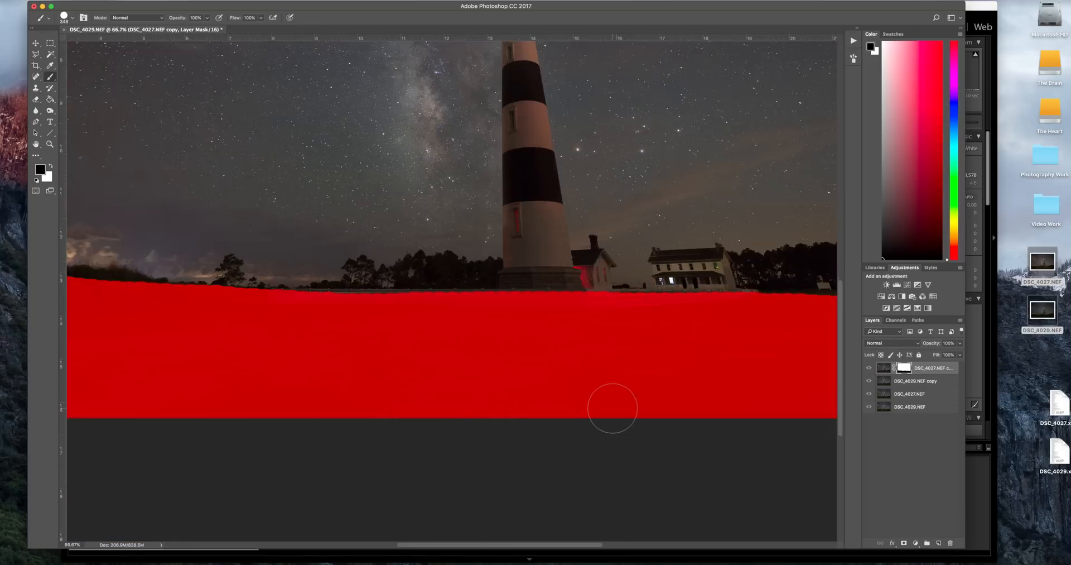
scroll(613, 407, right, 6)
scroll(612, 407, up, 1)
mouse_move(652, 354)
mouse_down()
mouse_move(598, 330)
mouse_move(446, 330)
mouse_move(614, 314)
mouse_move(328, 331)
mouse_move(390, 313)
mouse_up()
scroll(392, 362, left, 5)
drag(390, 351, 251, 363)
scroll(283, 368, left, 6)
- Reduce the brush to 150 px and then smaller, and mask out the bushes and trees along the horizon left of the lighthouse
click(72, 17)
drag(111, 45, 101, 44)
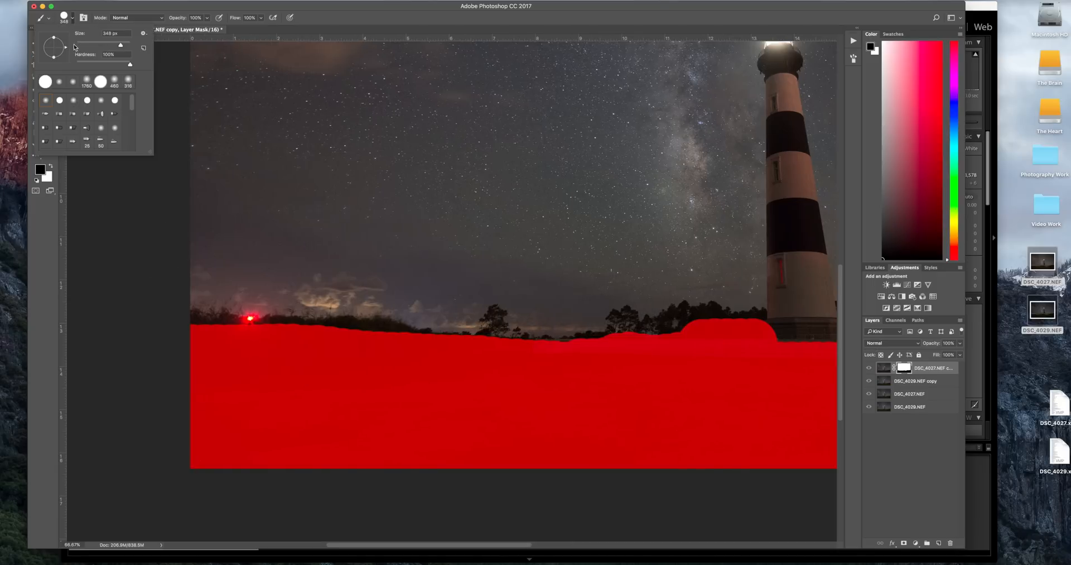
key(Return)
drag(212, 334, 207, 325)
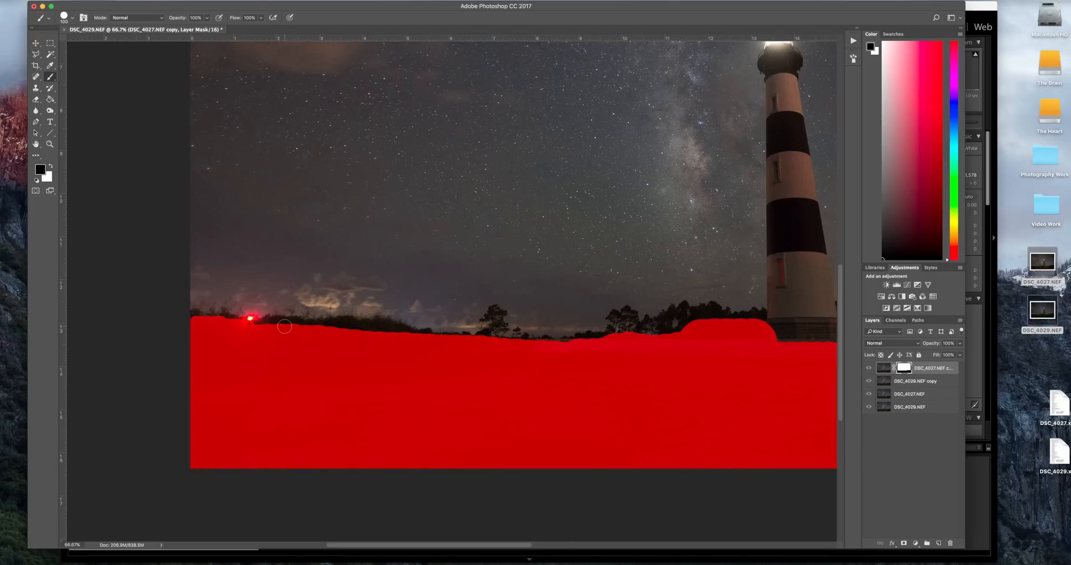
key(bracketleft)
mouse_move(283, 324)
mouse_down()
mouse_move(201, 322)
mouse_move(378, 329)
mouse_up()
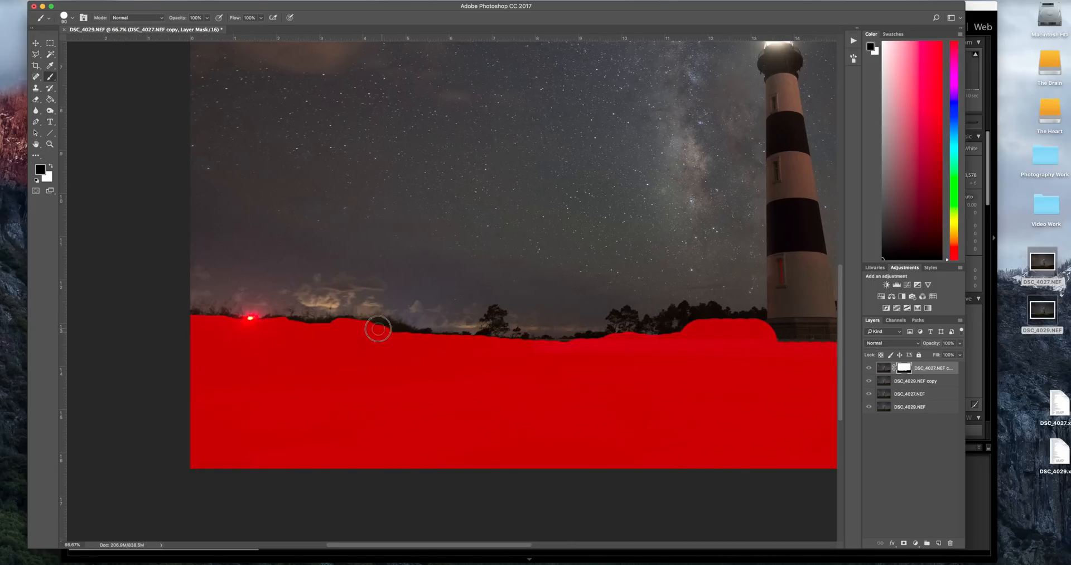
mouse_move(491, 315)
mouse_down()
mouse_move(485, 331)
mouse_move(592, 337)
mouse_move(662, 328)
mouse_move(675, 314)
mouse_move(781, 326)
mouse_up()
- Mask out the remaining treetops beside the tower, the lighthouse base and the small building next to it
scroll(651, 365, right, 10)
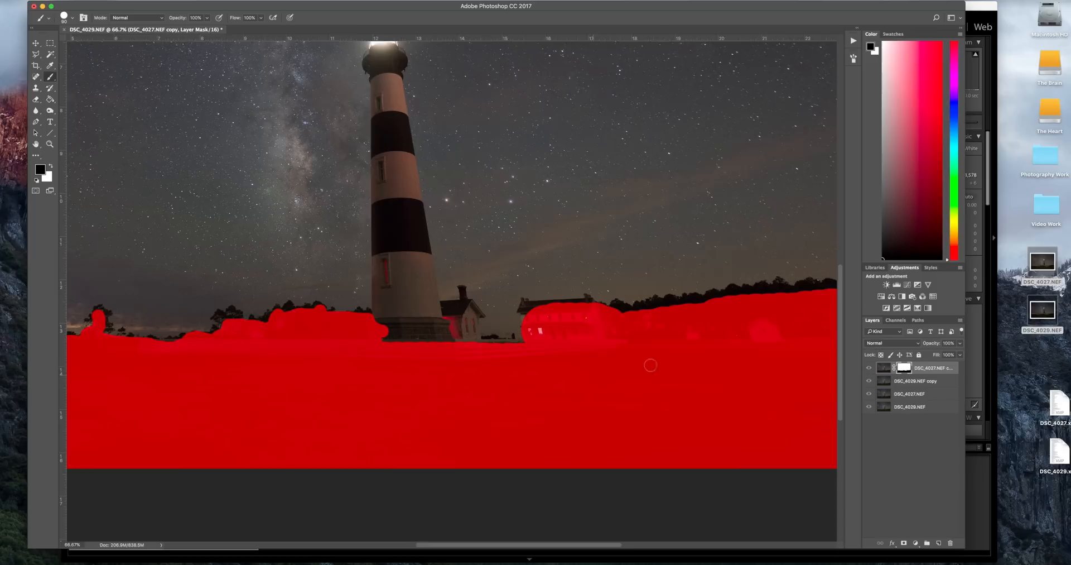
mouse_move(220, 317)
mouse_down()
mouse_move(378, 325)
mouse_move(400, 297)
mouse_move(433, 342)
mouse_move(465, 309)
mouse_move(447, 314)
mouse_move(458, 328)
mouse_move(468, 316)
mouse_move(473, 347)
mouse_up()
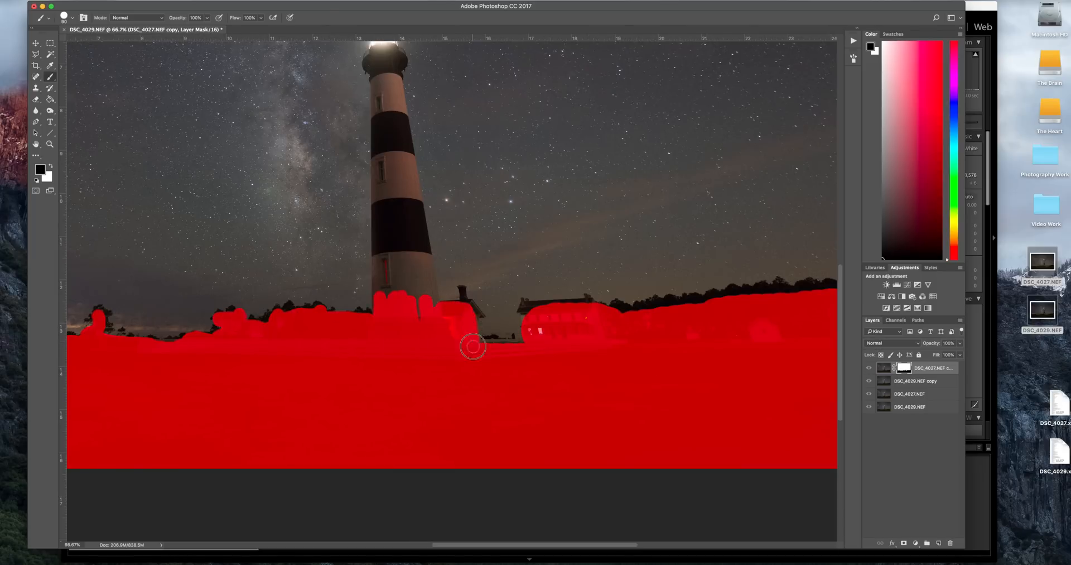
scroll(684, 305, right, 5)
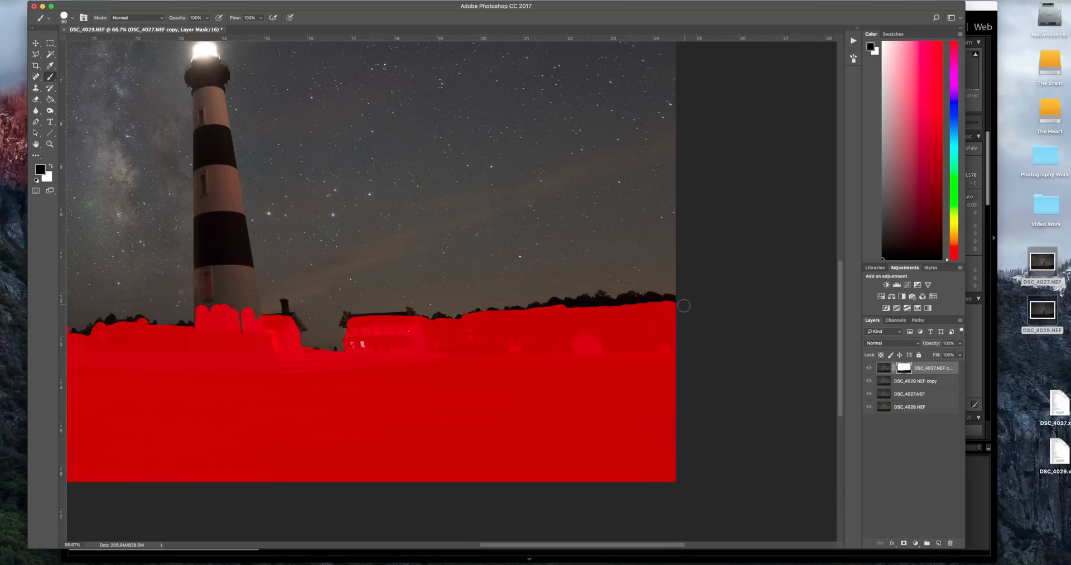
- Mask out the lighthouse tower from its base up to the lantern, adjusting the brush size to fit inside its edges
scroll(359, 335, up, 4)
scroll(360, 335, left, 4)
mouse_move(374, 271)
mouse_down()
mouse_move(389, 453)
mouse_move(407, 445)
mouse_up()
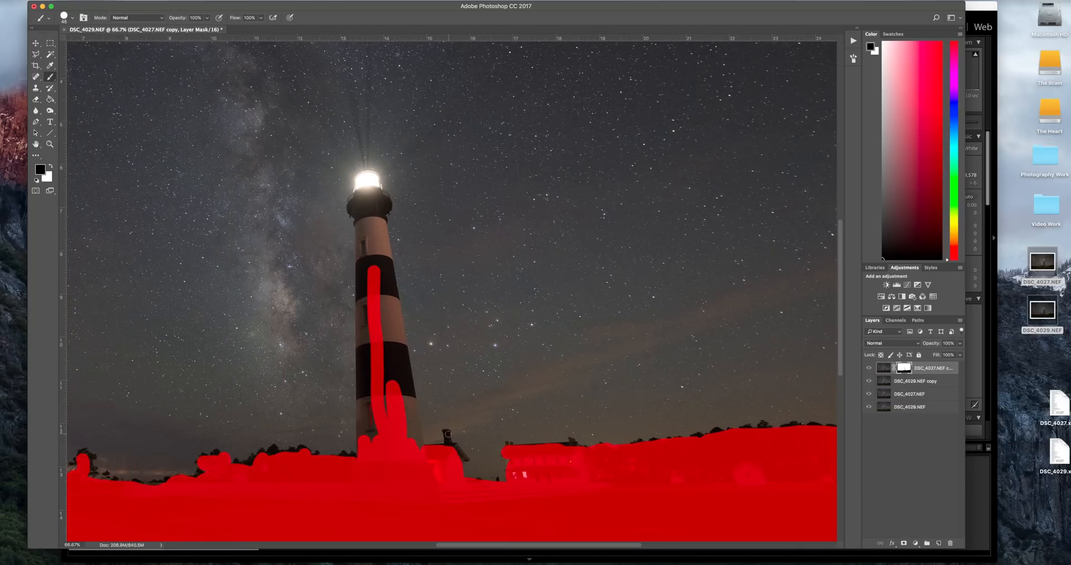
mouse_move(364, 183)
mouse_down()
mouse_move(362, 194)
mouse_move(375, 180)
mouse_move(360, 215)
mouse_move(371, 357)
mouse_move(386, 363)
mouse_move(388, 234)
mouse_move(388, 323)
mouse_up()
key(bracketright)
key(bracketright)
key(bracketright)
mouse_move(363, 203)
mouse_down()
mouse_move(385, 204)
mouse_move(367, 180)
mouse_up()
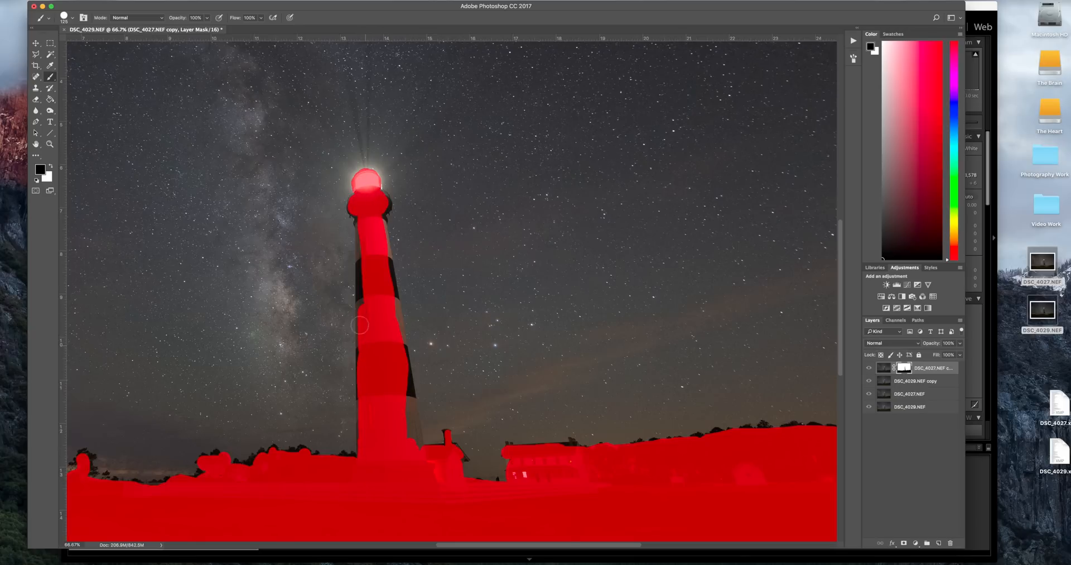
mouse_move(367, 269)
mouse_down()
mouse_move(412, 437)
mouse_move(378, 226)
mouse_up()
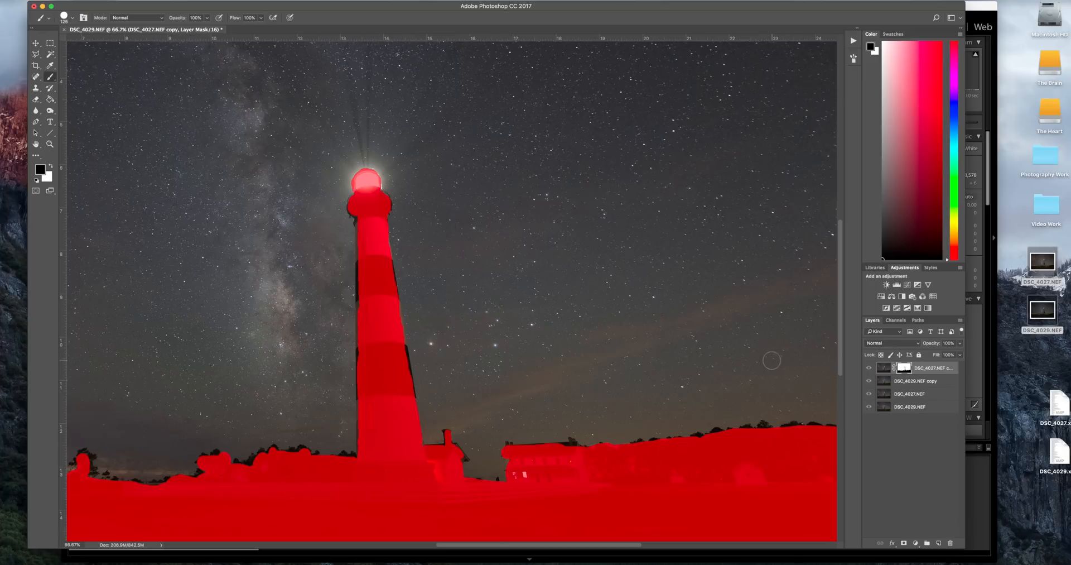
- Hide the mask overlay and examine the blend along the tower edges, lighthouse base and small building at 300% zoom
key(backslash)
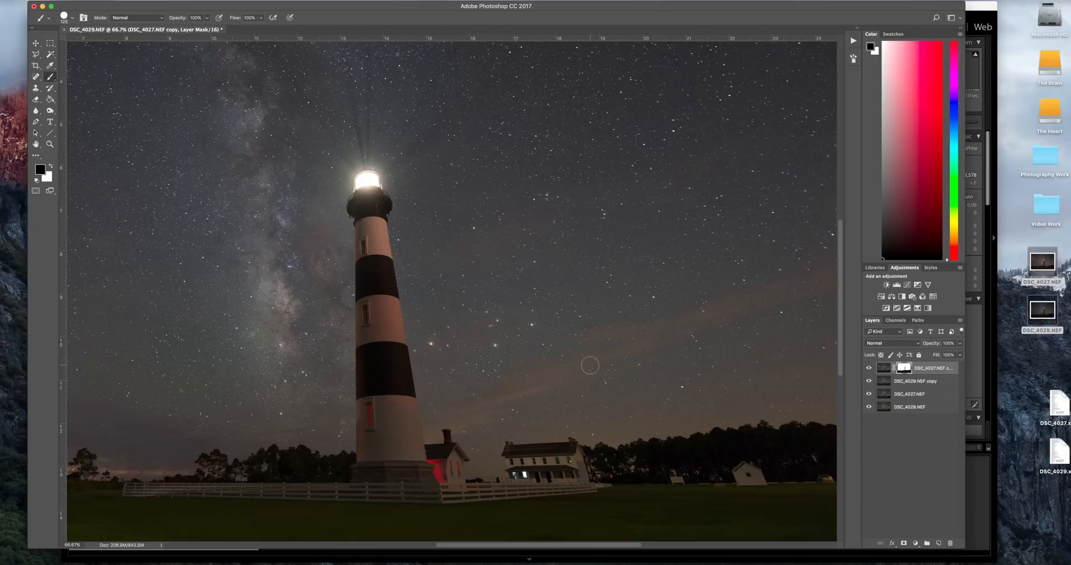
key(super+plus)
key(super+plus)
key(super+plus)
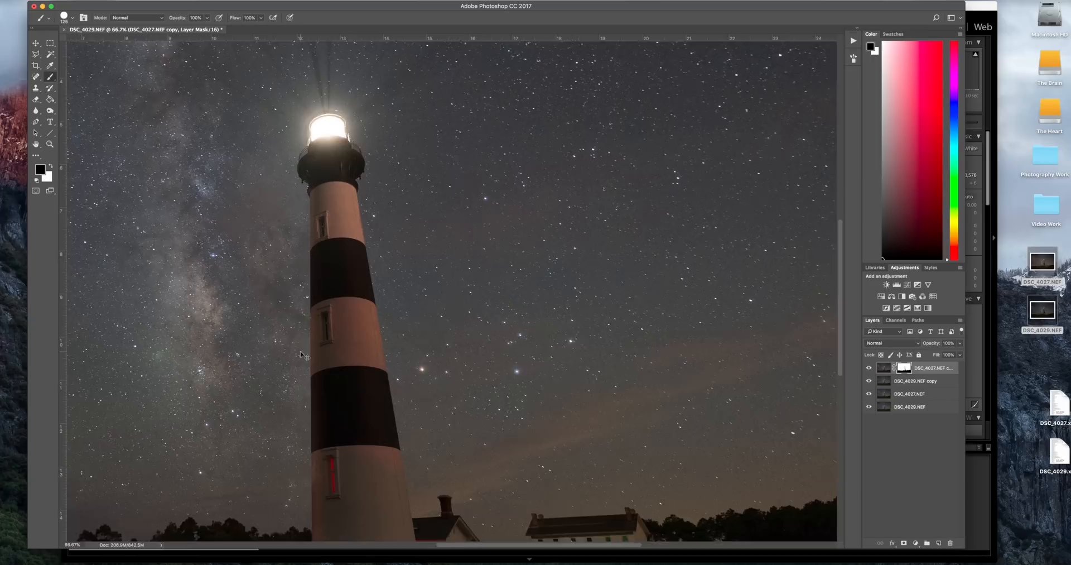
scroll(303, 349, down, 5)
scroll(303, 349, left, 5)
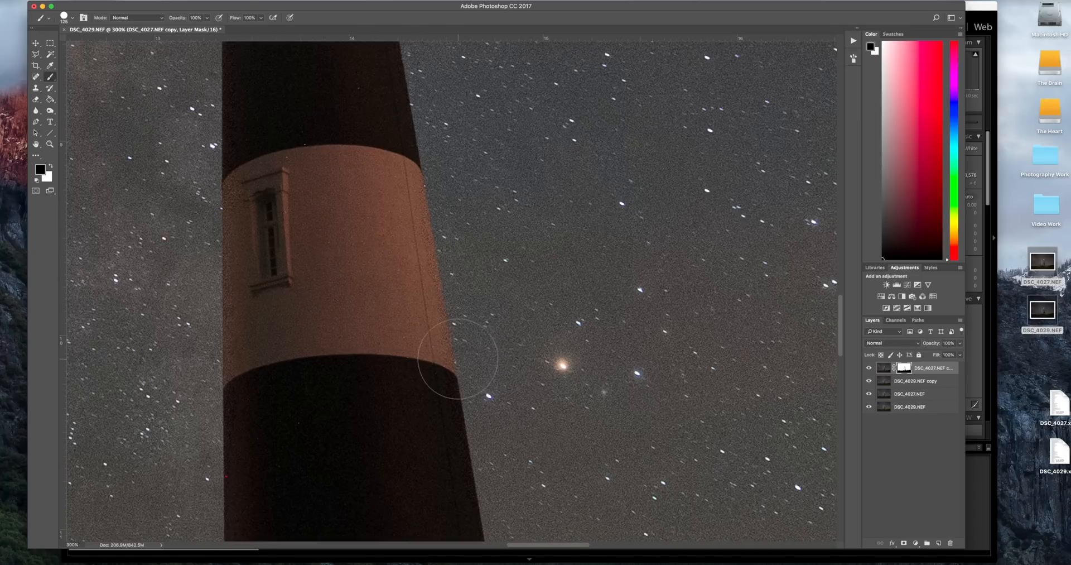
scroll(382, 438, down, 5)
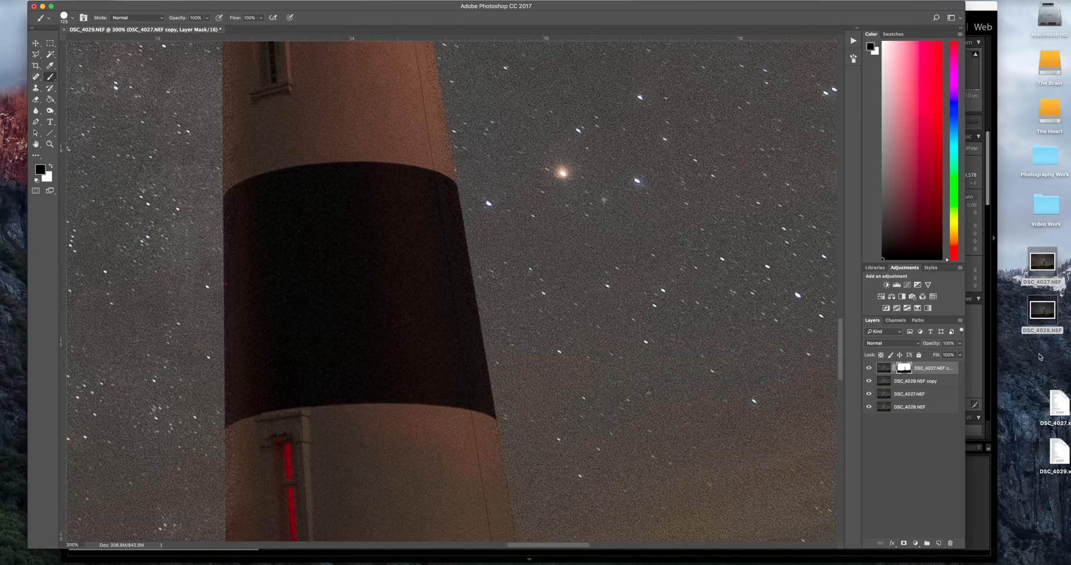
scroll(476, 342, down, 5)
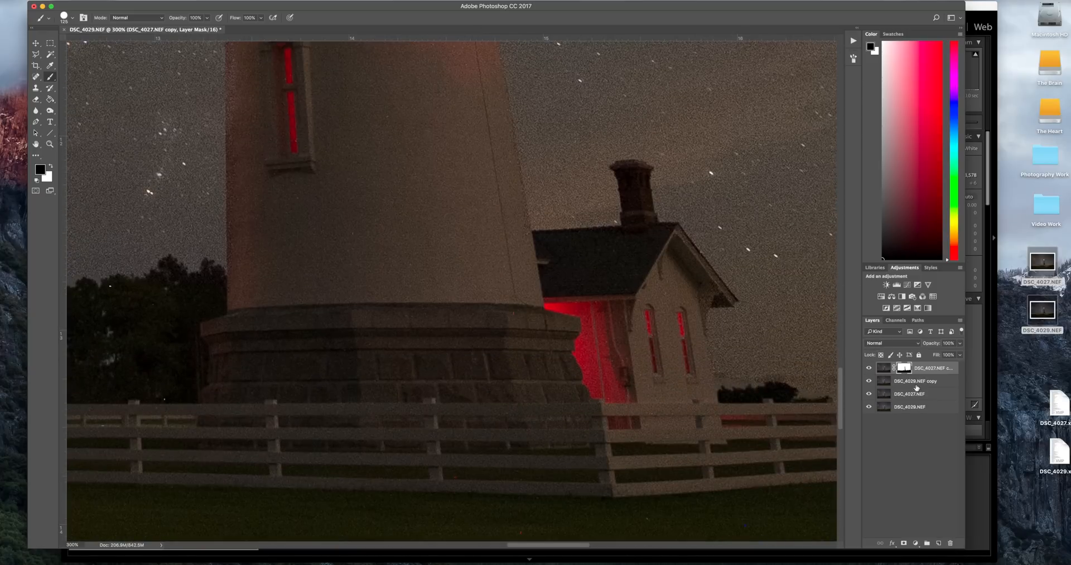
- Open the DSC_4027.NEF copy layer's mask in Select and Mask and view it at 100% zoom
right_click(905, 370)
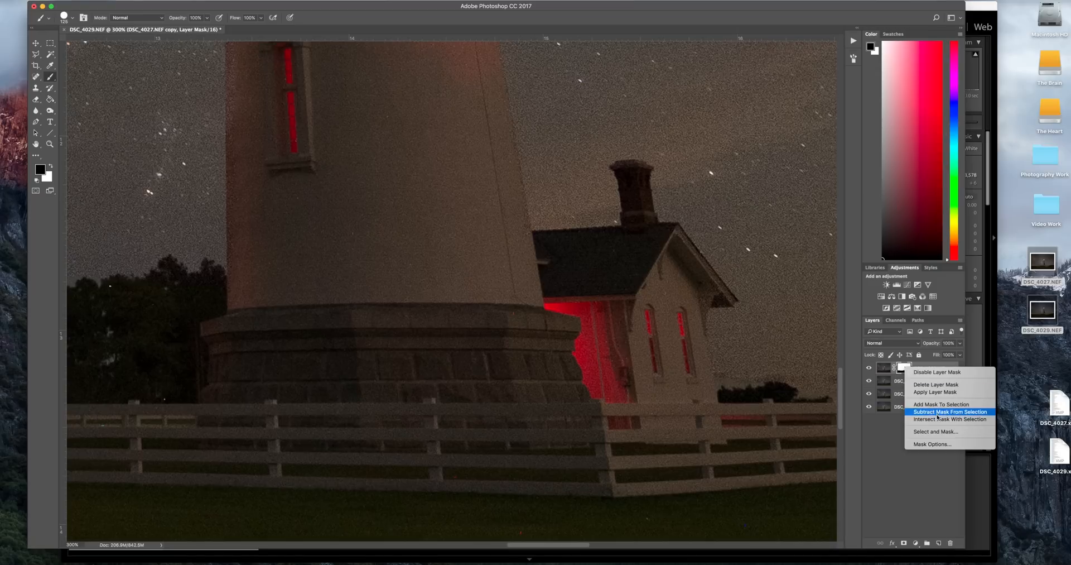
click(943, 432)
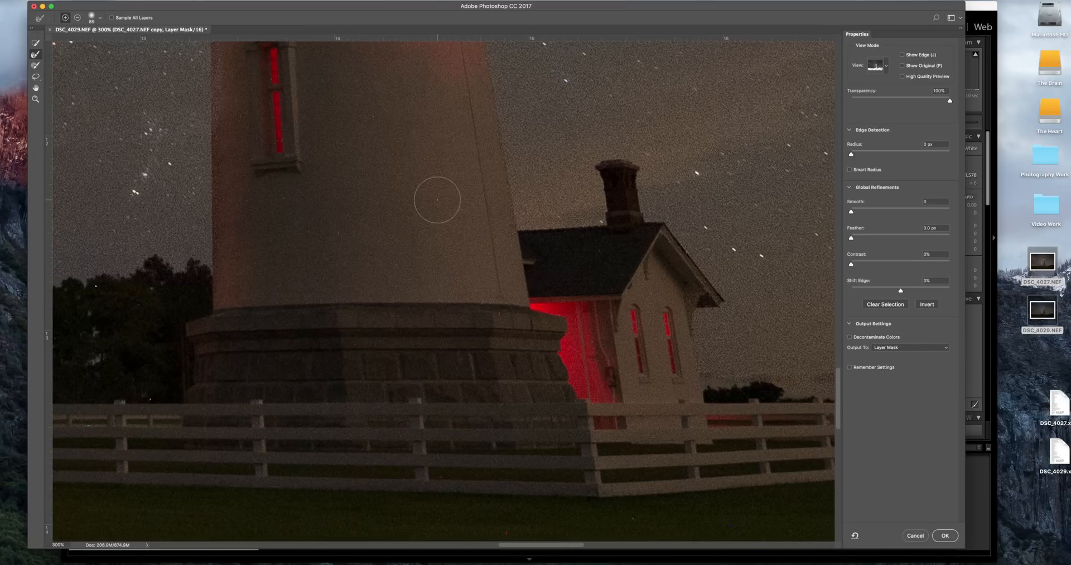
key(super+minus)
key(super+minus)
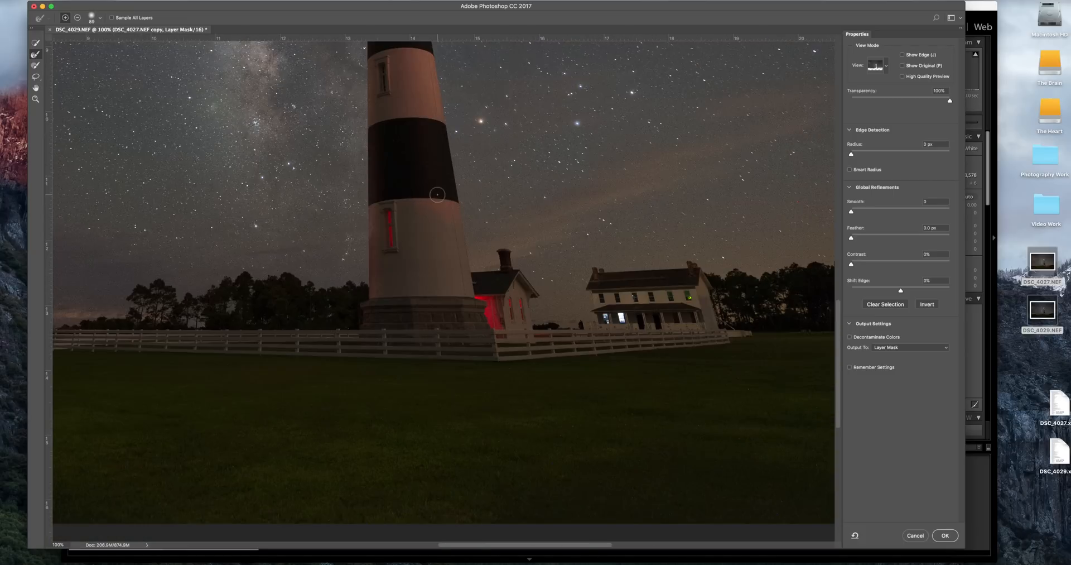
- Turn on Smart Radius with an edge detection radius of 1 px and show the mask in Overlay view
scroll(437, 194, up, 5)
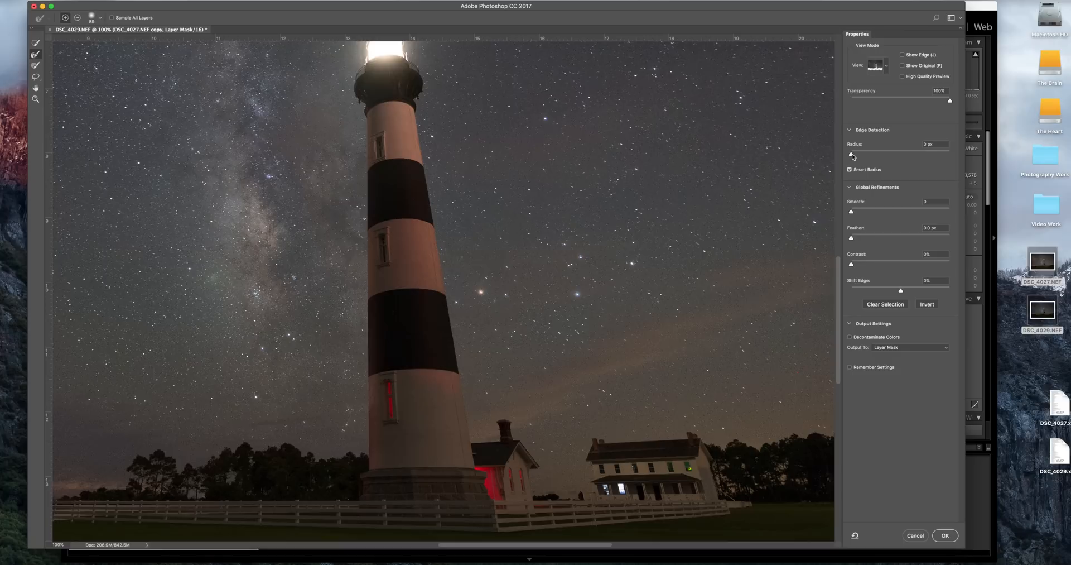
drag(852, 155, 859, 156)
click(886, 66)
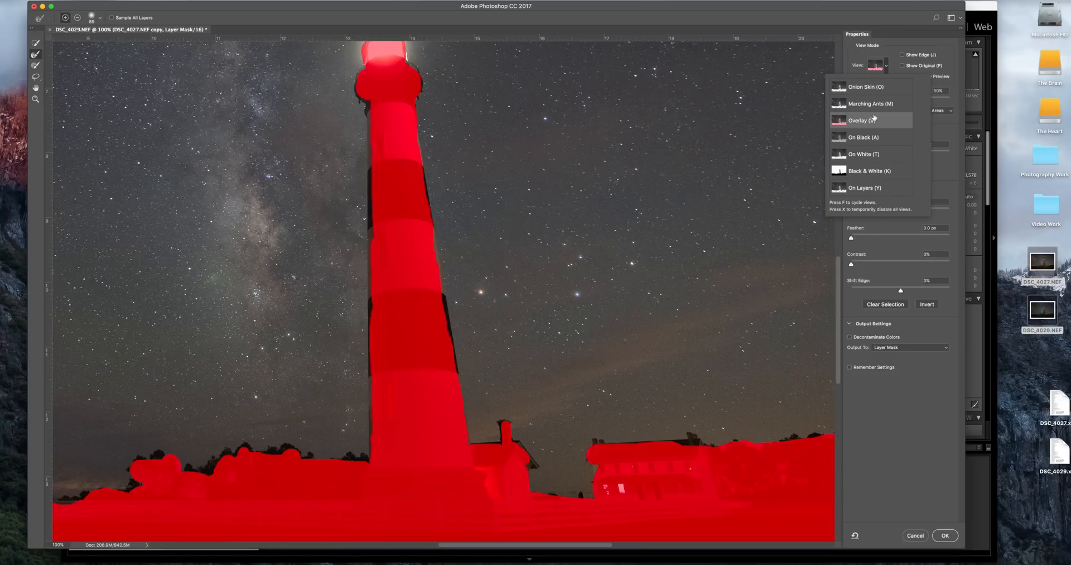
click(884, 49)
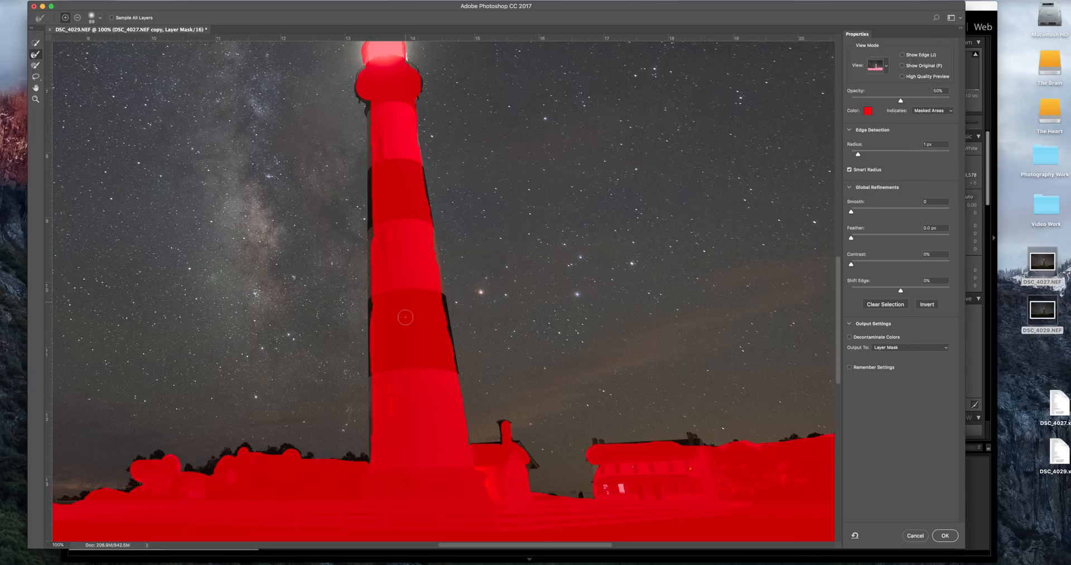
- Brush along the lantern and both sides of the lighthouse tower with the Refine Edge Brush to refine the mask edge
scroll(407, 218, up, 10)
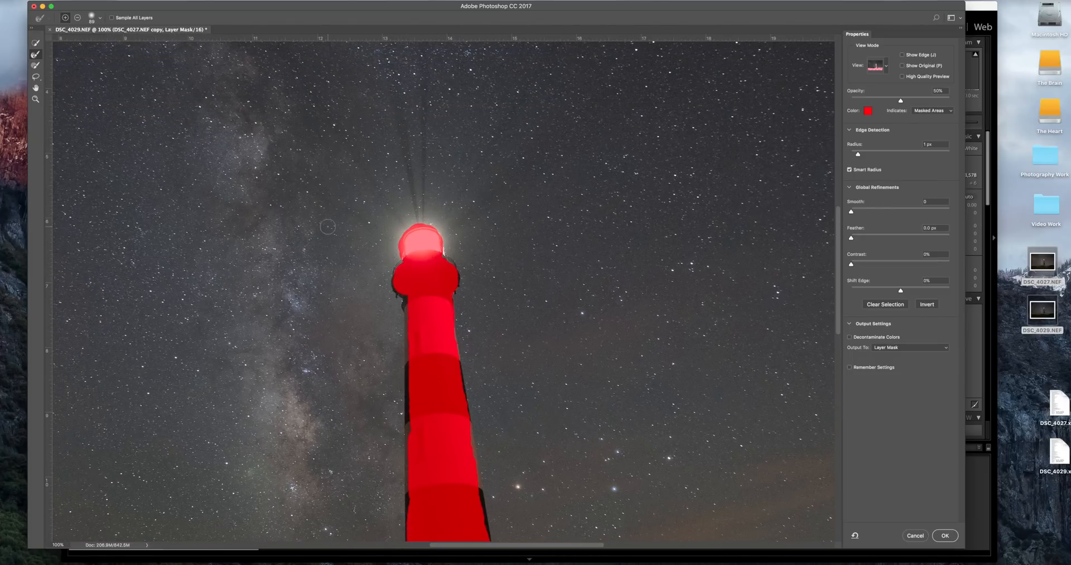
mouse_move(405, 252)
mouse_down()
mouse_move(403, 436)
mouse_move(407, 322)
mouse_up()
drag(467, 352, 477, 372)
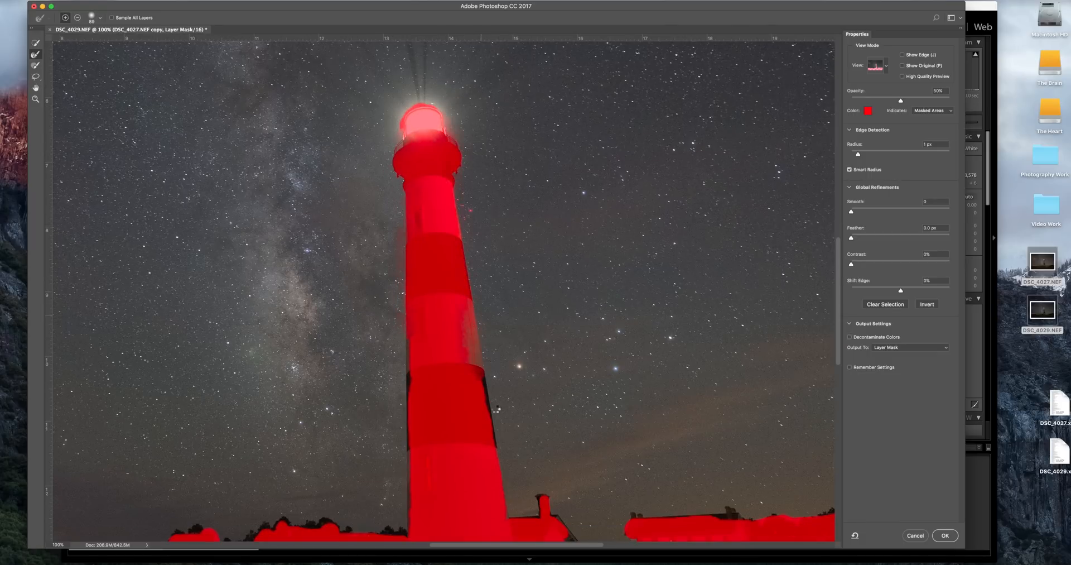
scroll(494, 407, down, 5)
mouse_move(472, 259)
mouse_down()
mouse_move(493, 421)
mouse_move(530, 416)
mouse_move(603, 481)
mouse_move(638, 430)
mouse_move(737, 425)
mouse_up()
- Refine the mask edge along the building roofs and the treelines on both sides of the lighthouse
drag(644, 390, 236, 373)
drag(335, 400, 708, 383)
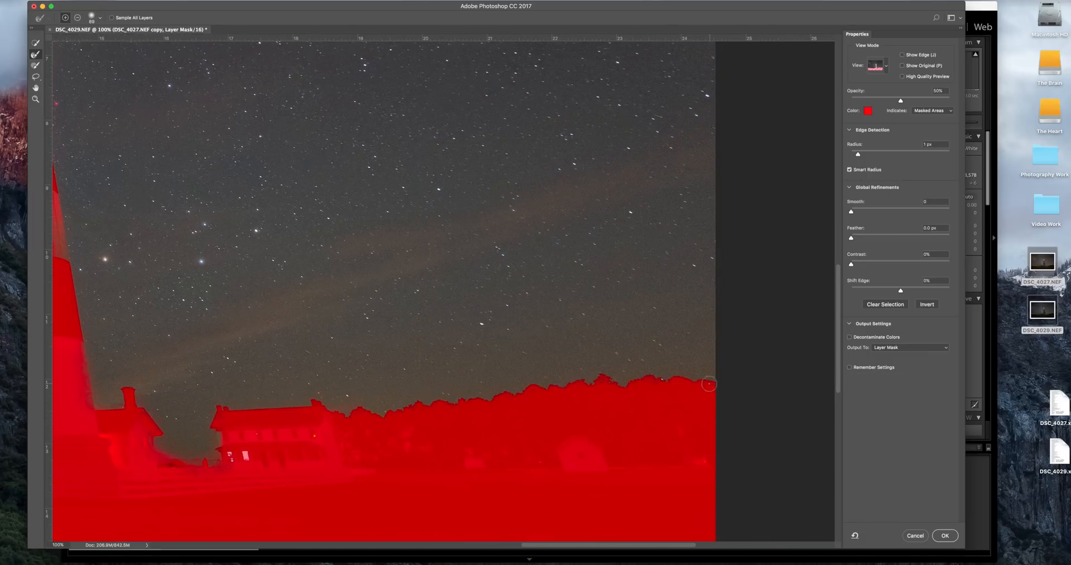
drag(190, 348, 489, 354)
mouse_move(288, 233)
mouse_down()
mouse_move(295, 295)
mouse_move(212, 427)
mouse_move(104, 441)
mouse_move(429, 380)
mouse_up()
mouse_move(383, 375)
mouse_down()
mouse_move(312, 412)
mouse_move(147, 417)
mouse_move(307, 433)
mouse_move(551, 394)
mouse_up()
drag(707, 404, 121, 399)
mouse_move(425, 45)
mouse_down()
mouse_move(447, 173)
mouse_move(436, 122)
mouse_up()
- Keep the edge detection radius at 1 px and set Smooth to 2 and Feather to 0.6 px
drag(859, 154, 855, 157)
drag(852, 213, 854, 213)
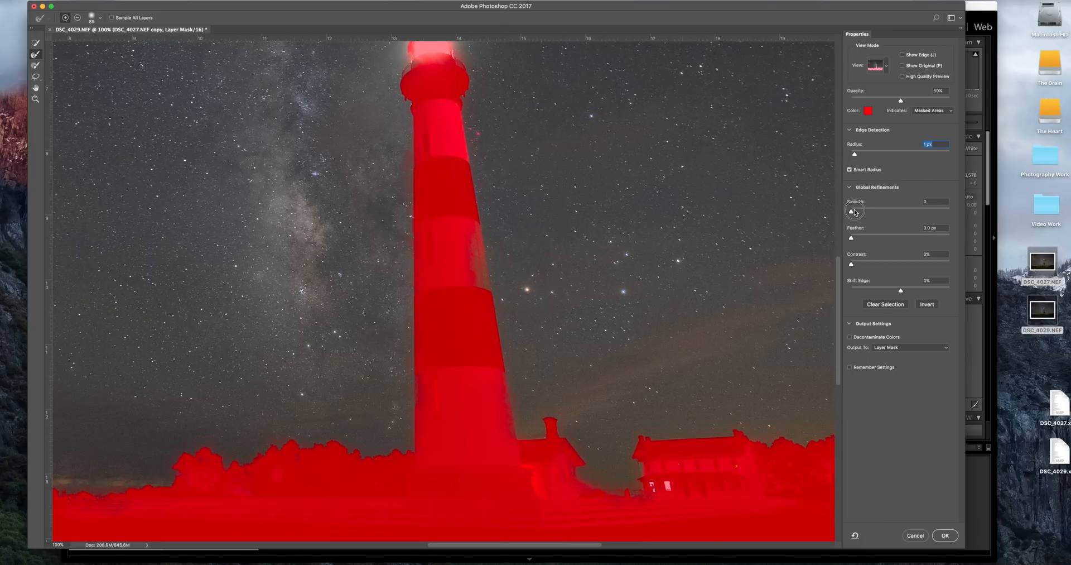
click(853, 212)
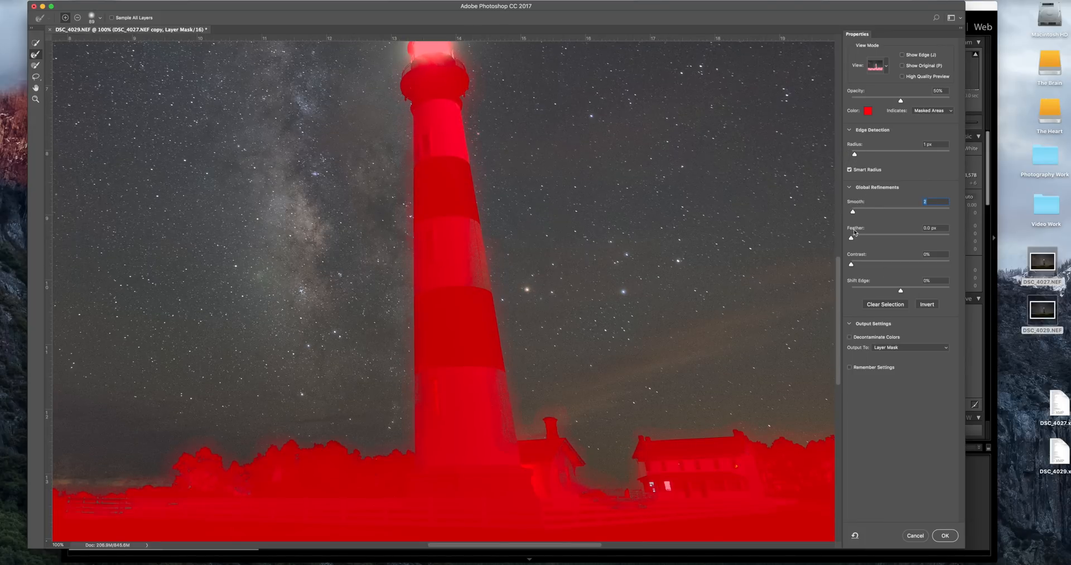
drag(853, 238, 855, 240)
- Set the mask edge's Contrast to 29% and Shift Edge to +5%
drag(851, 265, 896, 264)
drag(895, 266, 871, 264)
click(884, 264)
mouse_move(902, 292)
mouse_down()
mouse_move(887, 292)
mouse_move(905, 295)
mouse_up()
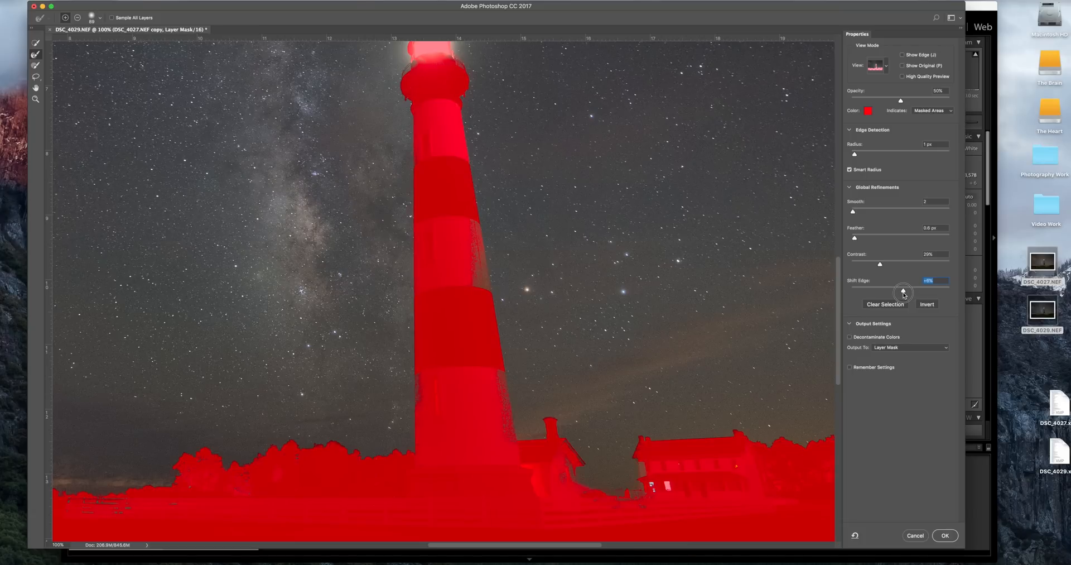
- Preview the refined mask in Onion Skin view and apply the Select and Mask refinement to the layer mask
click(884, 66)
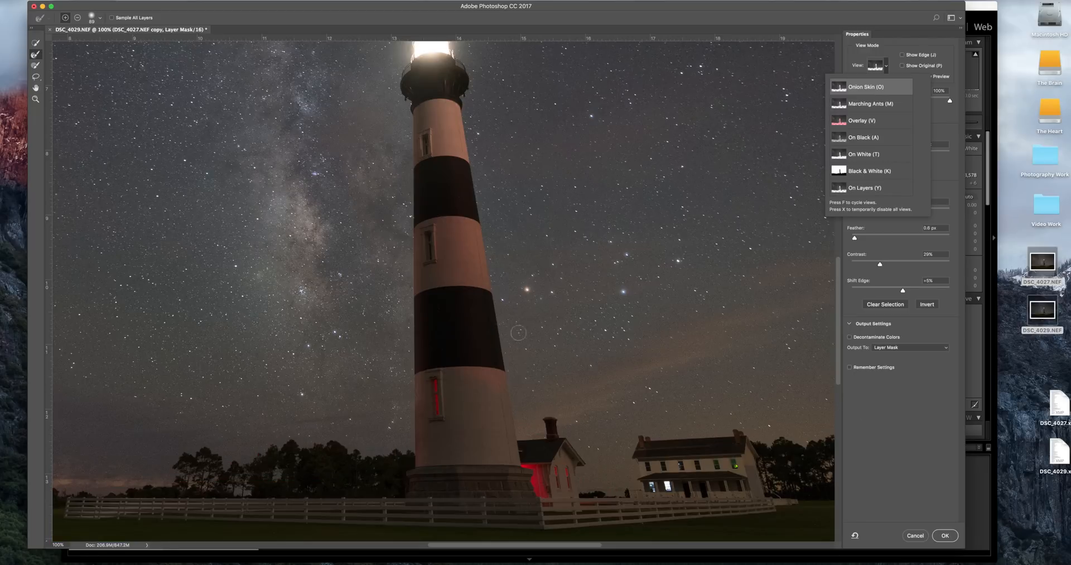
click(942, 537)
click(942, 537)
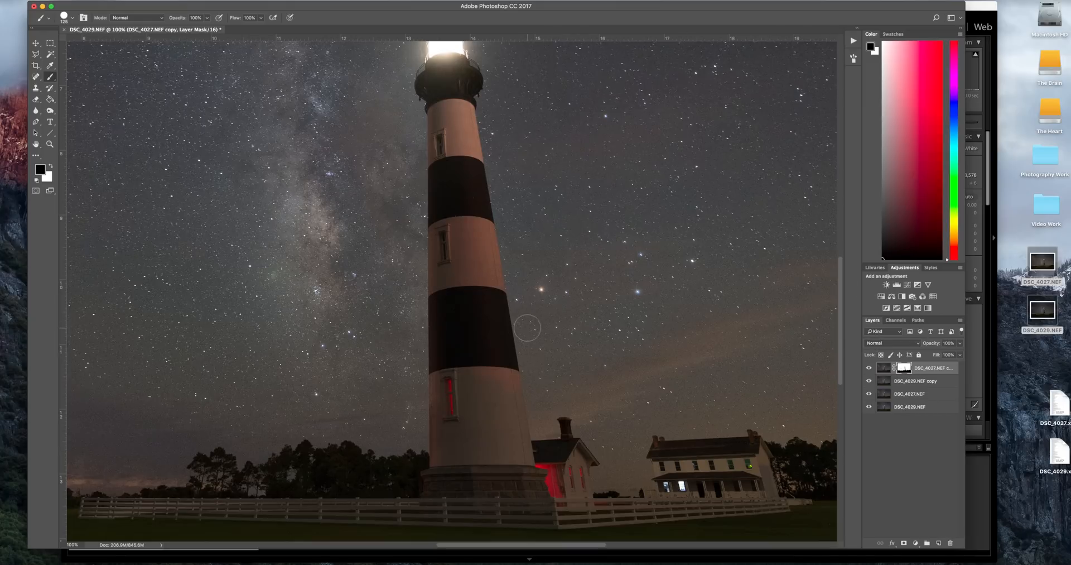
- Show the mask overlay at 400% zoom and paint black over the speckled gaps in the tower's middle pale band with a 60 px brush
key(super+plus)
key(super+plus)
key(super+plus)
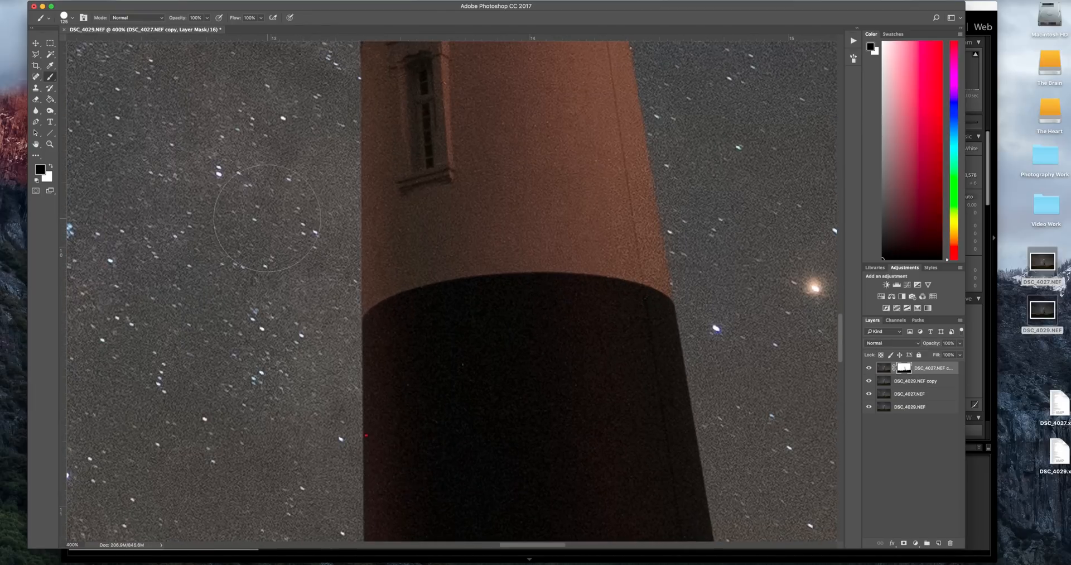
scroll(662, 321, up, 3)
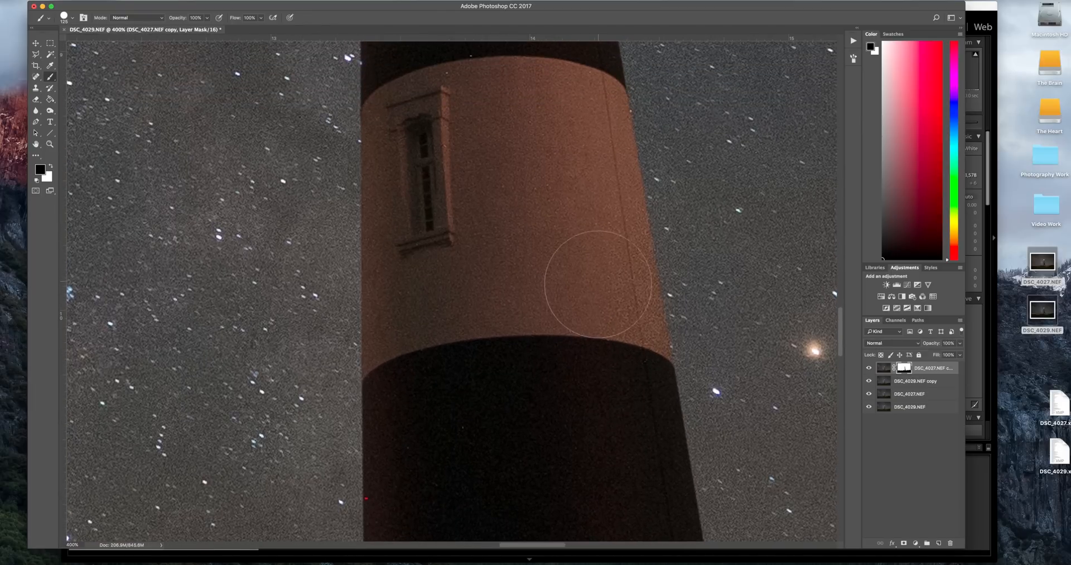
scroll(598, 275, down, 1)
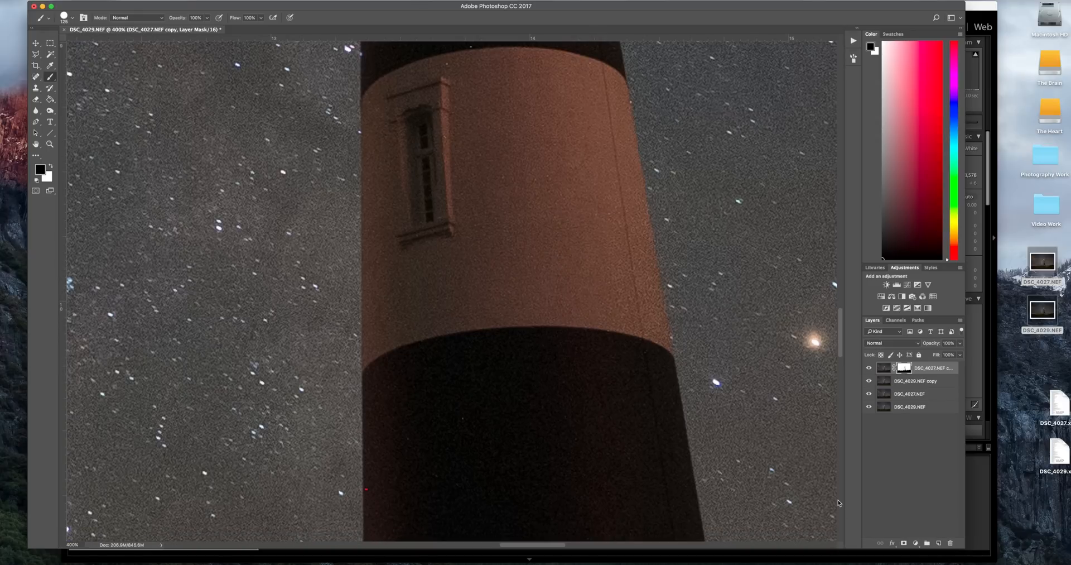
key(backslash)
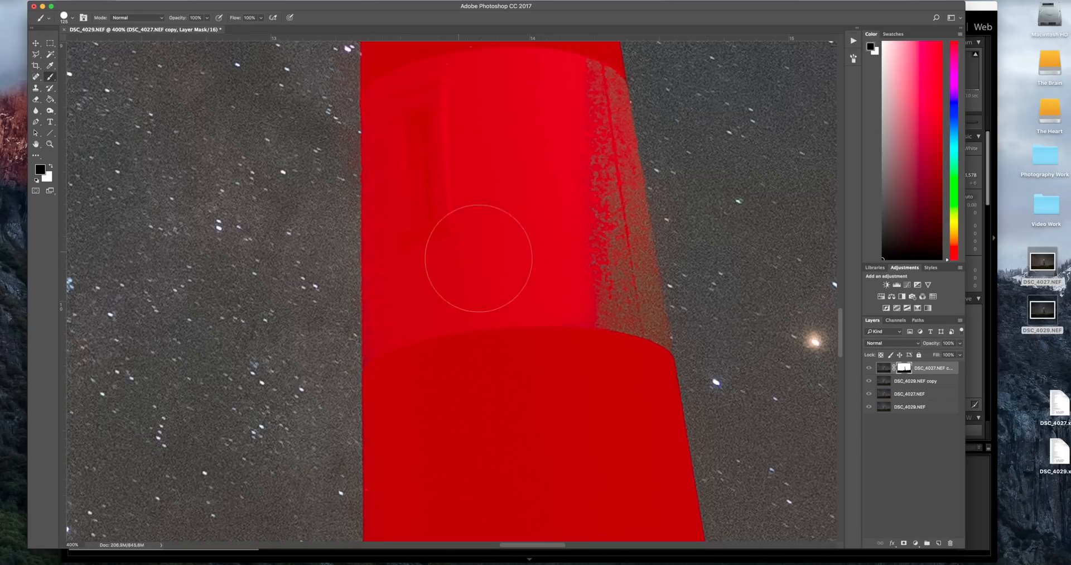
key(bracketleft)
key(bracketleft)
key(bracketleft)
key(bracketleft)
key(bracketleft)
mouse_move(606, 301)
mouse_down()
mouse_move(606, 318)
mouse_move(567, 119)
mouse_move(569, 67)
mouse_up()
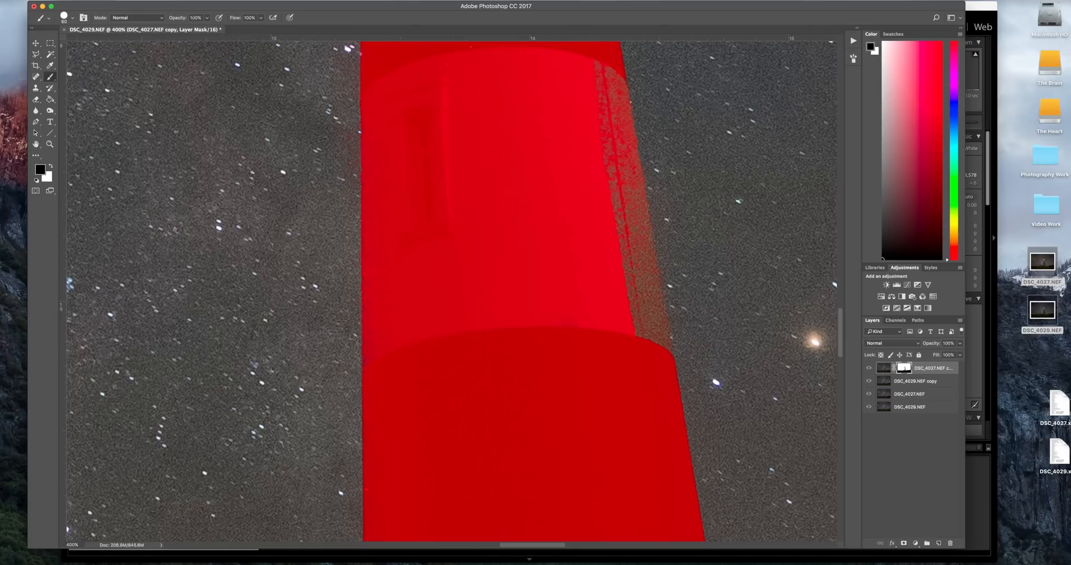
- Set the brush to 51% opacity and 0% hardness and soften the speckles inside the middle pale band's right edge
click(207, 22)
drag(208, 29, 188, 31)
click(71, 23)
drag(92, 62, 76, 65)
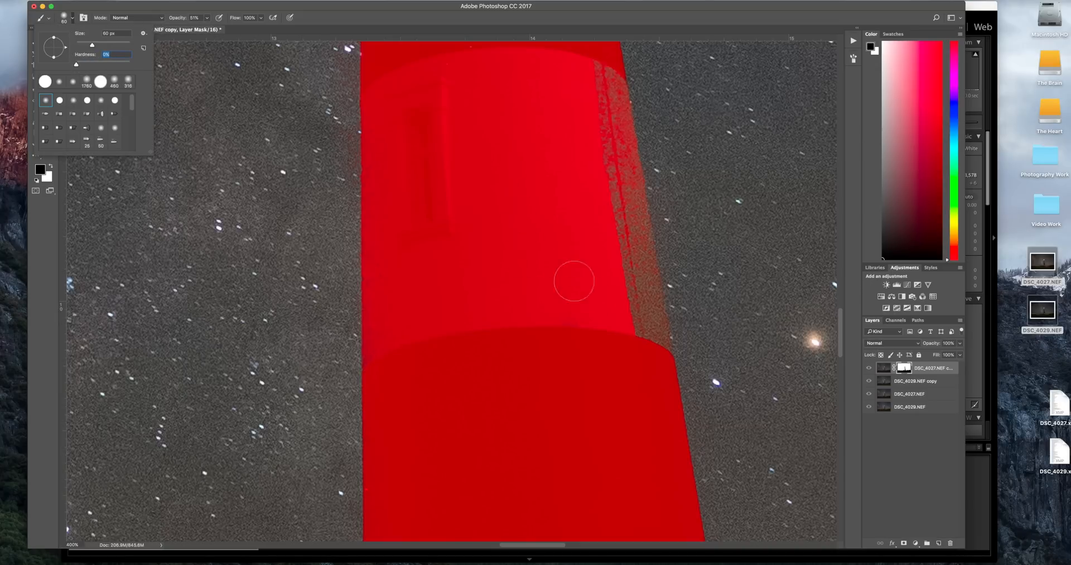
mouse_move(582, 200)
mouse_down()
mouse_move(604, 268)
mouse_move(602, 207)
mouse_move(636, 304)
mouse_move(607, 286)
mouse_up()
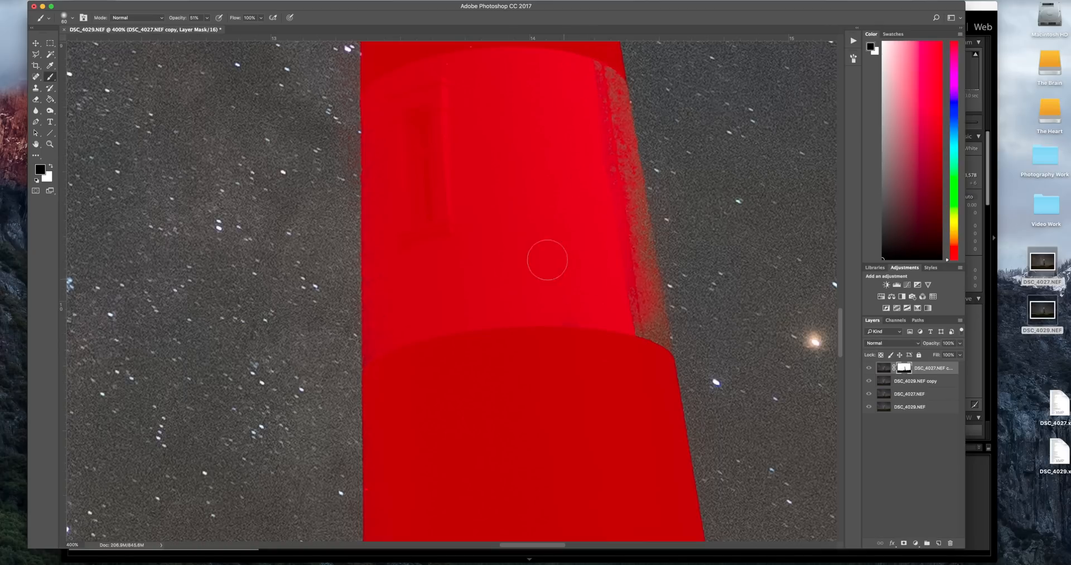
- Fill the remaining gaps along the middle pale band's right edge using a 44 px brush at 71% opacity
click(207, 18)
click(216, 32)
click(72, 18)
click(88, 45)
click(82, 65)
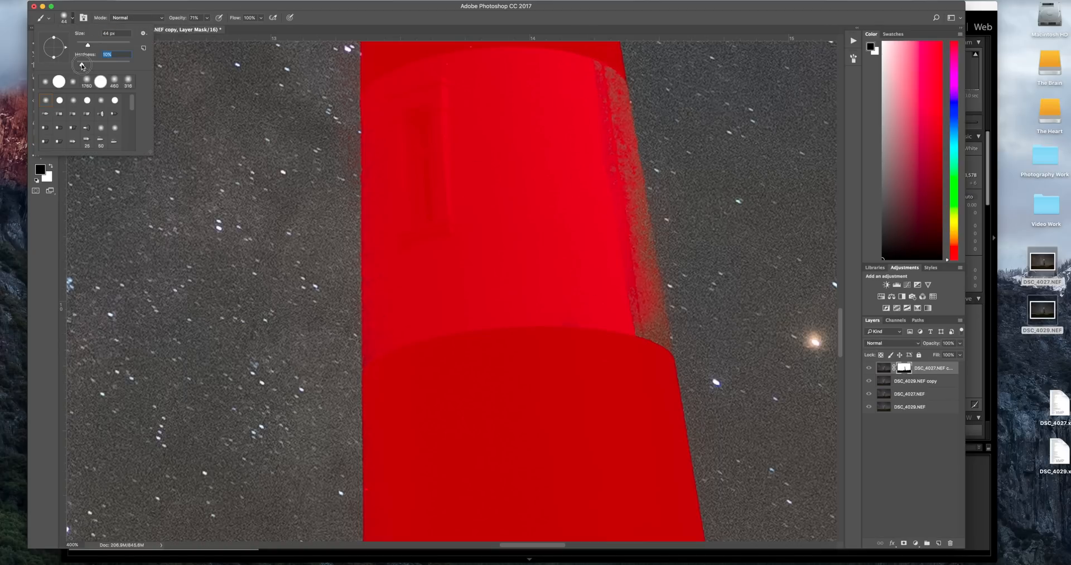
mouse_move(640, 315)
mouse_down()
mouse_move(604, 104)
mouse_move(655, 352)
mouse_move(628, 187)
mouse_up()
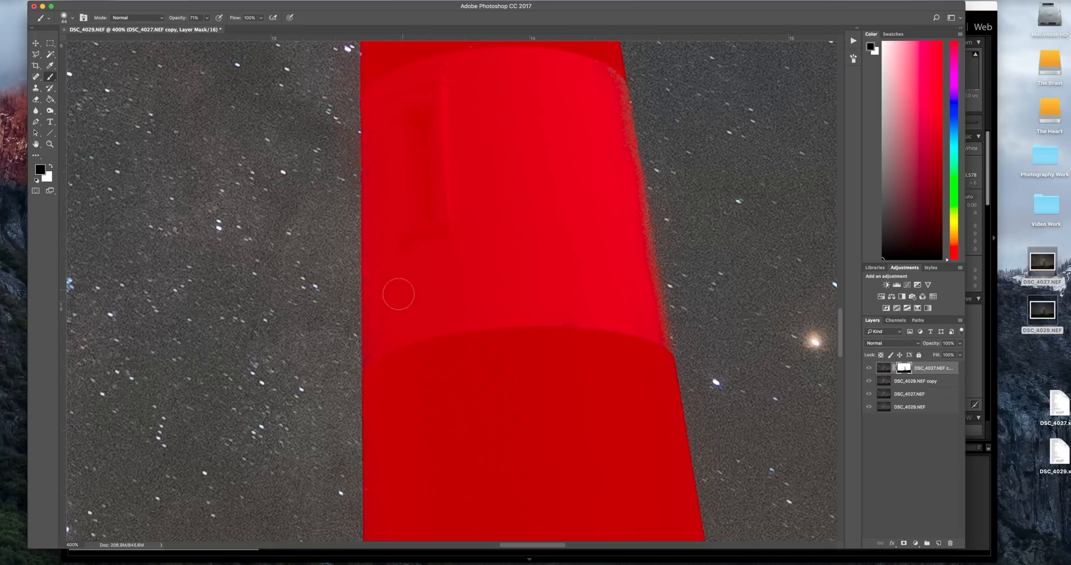
- Hide the mask overlay and paint white at 24% opacity around the outside of the lantern to soften the glow's blend
scroll(398, 295, up, 10)
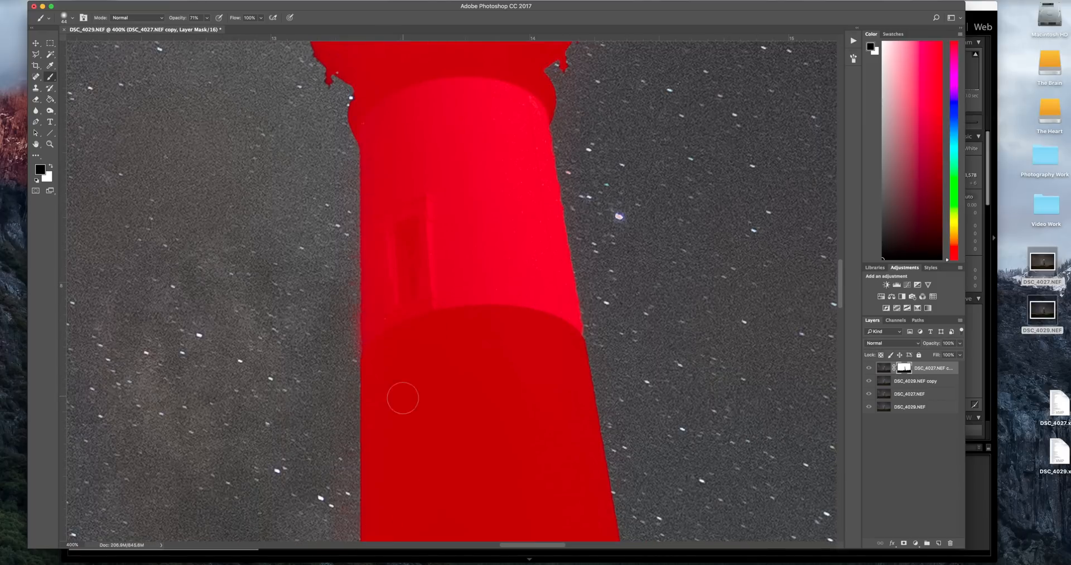
scroll(403, 398, up, 5)
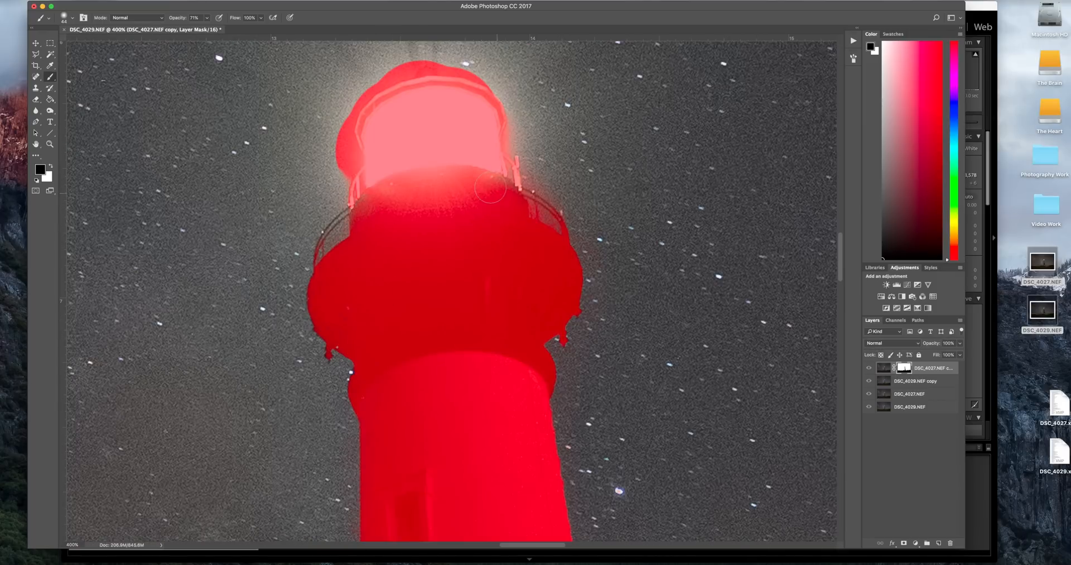
key(backslash)
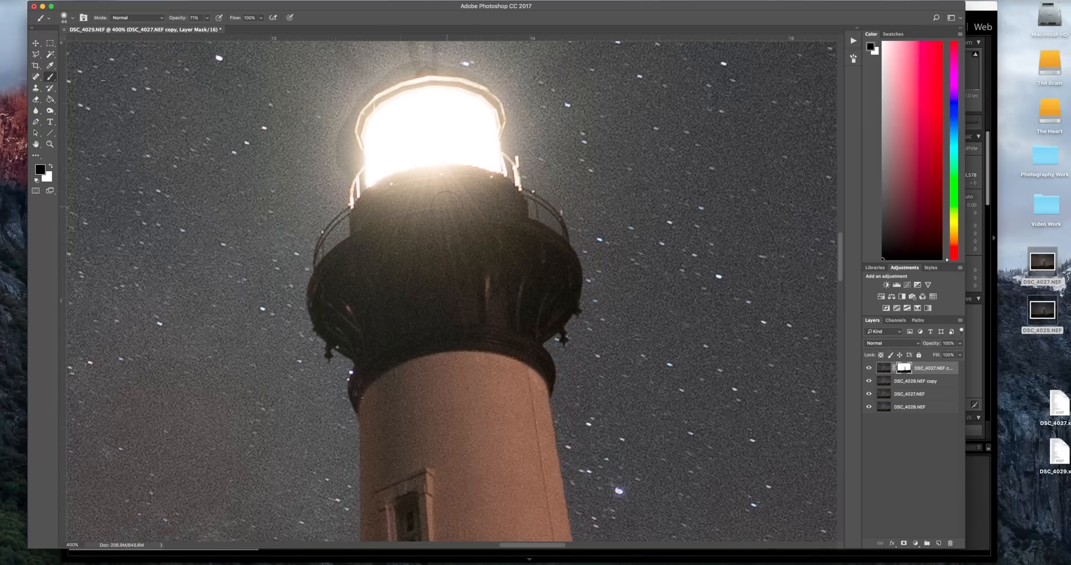
scroll(447, 212, up, 2)
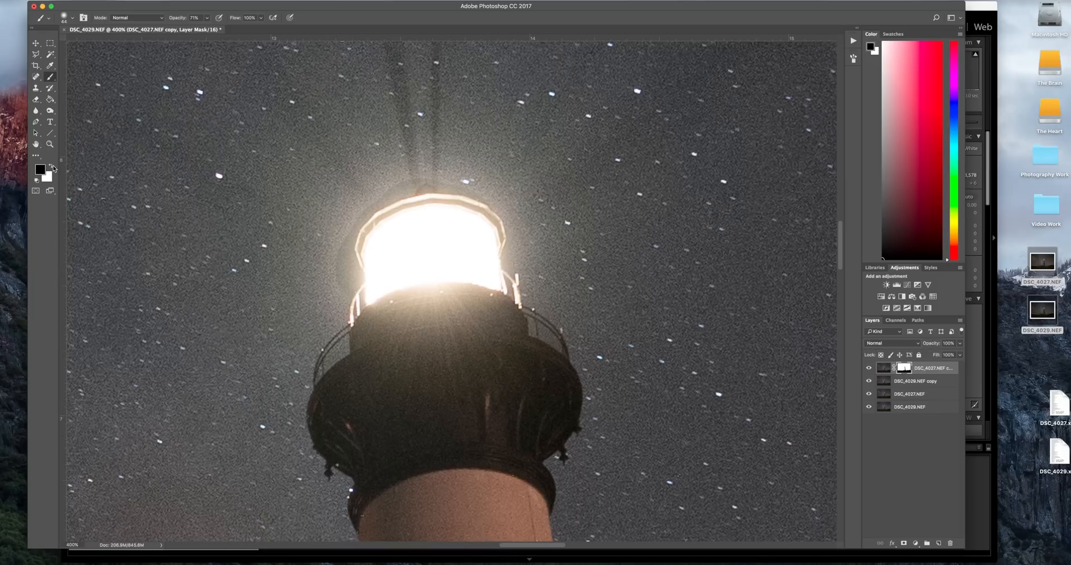
click(51, 167)
click(208, 18)
drag(207, 28, 188, 28)
mouse_move(365, 265)
mouse_down()
mouse_move(340, 273)
mouse_move(359, 222)
mouse_move(393, 186)
mouse_up()
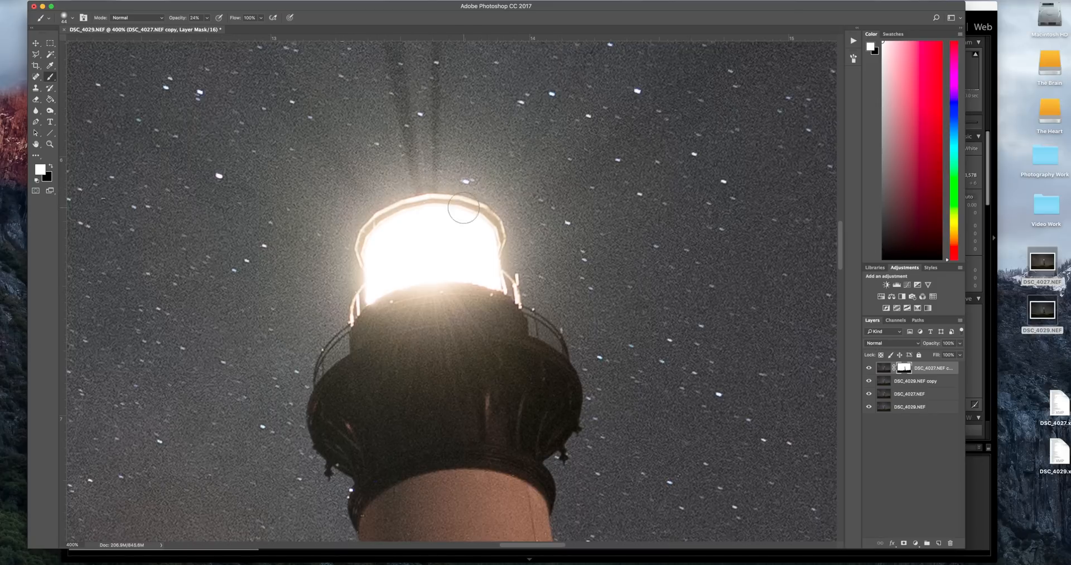
- Show the mask overlay and paint black at 72% opacity over the speckled right edge of the tower's lowest pale band
scroll(455, 218, down, 5)
scroll(455, 217, right, 2)
scroll(446, 229, down, 1)
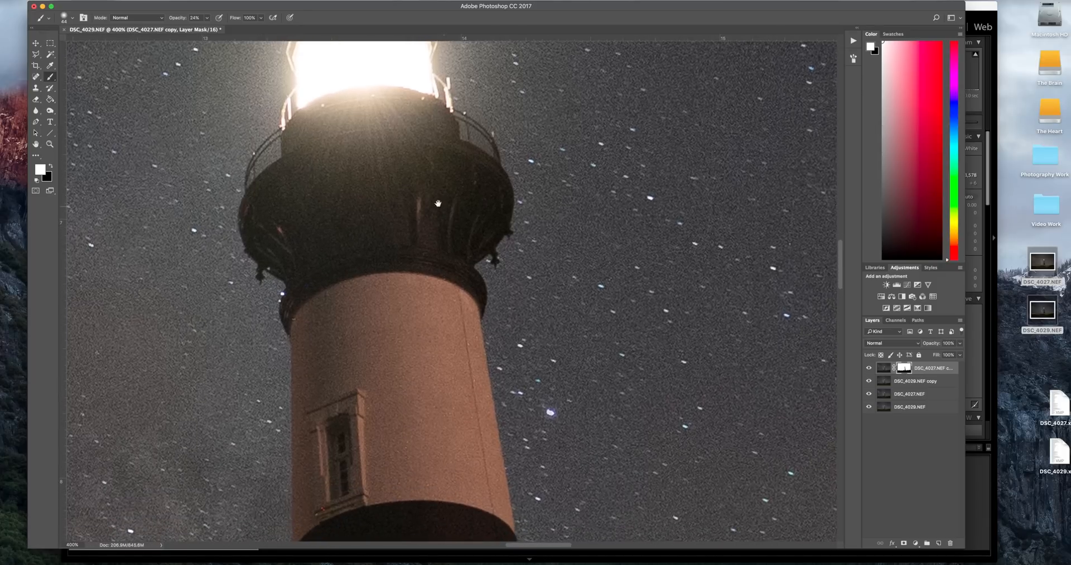
key(backslash)
click(52, 168)
click(52, 169)
scroll(438, 206, up, 4)
scroll(375, 333, down, 20)
scroll(375, 332, right, 3)
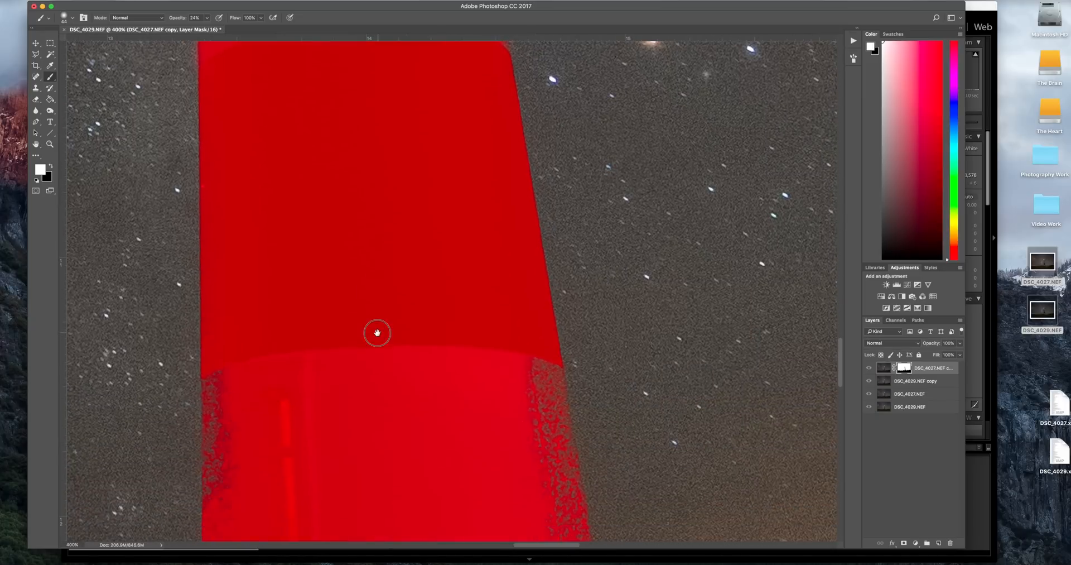
click(52, 168)
key(7)
key(2)
scroll(531, 394, down, 15)
scroll(531, 395, right, 2)
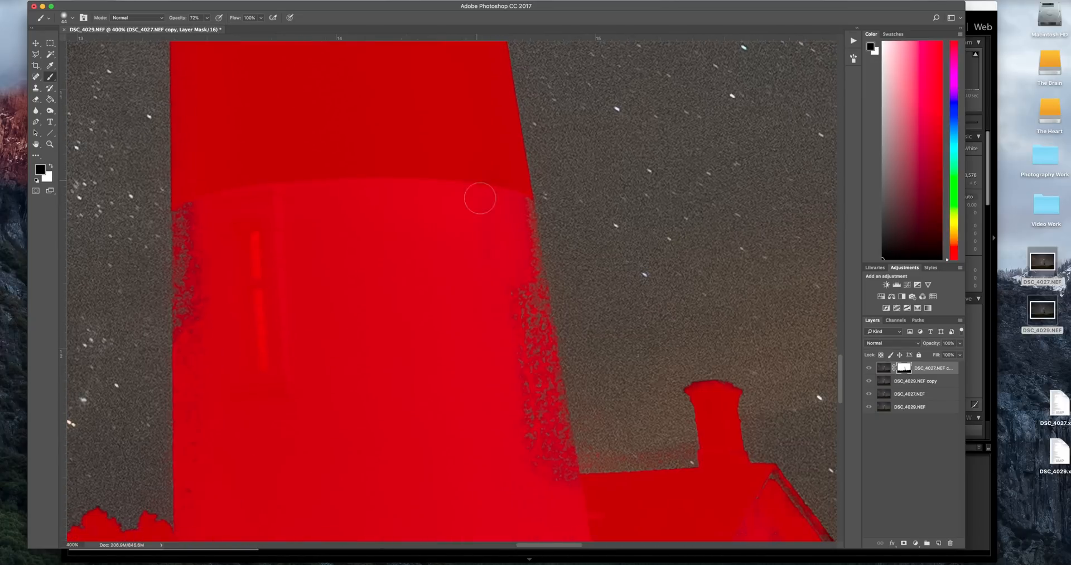
mouse_move(511, 185)
mouse_down()
mouse_move(552, 470)
mouse_move(505, 211)
mouse_up()
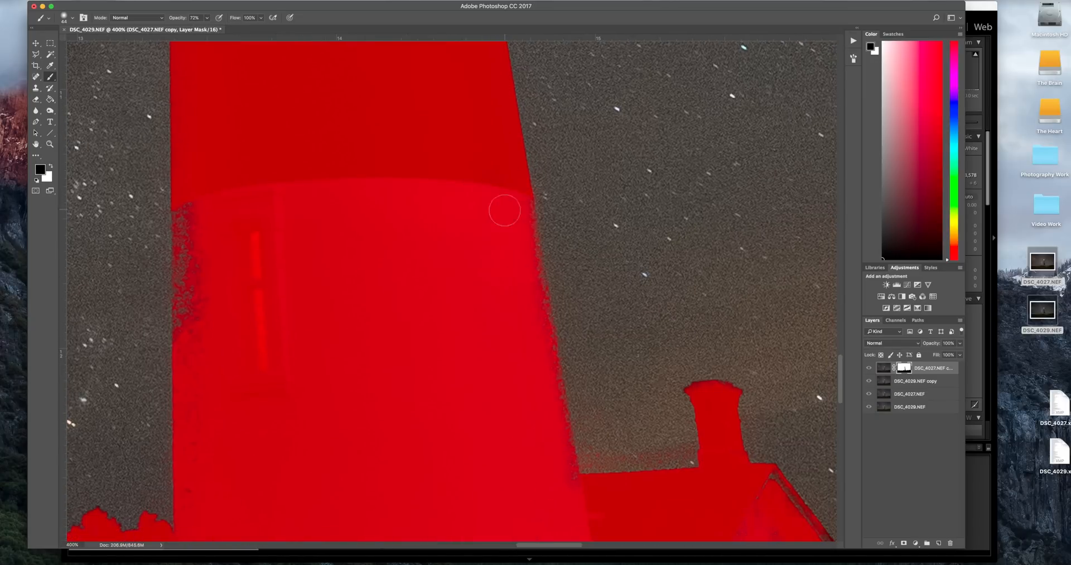
- Touch up the lowest pale band's right edge in the mask with a smaller brush
key(Return)
key(bracketleft)
key(bracketleft)
key(Return)
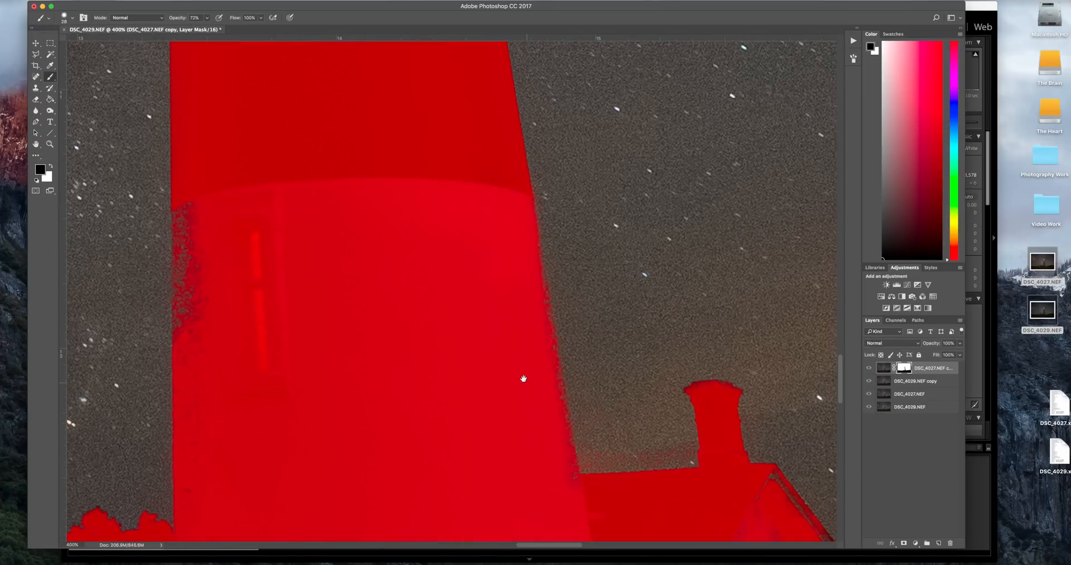
drag(523, 379, 476, 265)
- Check the lower tower without the overlay, and mask out the strip along its right edge above the small building's roof using a smaller brush
key(backslash)
key(x)
scroll(365, 212, up, 3)
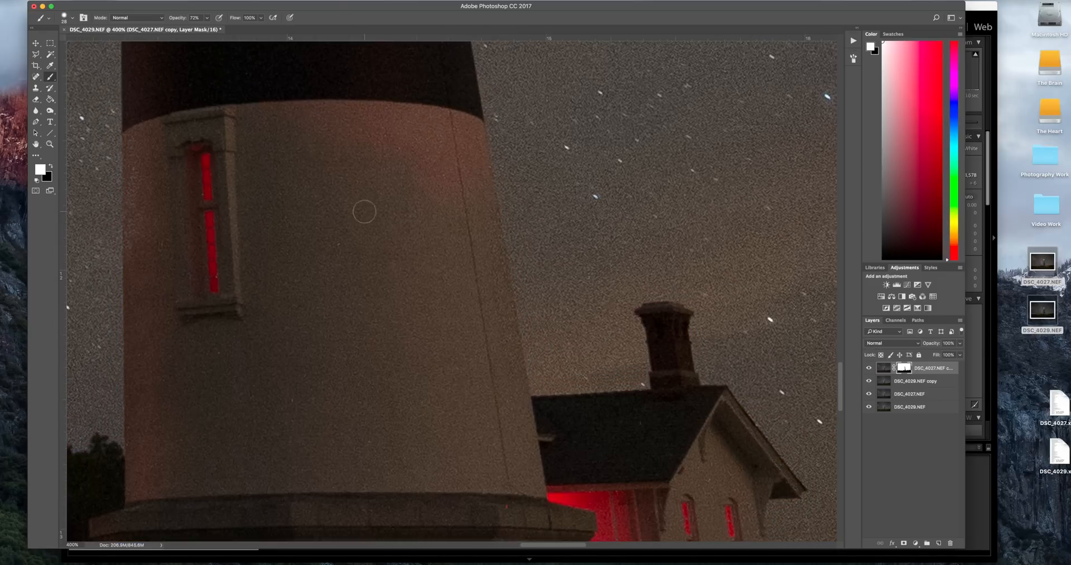
key(x)
key(bracketleft)
scroll(240, 139, left, 5)
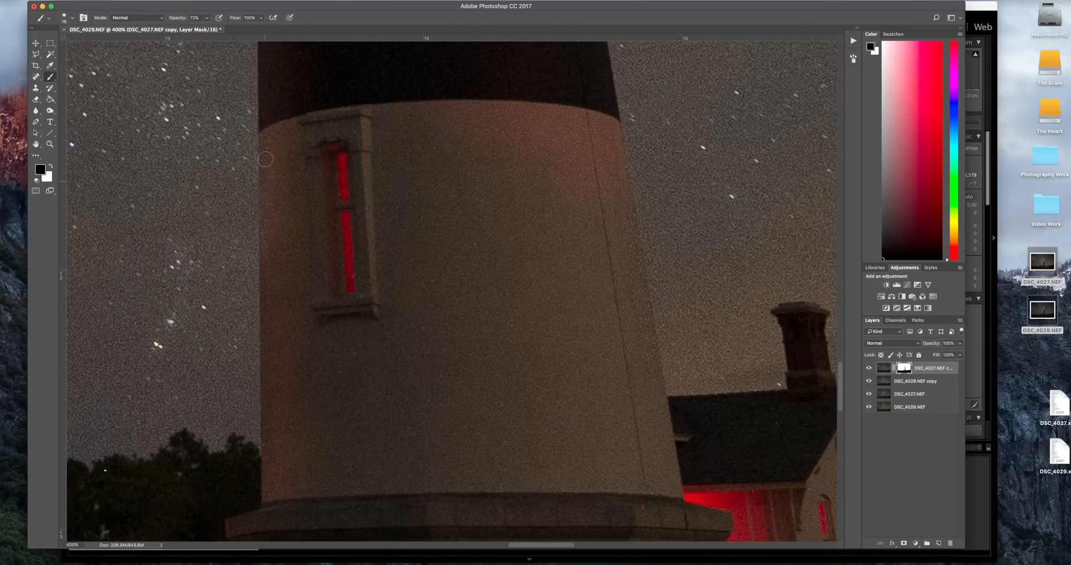
scroll(272, 255, down, 5)
scroll(272, 254, right, 9)
key(backslash)
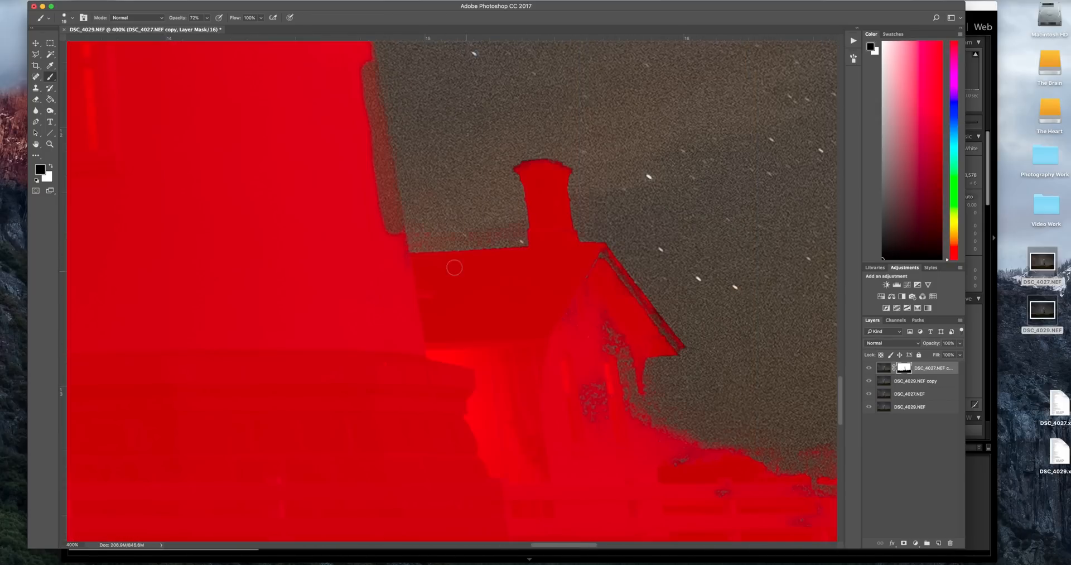
mouse_move(399, 226)
mouse_down()
mouse_move(364, 72)
mouse_move(366, 90)
mouse_up()
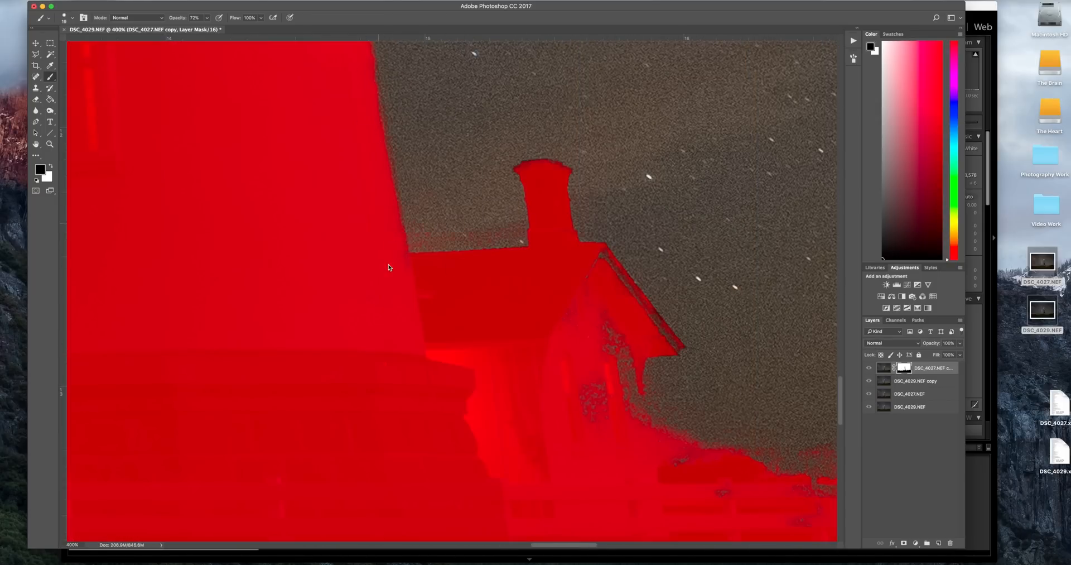
- Fill the mask gaps along the small building's sloping gable edge and clear the haze above its roof beside the chimney
scroll(389, 267, right, 5)
key(backslash)
key(backslash)
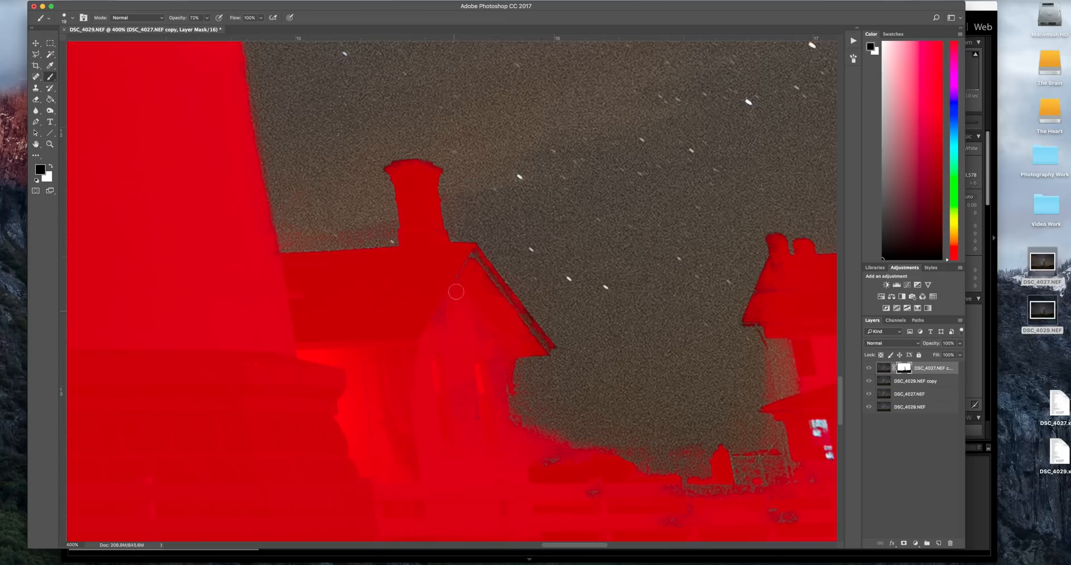
drag(491, 270, 544, 338)
key(x)
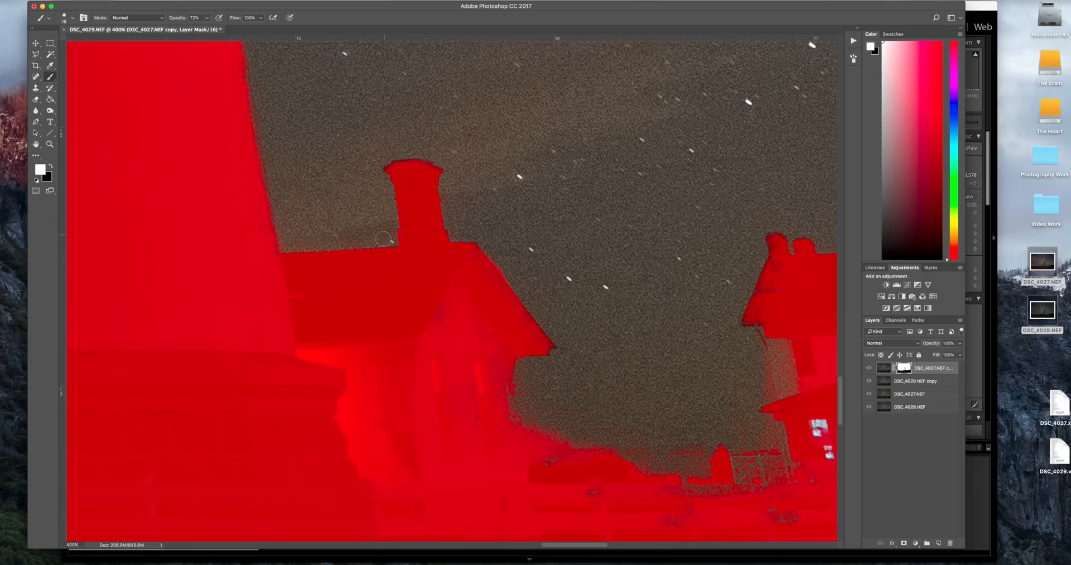
- Compare the small building with and without the mask overlay, and brush away the mask haze in the sky beside its gable wall
scroll(464, 350, down, 4)
key(x)
key(backslash)
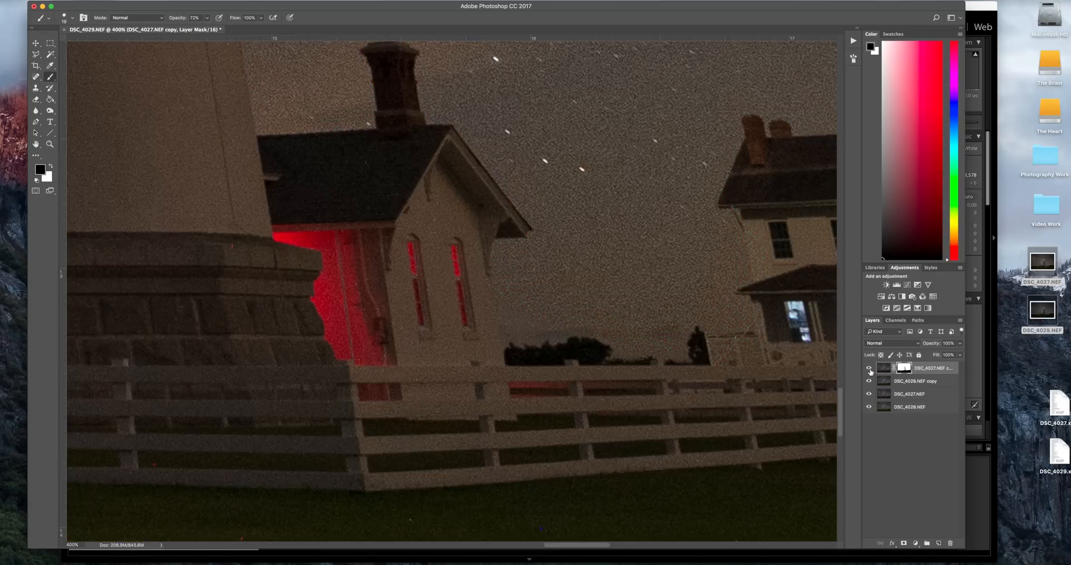
scroll(103, 182, right, 4)
click(51, 166)
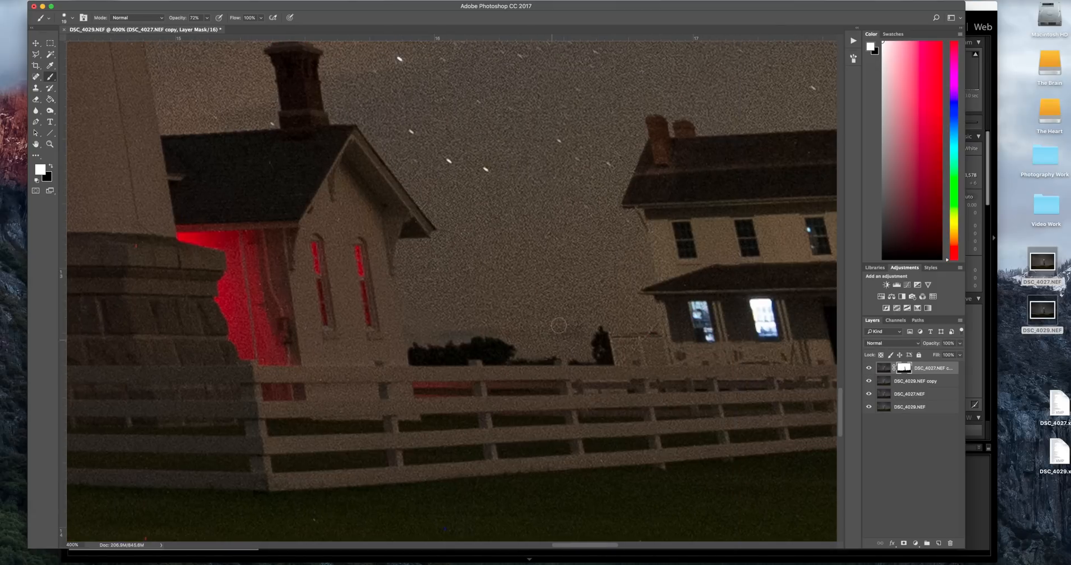
click(50, 166)
key(backslash)
click(51, 166)
drag(455, 307, 413, 282)
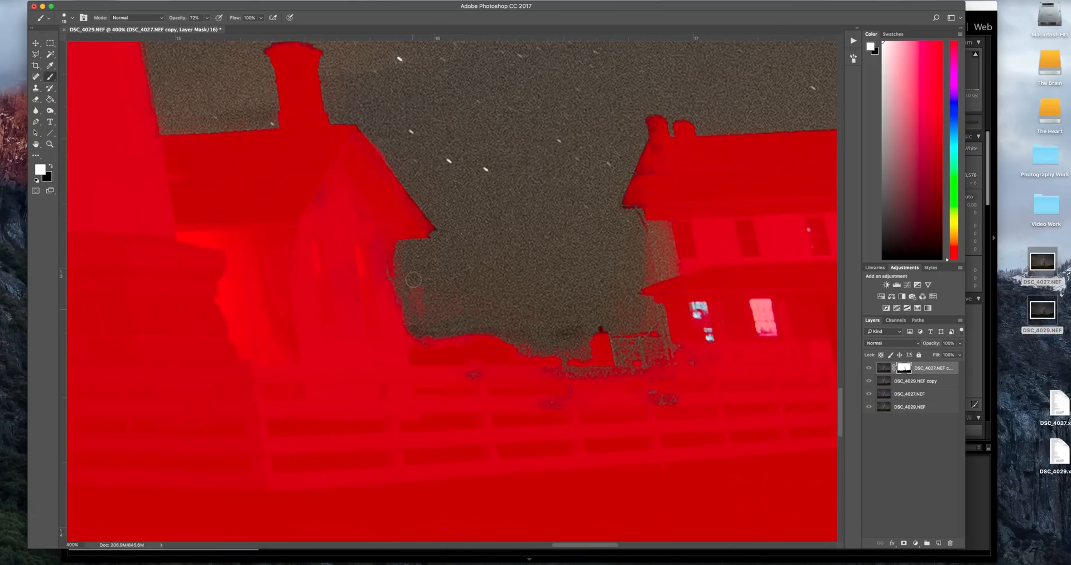
- Inspect the blend edges along the large house and the tree line beyond it, with and without the mask overlay
scroll(579, 319, right, 10)
key(backslash)
key(x)
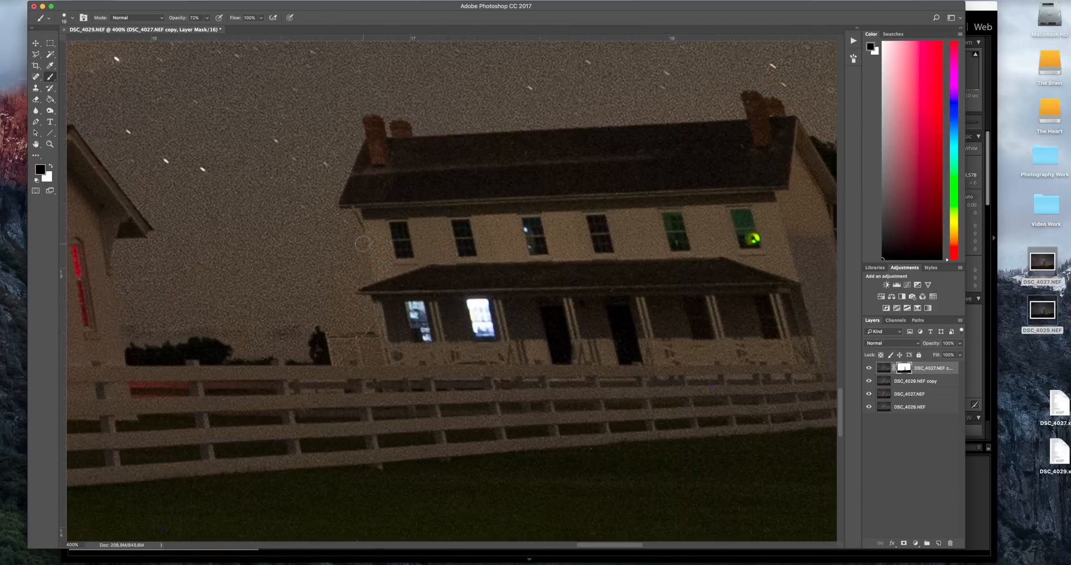
scroll(420, 233, right, 5)
scroll(627, 161, right, 20)
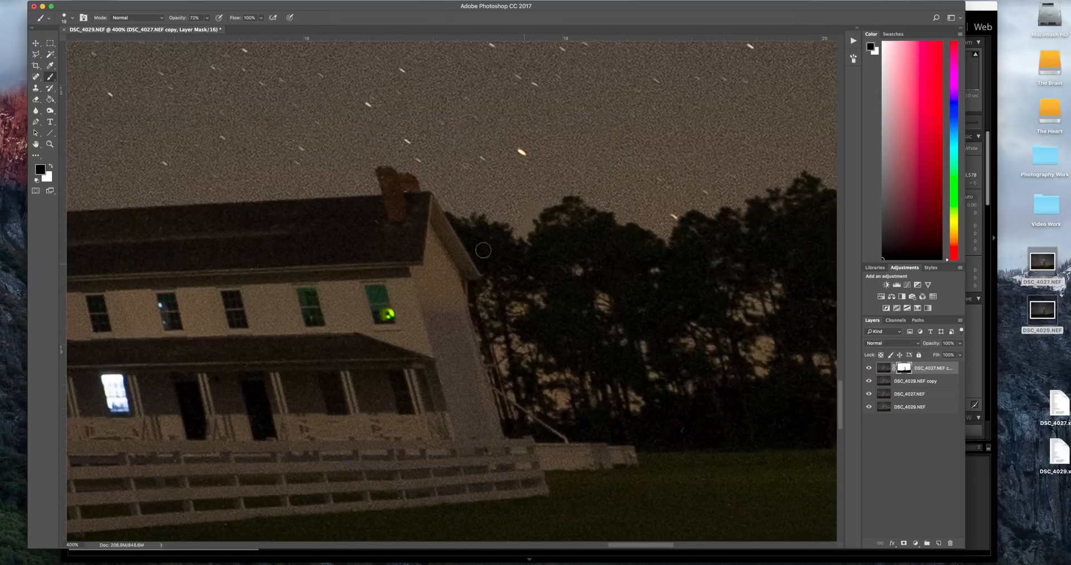
scroll(699, 292, up, 2)
scroll(698, 292, right, 8)
scroll(633, 203, right, 8)
key(backslash)
key(x)
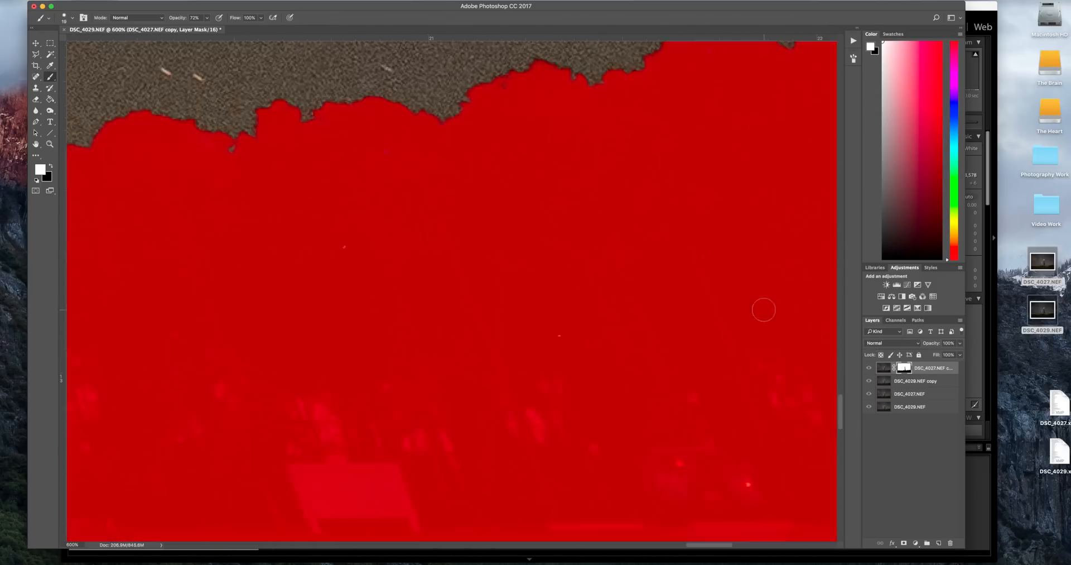
- Inspect the tree line and brush on the other side of the lighthouse, out to the red light, with and without the mask overlay
key(super+minus)
key(super+minus)
key(super+minus)
key(super+minus)
key(backslash)
key(x)
scroll(722, 200, left, 10)
scroll(722, 200, left, 15)
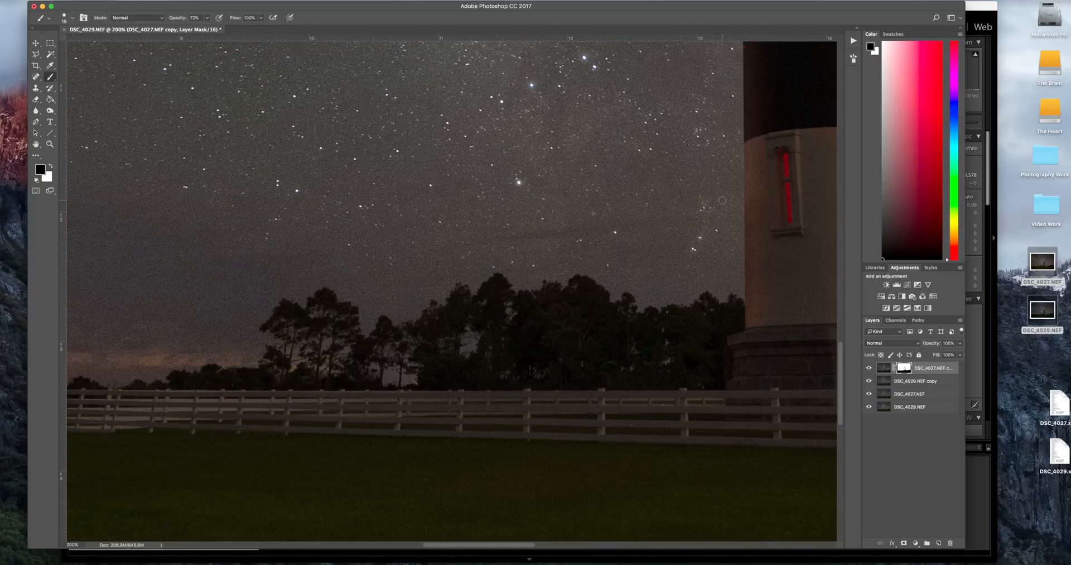
key(backslash)
key(x)
scroll(335, 367, left, 15)
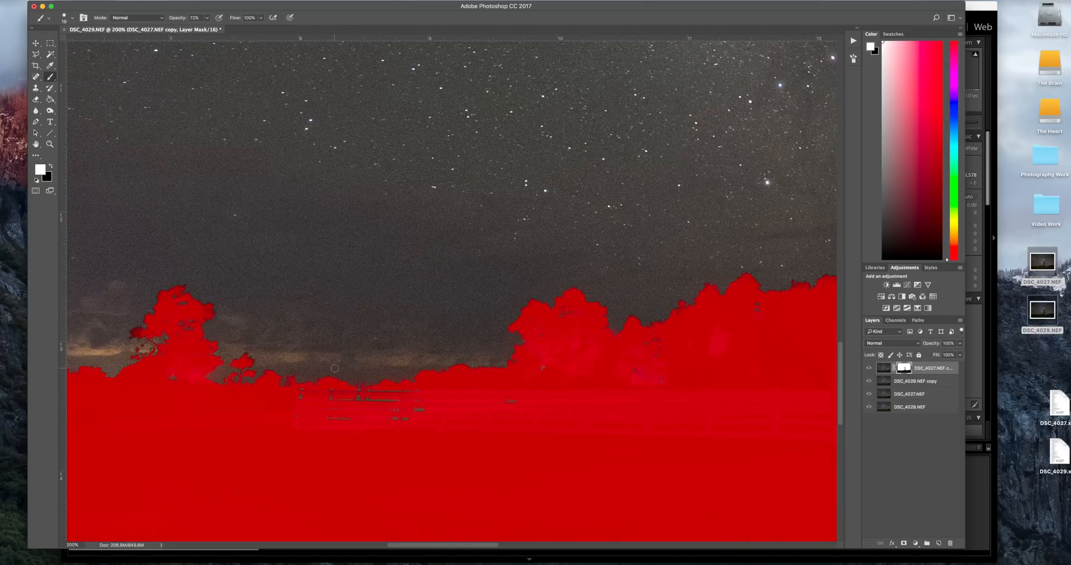
scroll(335, 368, left, 12)
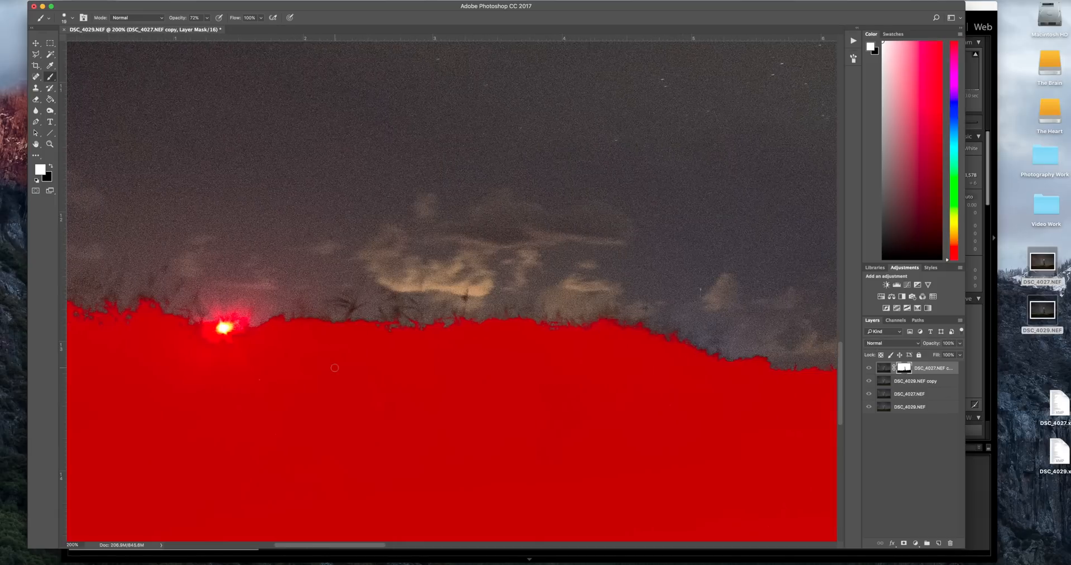
key(backslash)
key(x)
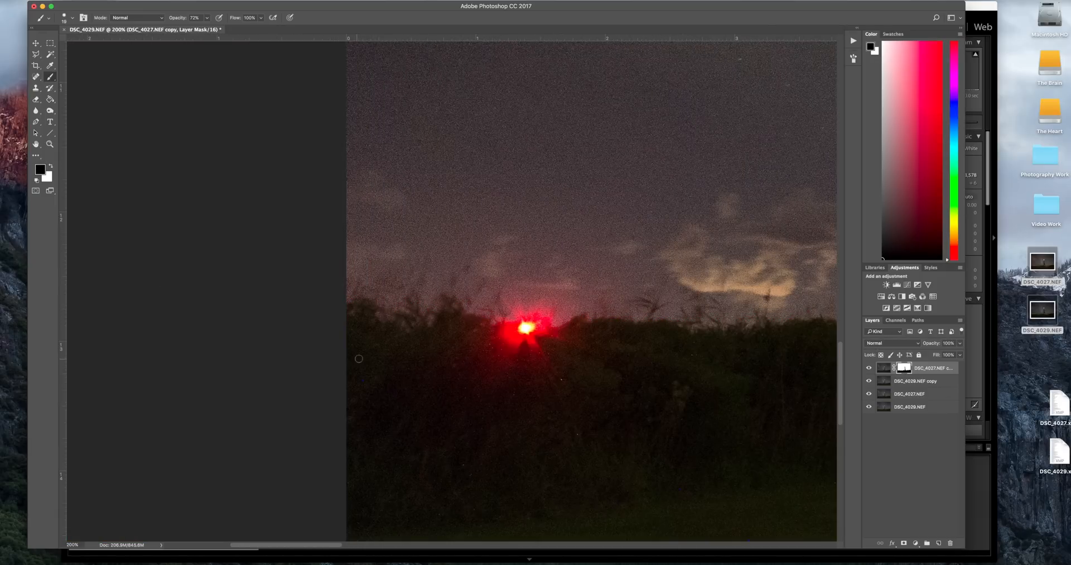
- Examine the blended result at 200% along the full lighthouse tower, the buildings and the horizon without the mask overlay
scroll(334, 367, right, 15)
scroll(359, 359, right, 18)
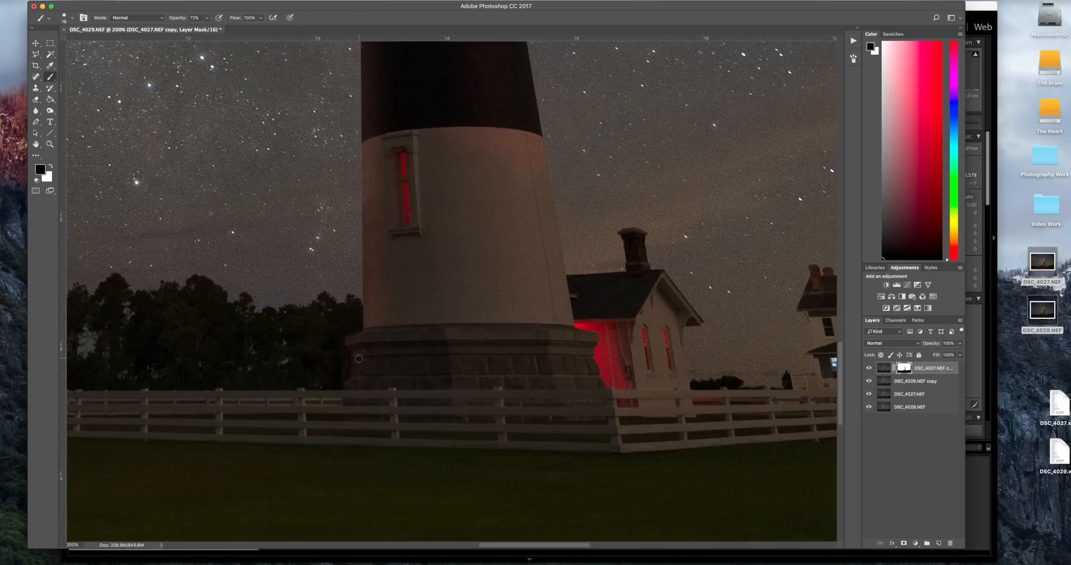
scroll(358, 359, right, 1)
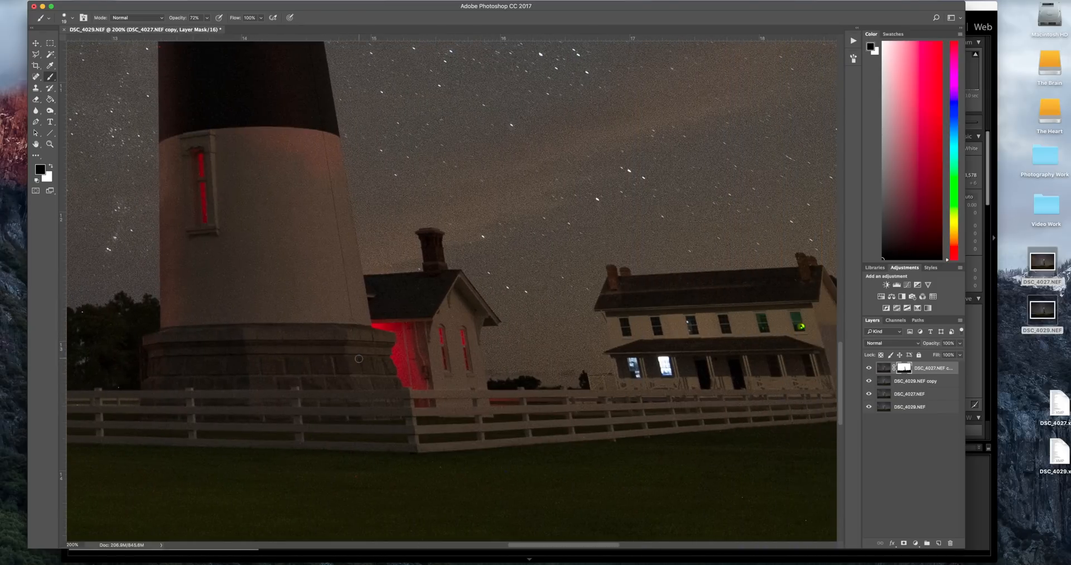
scroll(359, 359, up, 15)
scroll(359, 359, left, 6)
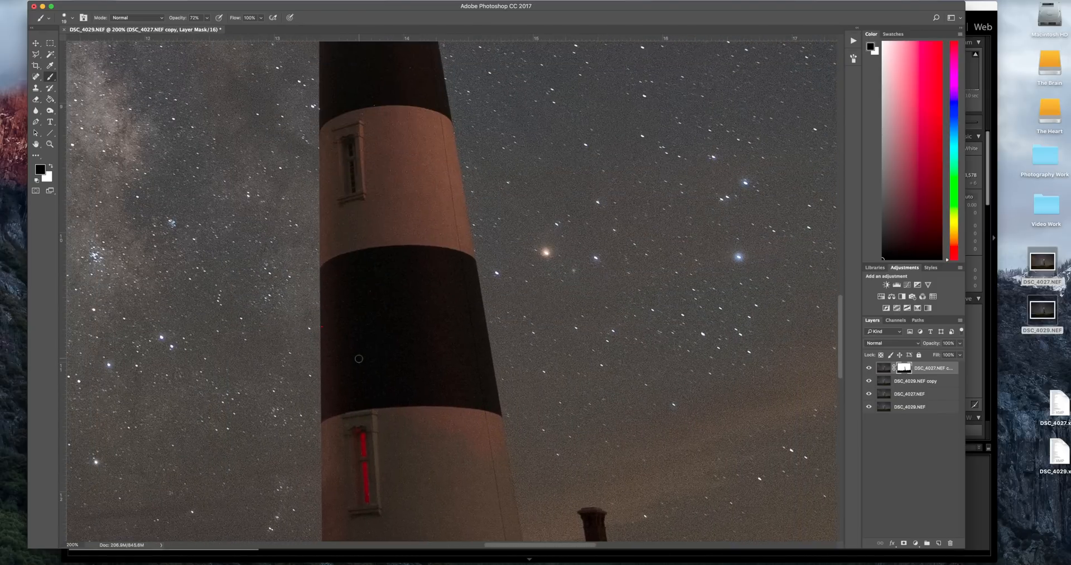
scroll(359, 358, up, 15)
scroll(359, 359, left, 5)
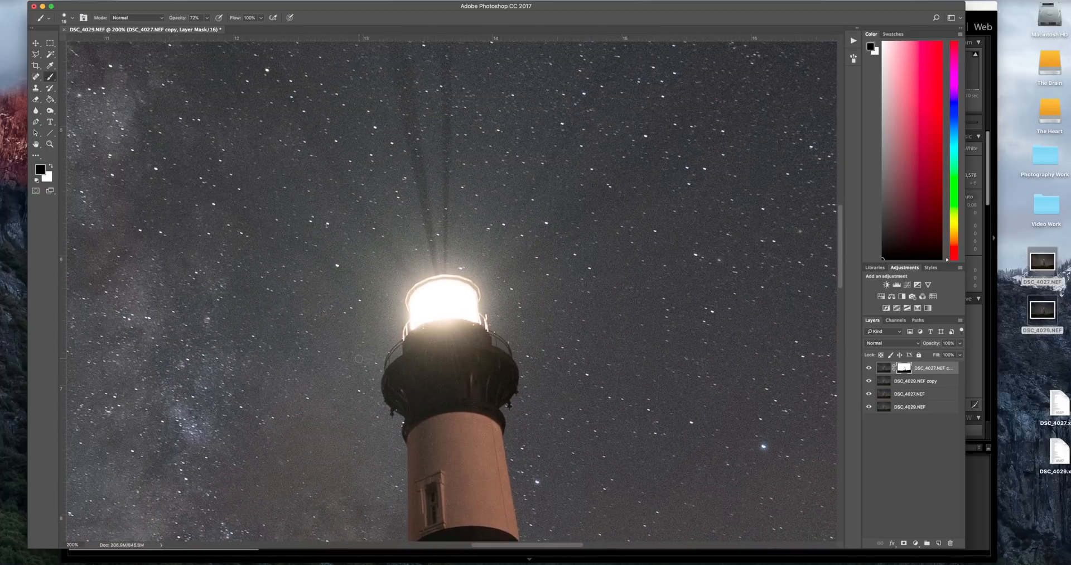
scroll(359, 359, left, 2)
scroll(359, 359, right, 5)
scroll(359, 358, down, 10)
scroll(359, 359, left, 1)
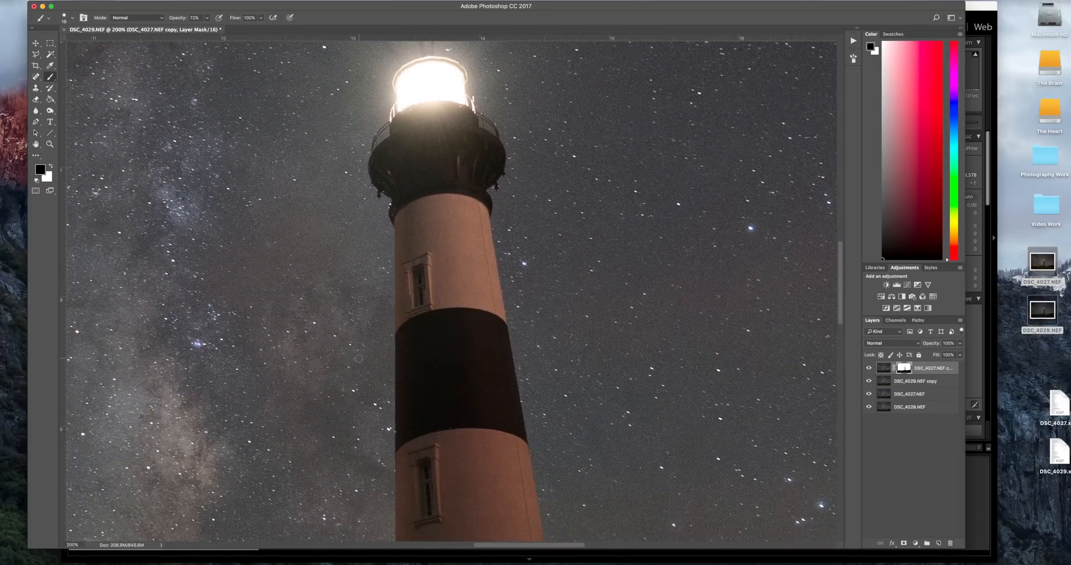
scroll(359, 359, down, 20)
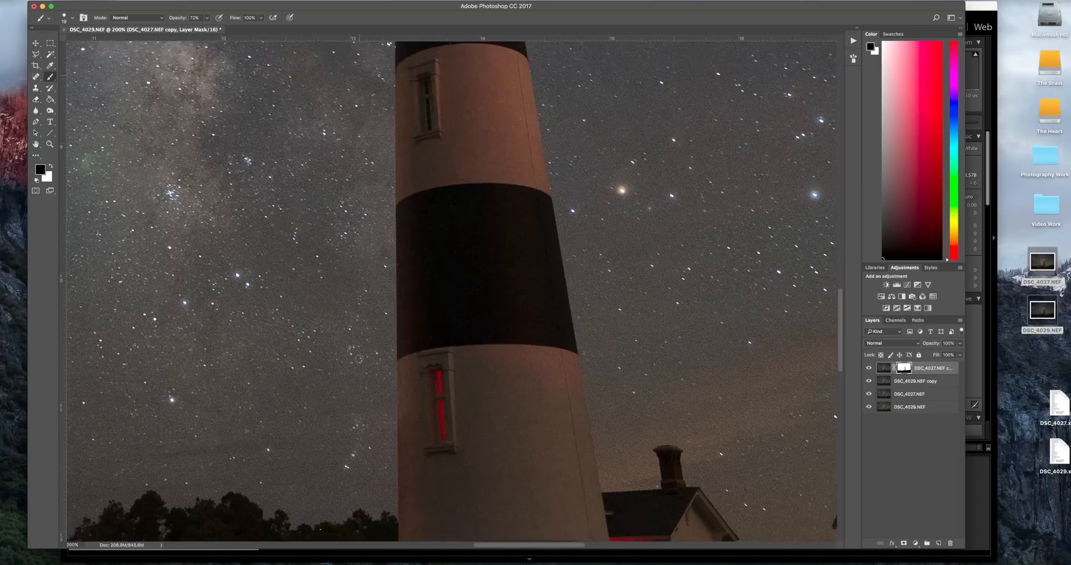
scroll(359, 359, left, 5)
scroll(358, 359, left, 4)
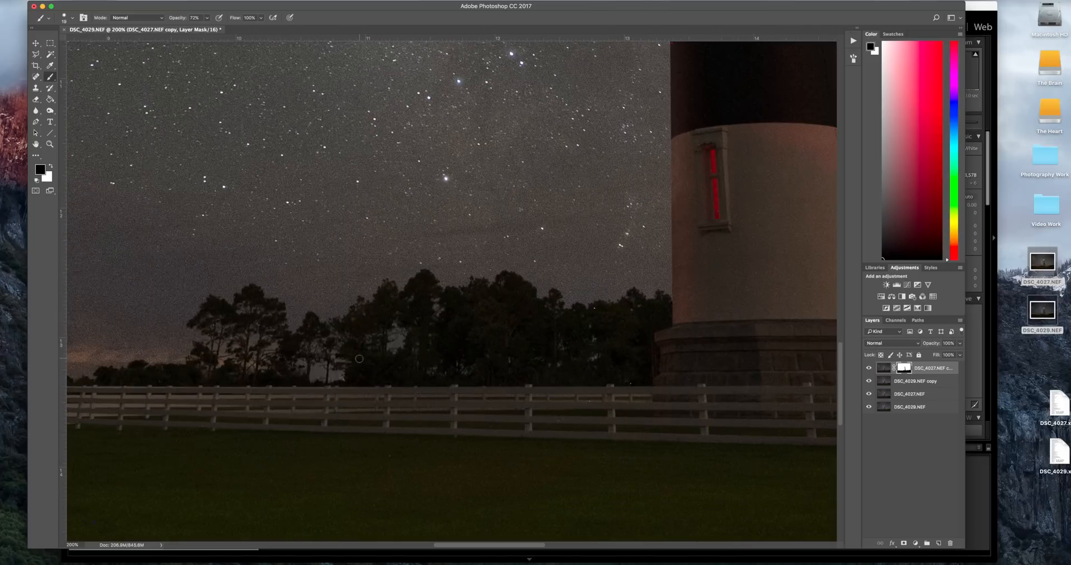
scroll(360, 358, right, 20)
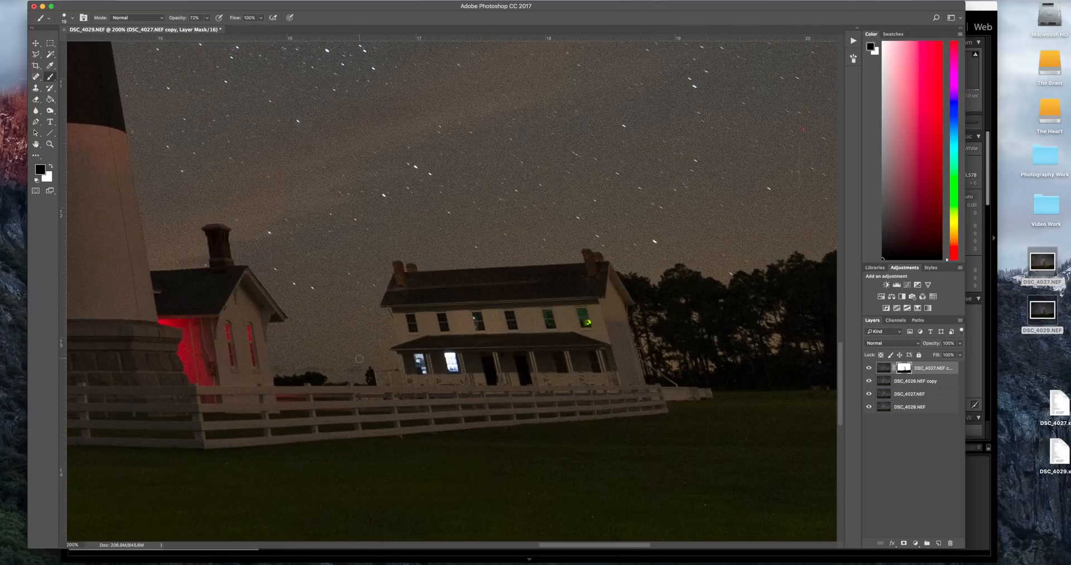
scroll(359, 358, right, 12)
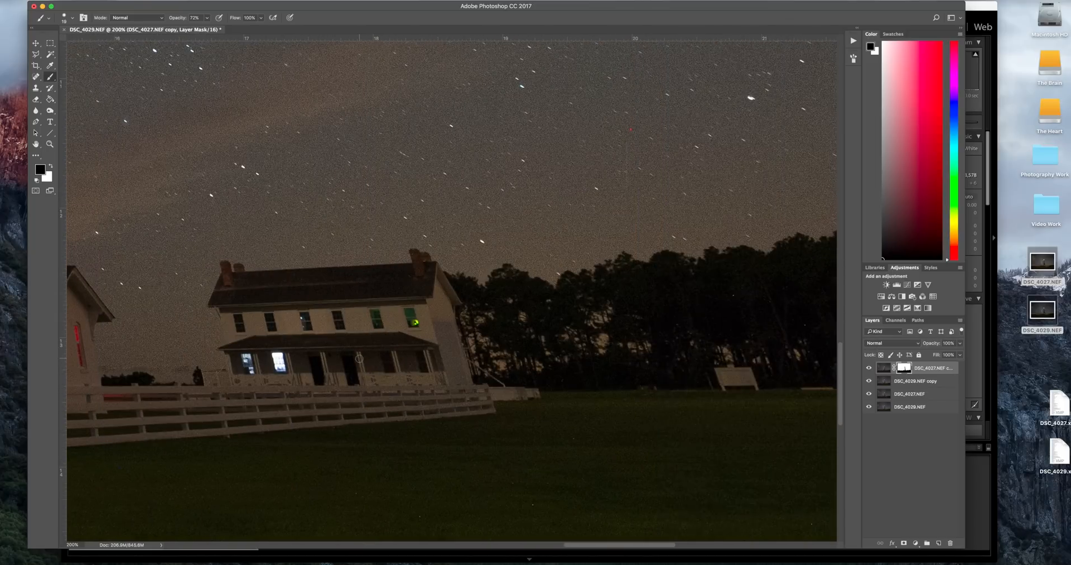
- Merge the masked DSC_4027.NEF copy layer down into the DSC_4029.NEF copy layer
key(super+minus)
key(super+minus)
key(super+minus)
key(super+minus)
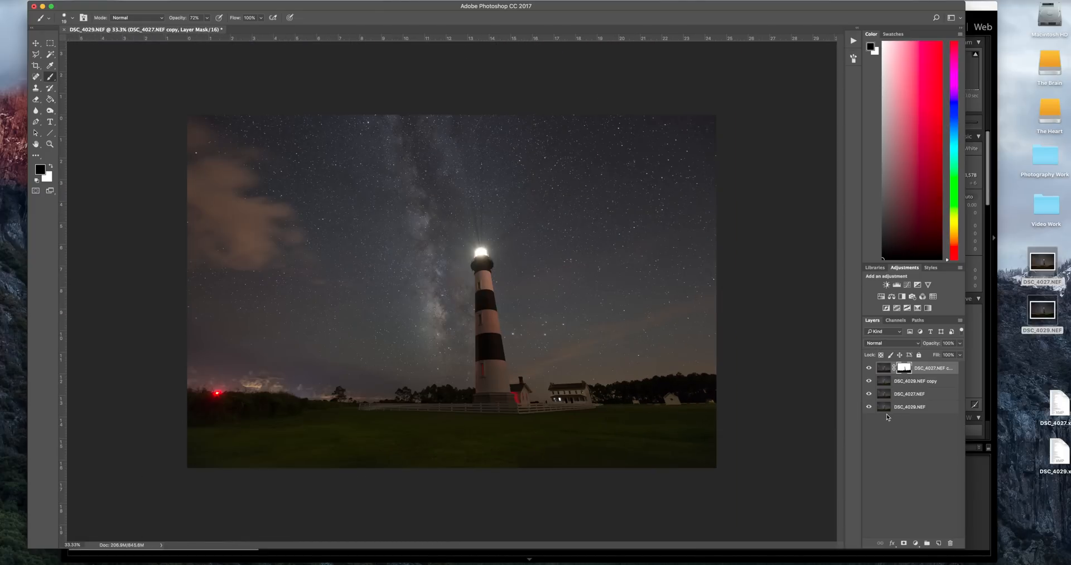
right_click(938, 370)
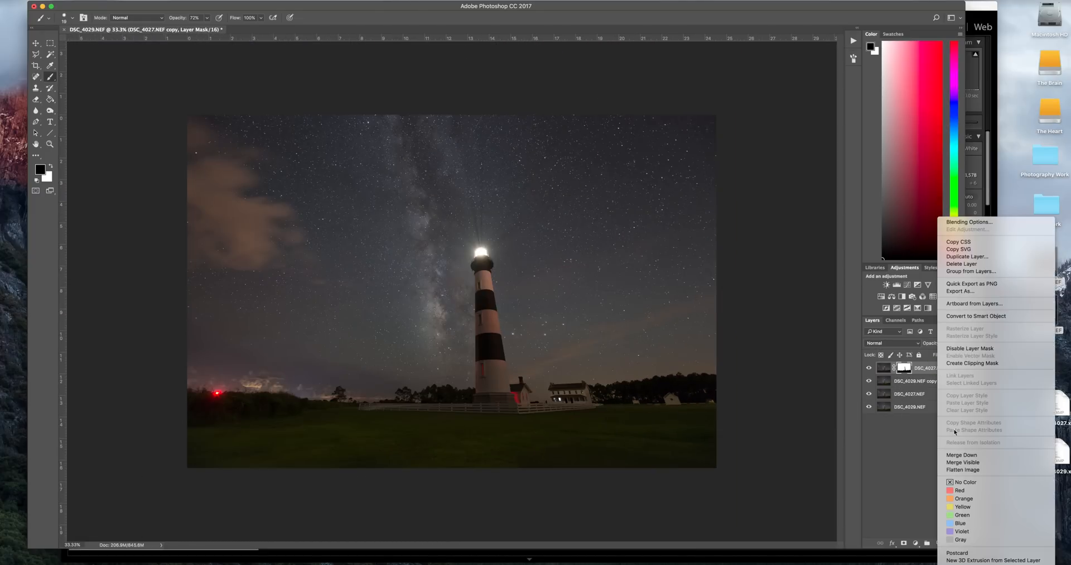
click(954, 455)
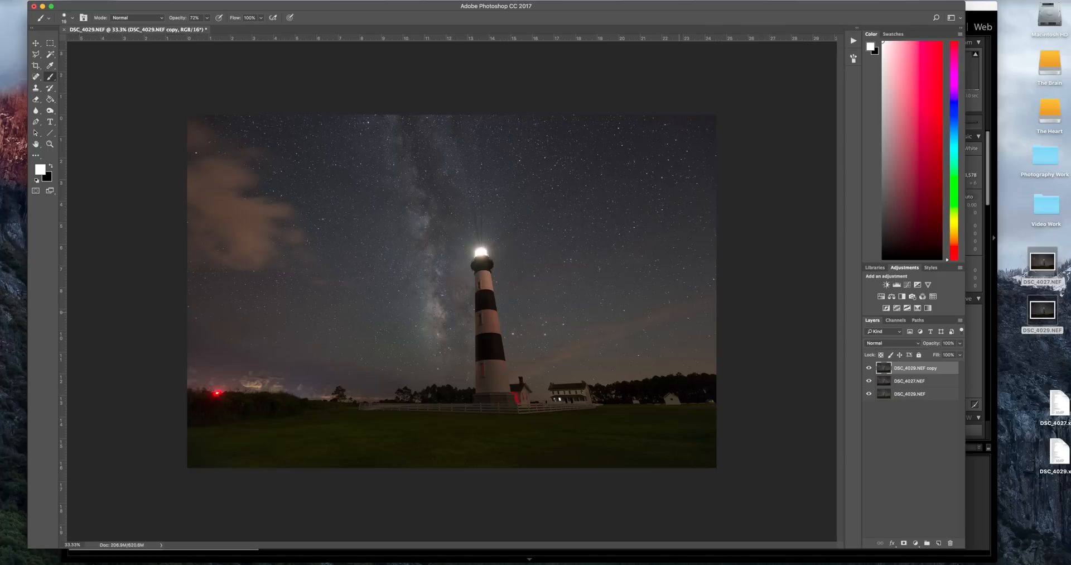
- Place a vertical guide beside the lighthouse tower and a horizontal guide along the fence line at its base
key(super+equal)
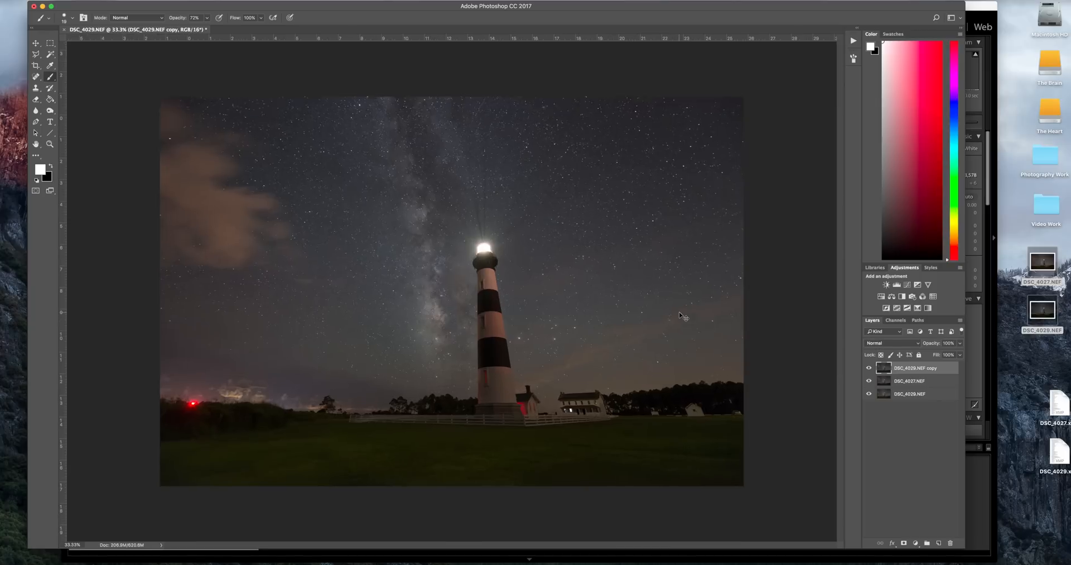
key(super+minus)
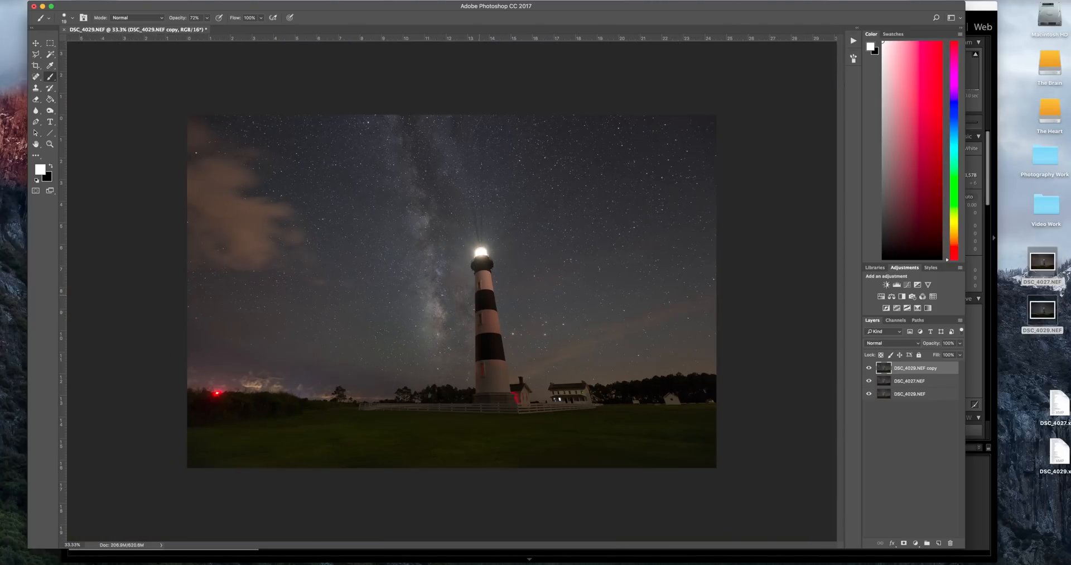
drag(62, 310, 496, 325)
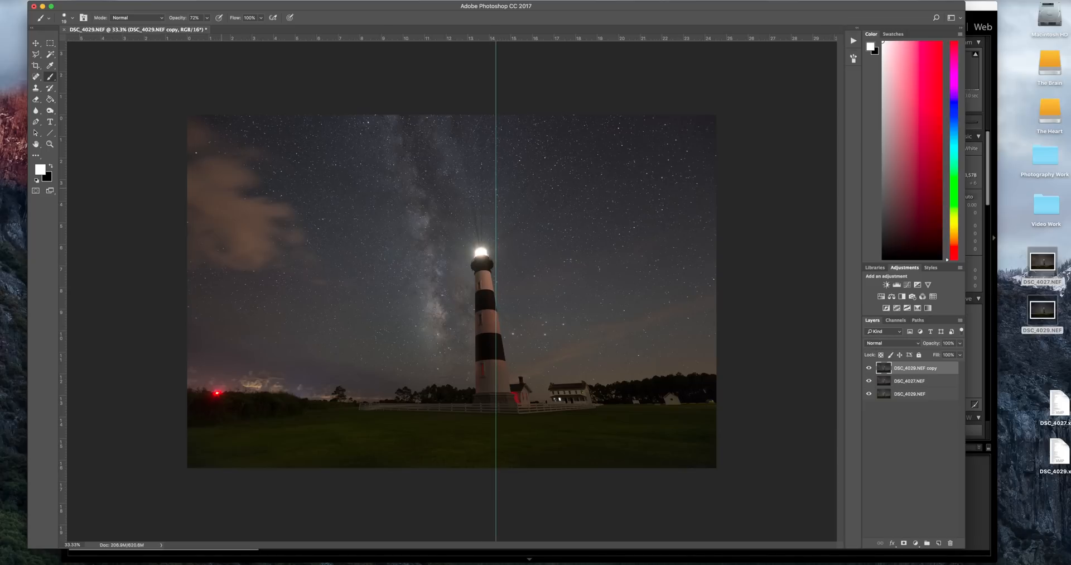
drag(370, 38, 450, 403)
click(36, 43)
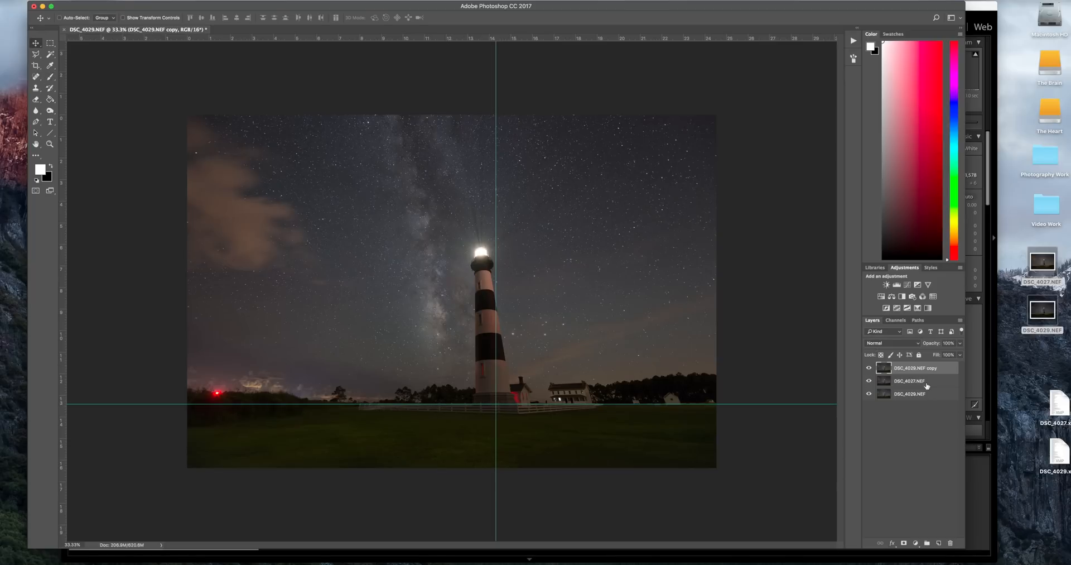
- Duplicate the merged layer and distort the copy by pulling its upper-right corner outward to about 107% width, straightening the tower against the guide
drag(927, 374, 942, 542)
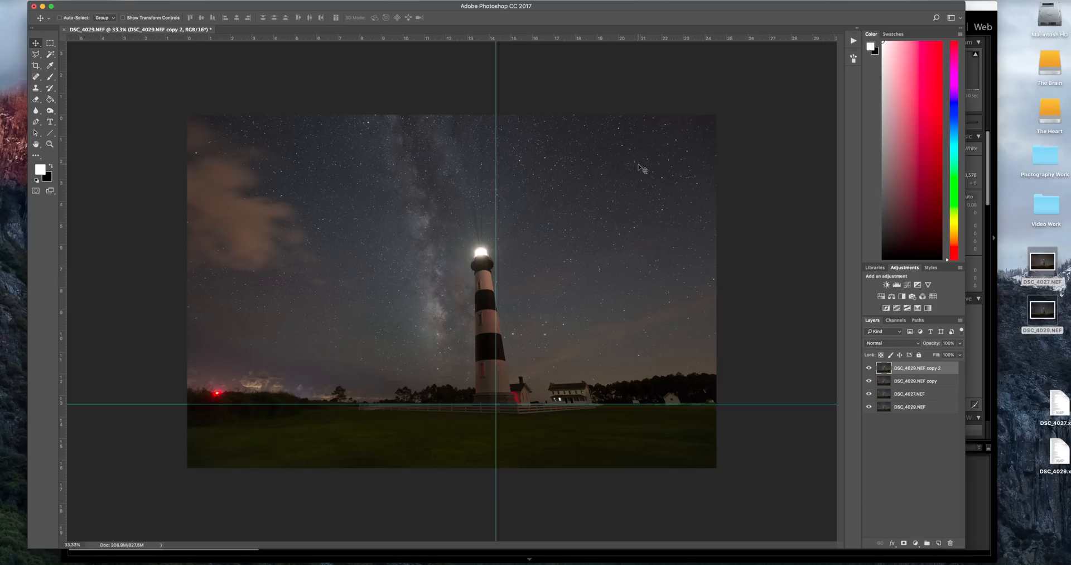
click(92, 2)
mouse_move(133, 189)
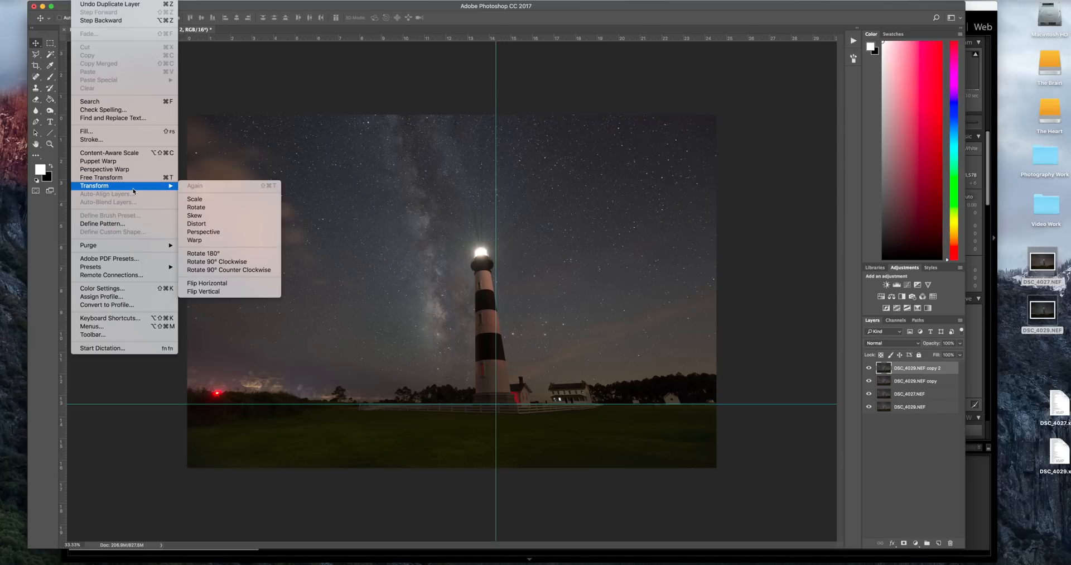
click(222, 224)
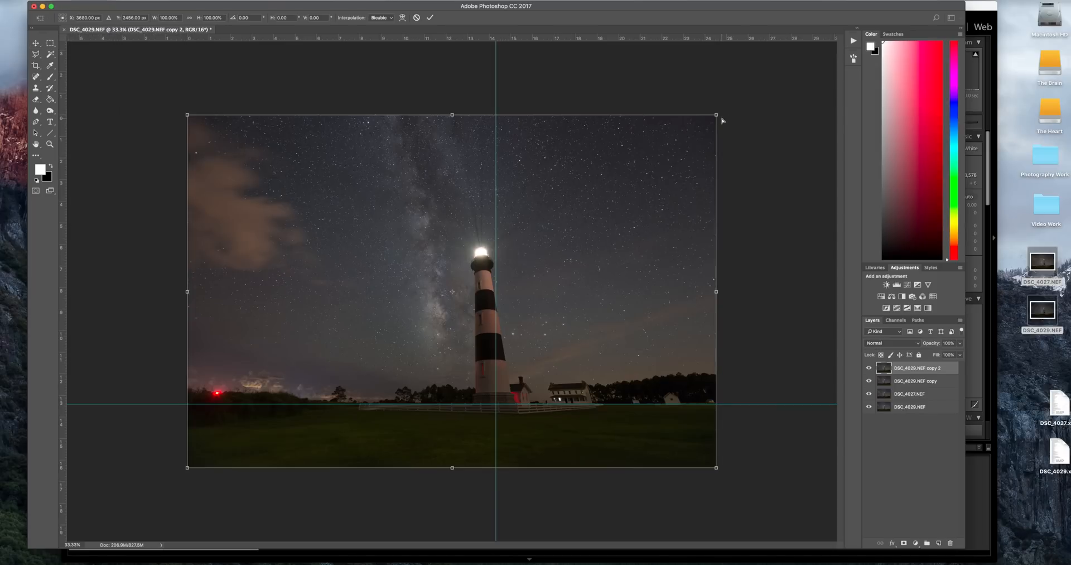
drag(716, 116, 754, 115)
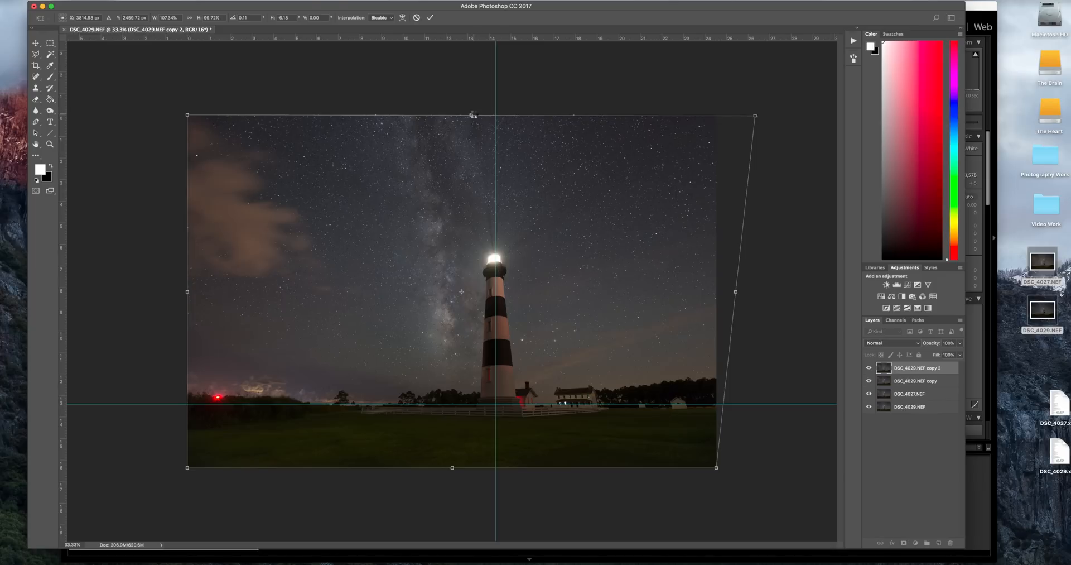
key(Return)
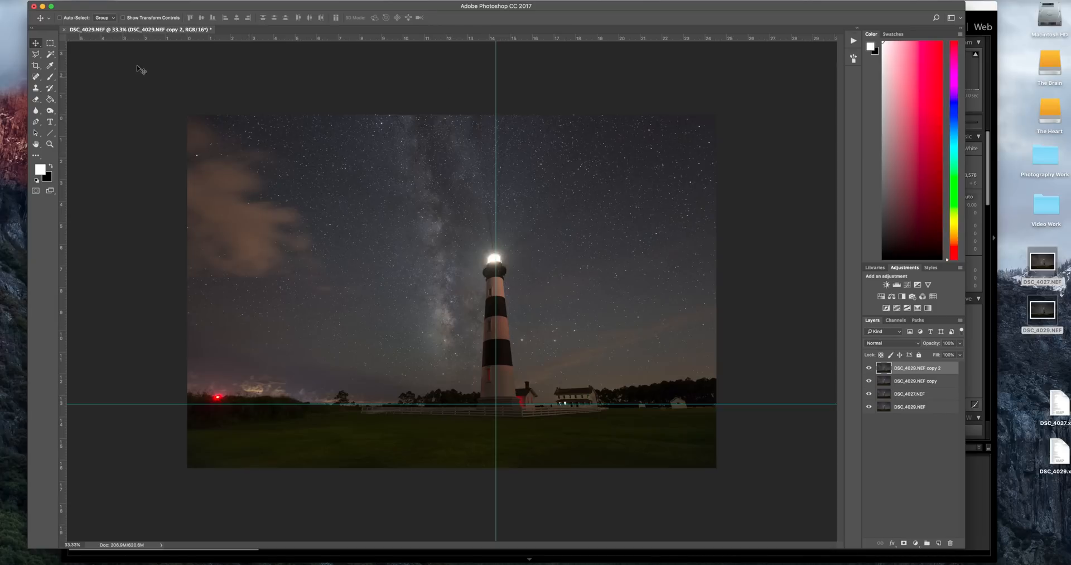
- Remove both guides from the canvas and duplicate the distorted DSC_4029.NEF copy 2 layer
drag(497, 56, 39, 64)
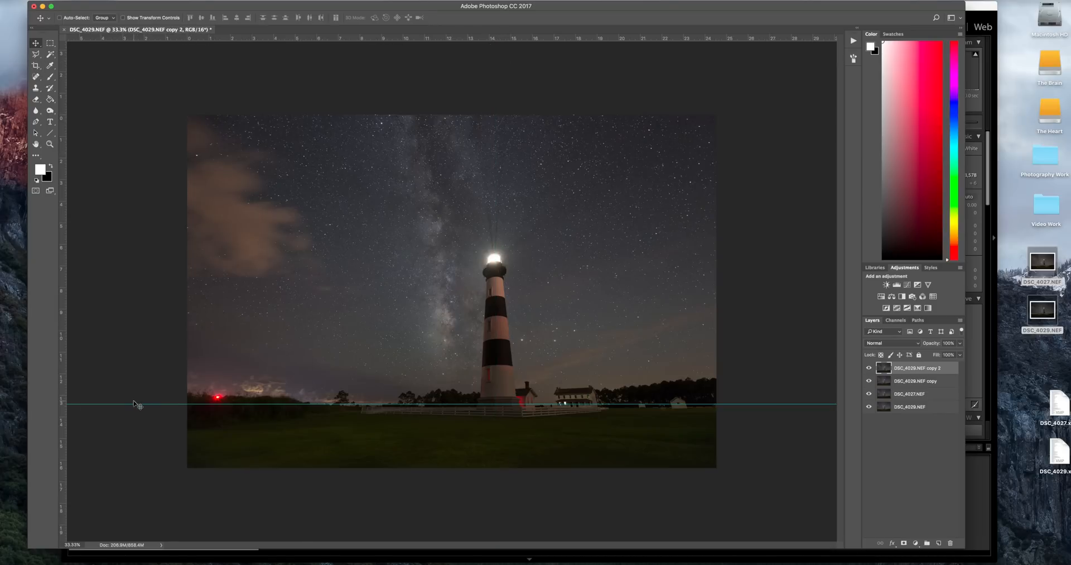
drag(134, 403, 169, 1)
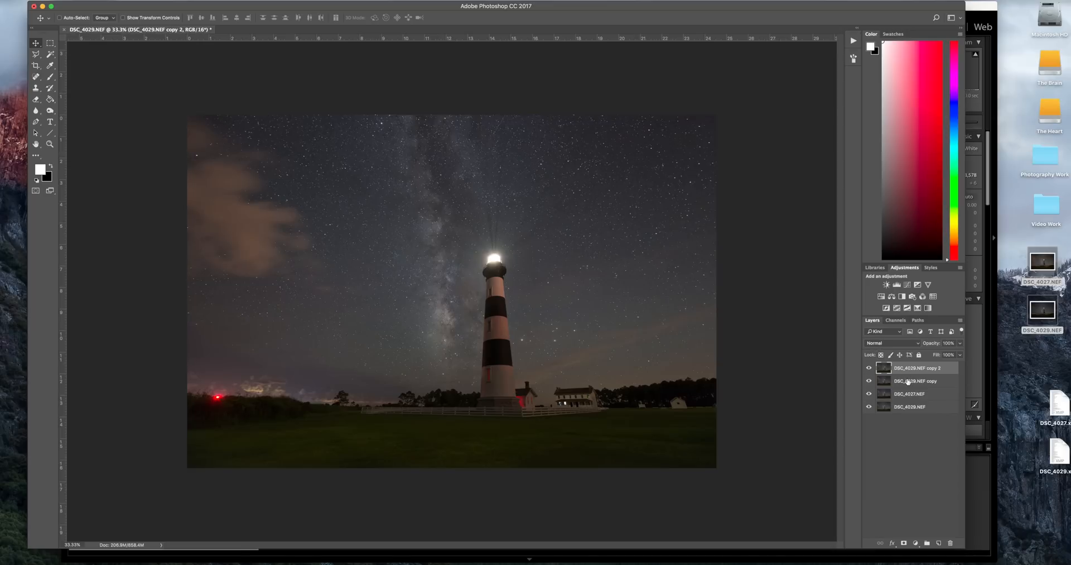
drag(915, 374, 939, 542)
key(super+equal)
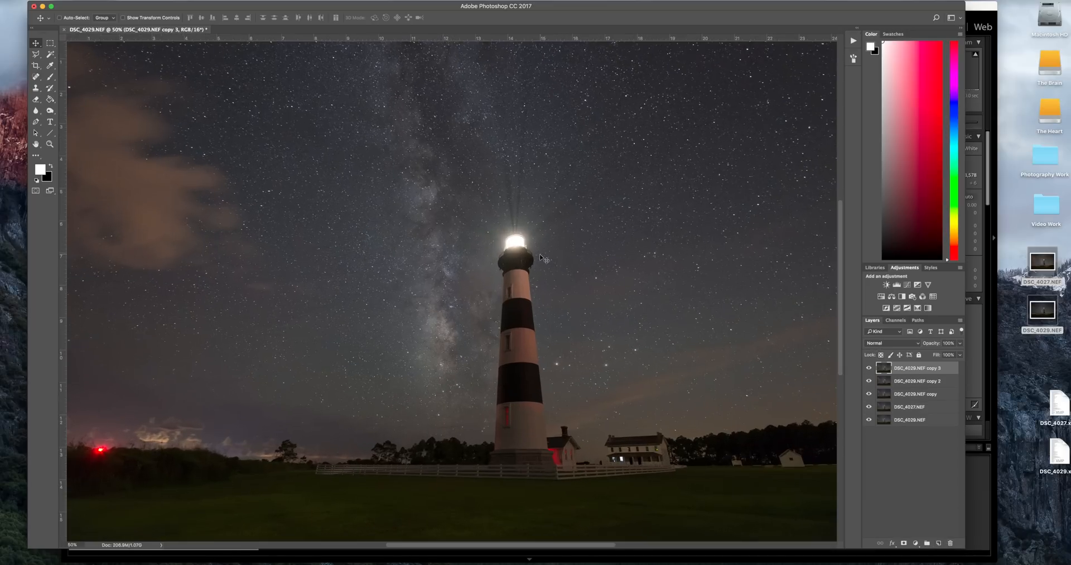
scroll(558, 270, down, 5)
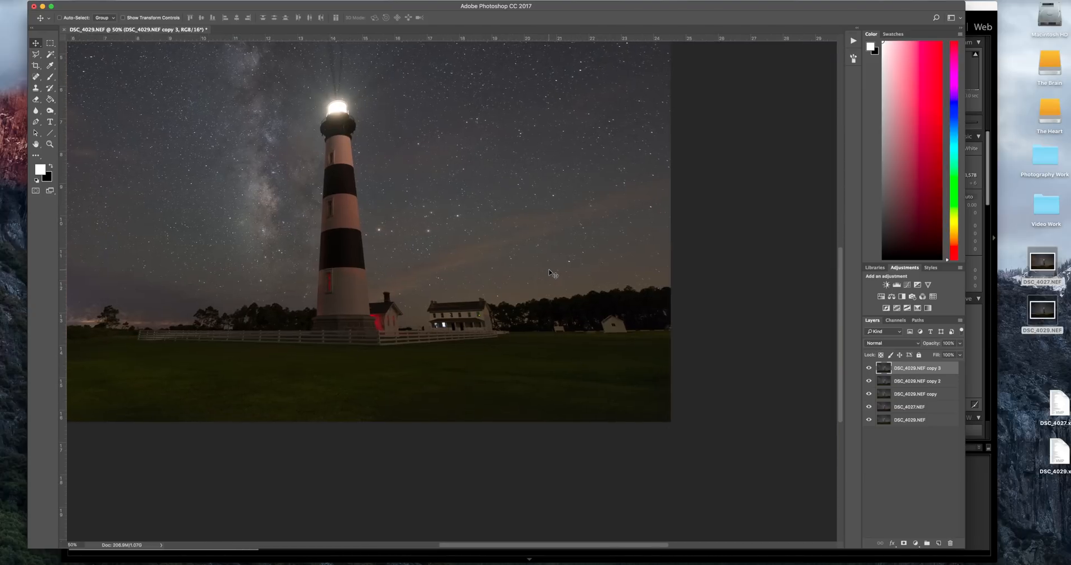
- Examine the fence line and the grass in front of the lighthouse and keeper's house up close for stray specks
scroll(551, 273, left, 2)
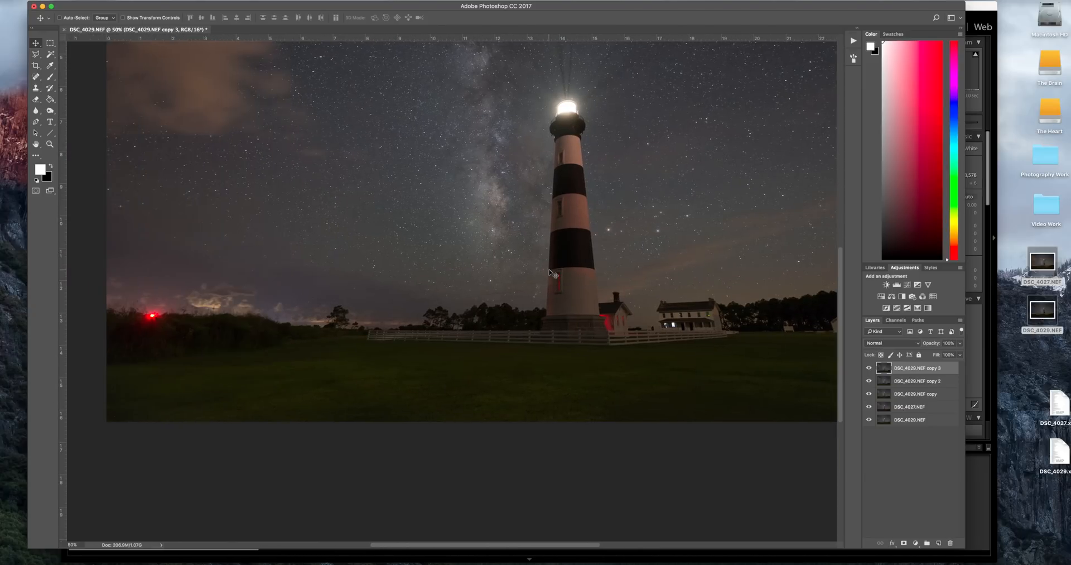
scroll(552, 274, right, 10)
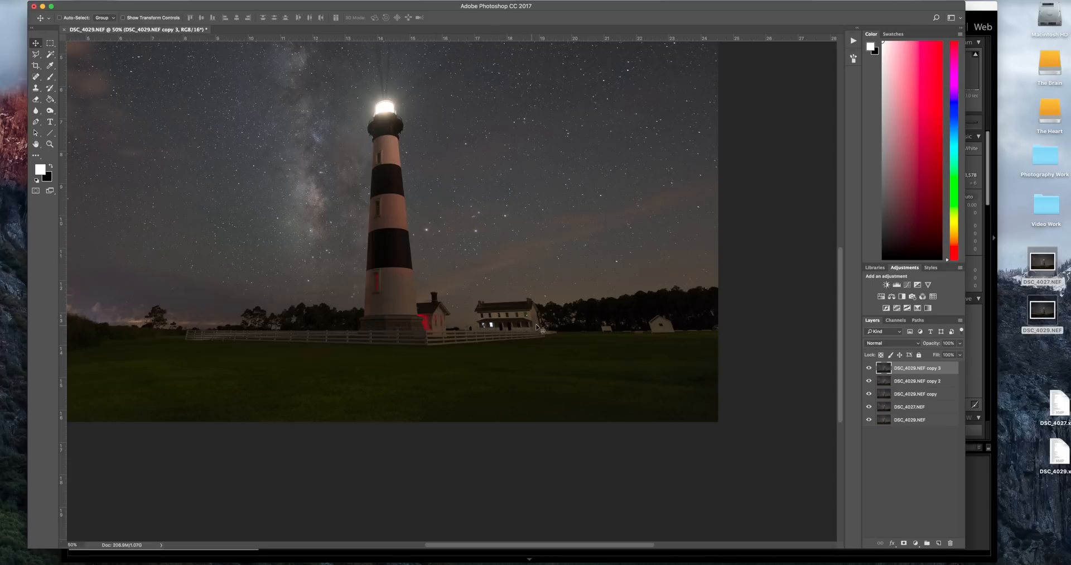
key(super)
key(super+plus)
key(super+plus)
key(super+plus)
key(super+plus)
scroll(534, 347, down, 8)
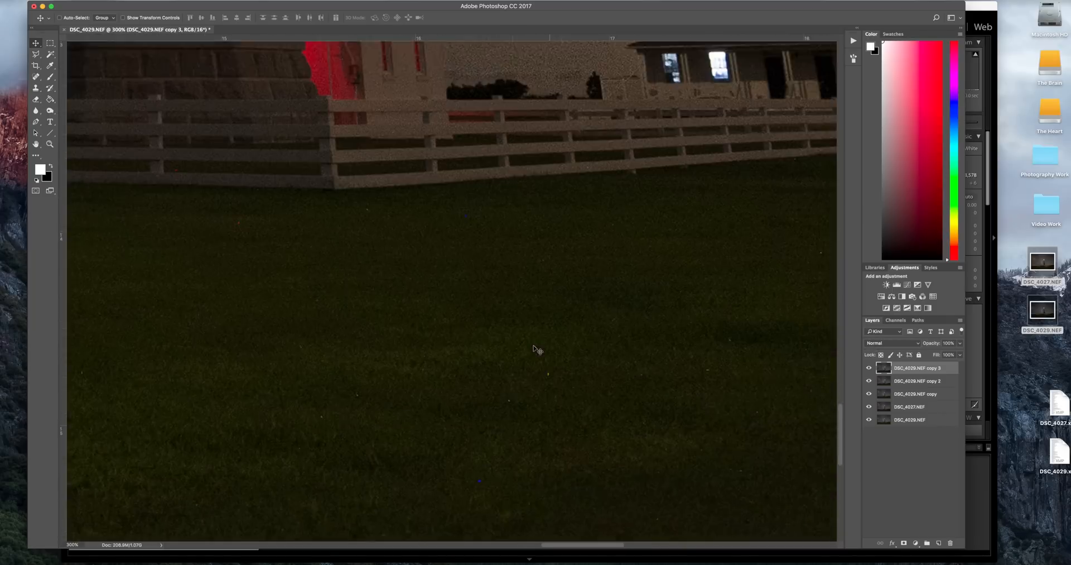
scroll(358, 318, up, 6)
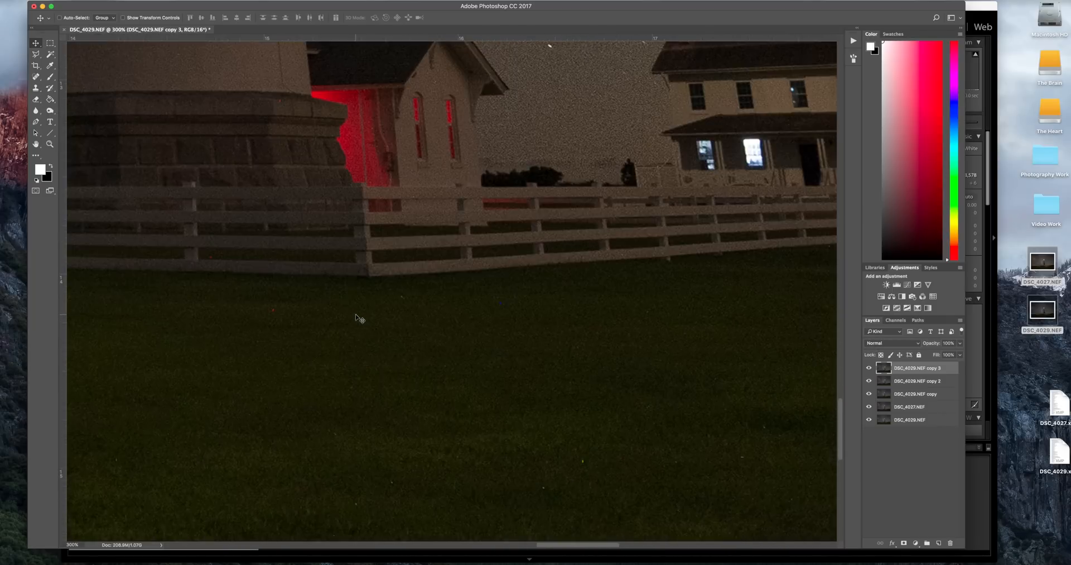
scroll(360, 315, down, 5)
scroll(369, 314, left, 2)
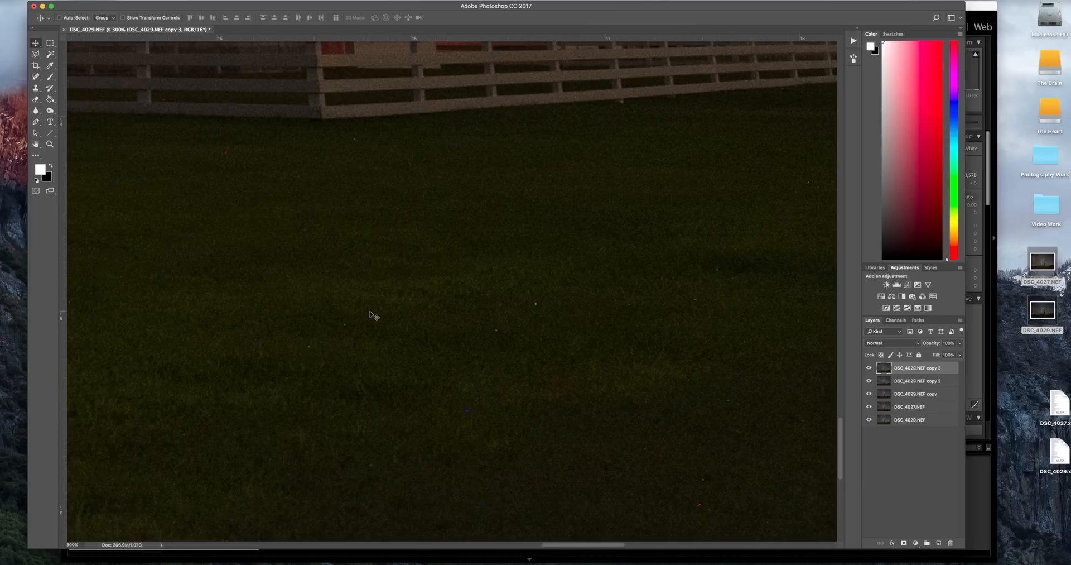
- Remove the coloured hot pixels and bright specks from the grass below the fence with the content-aware Spot Healing Brush
click(50, 112)
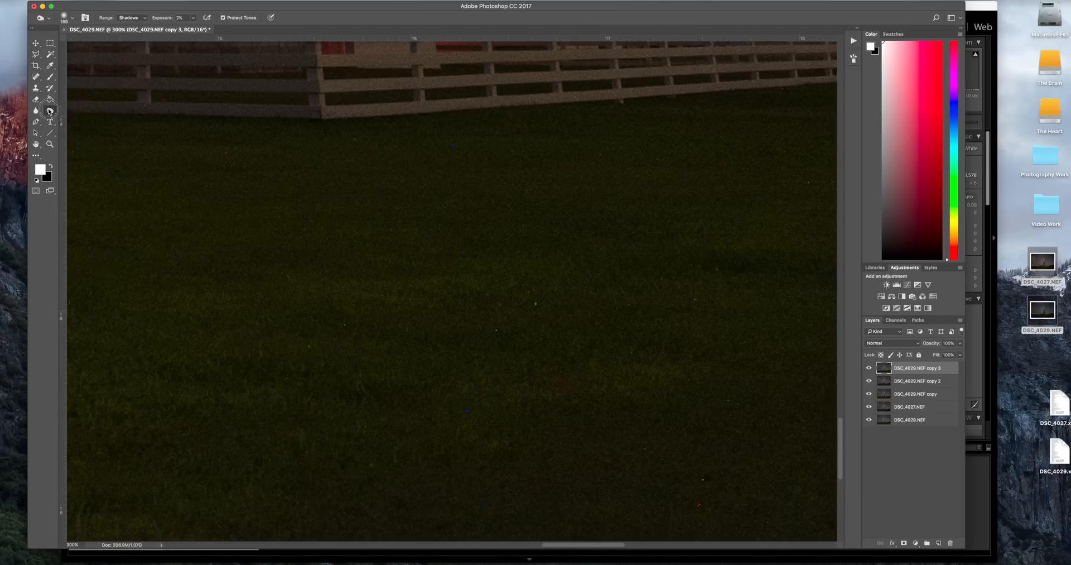
click(39, 114)
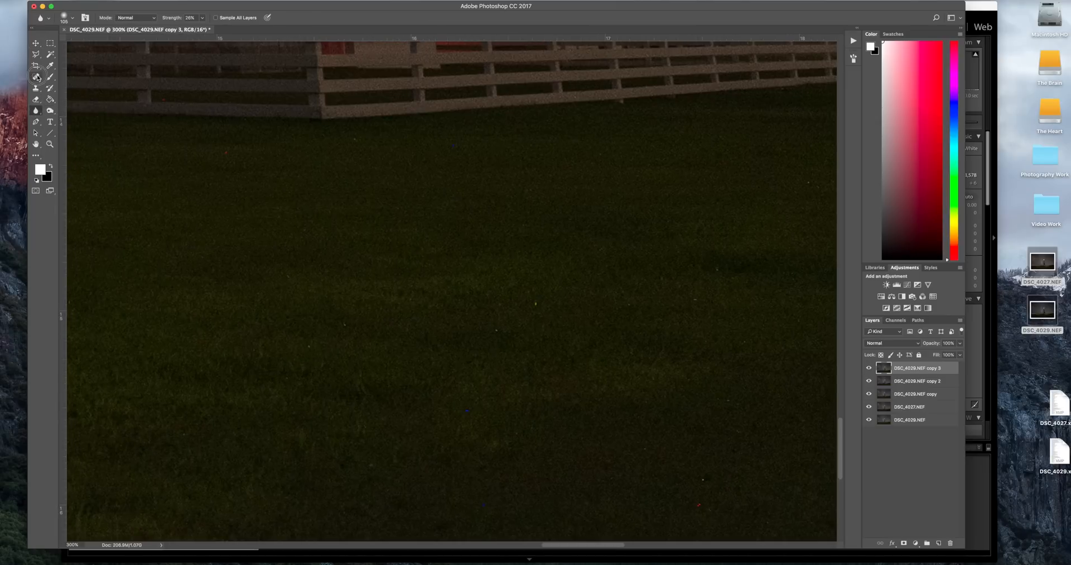
drag(35, 76, 66, 78)
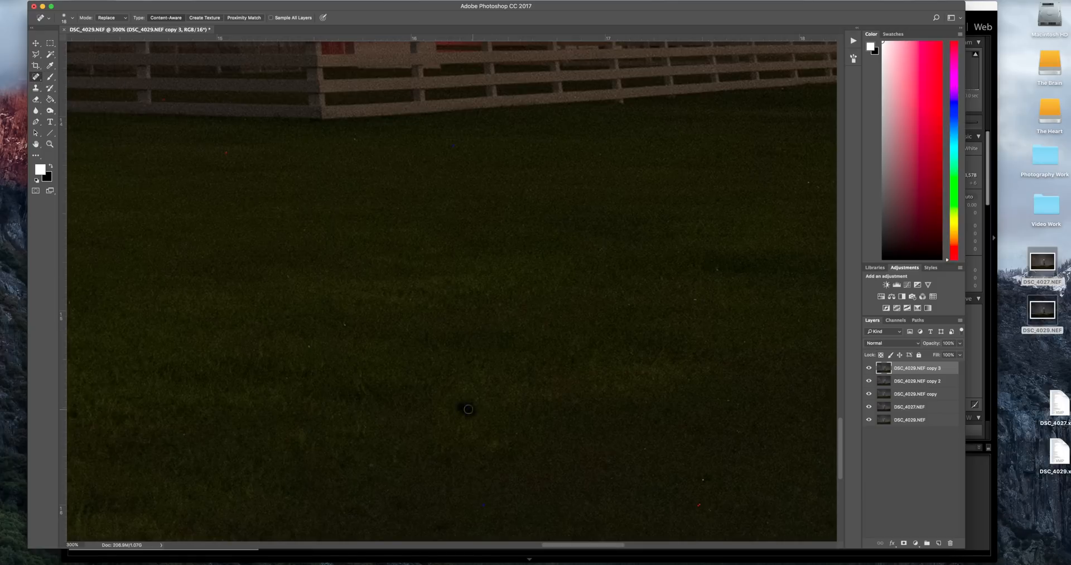
click(485, 503)
click(700, 481)
click(692, 518)
drag(692, 518, 698, 507)
click(695, 296)
drag(722, 271, 713, 266)
- Select a rectangle around the dark porch window between the doors and the rightmost window of the house, and copy it
scroll(640, 324, up, 8)
scroll(640, 323, right, 10)
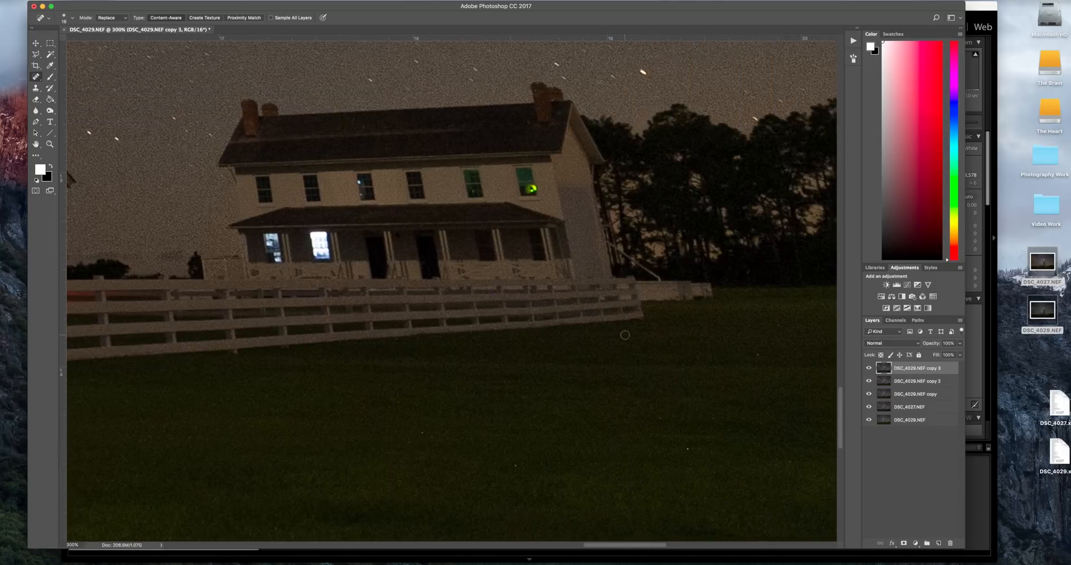
scroll(625, 334, down, 2)
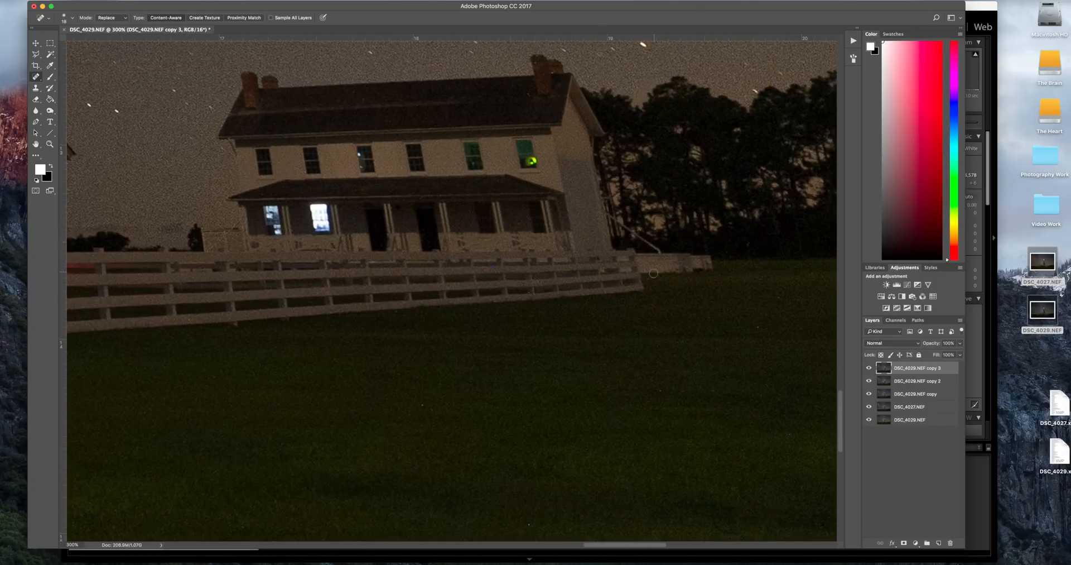
scroll(651, 274, up, 8)
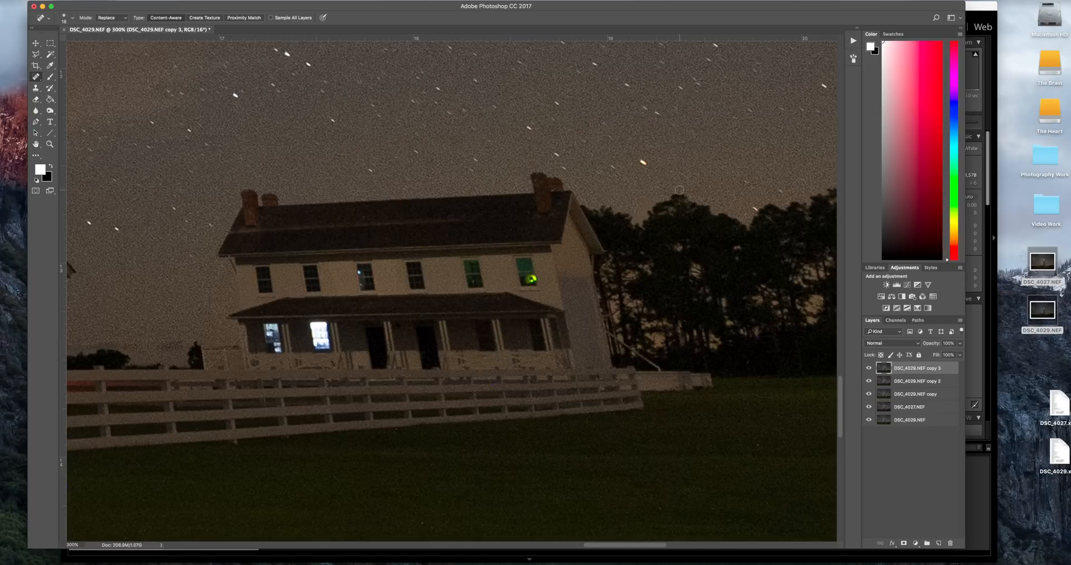
scroll(571, 289, up, 2)
scroll(571, 289, left, 1)
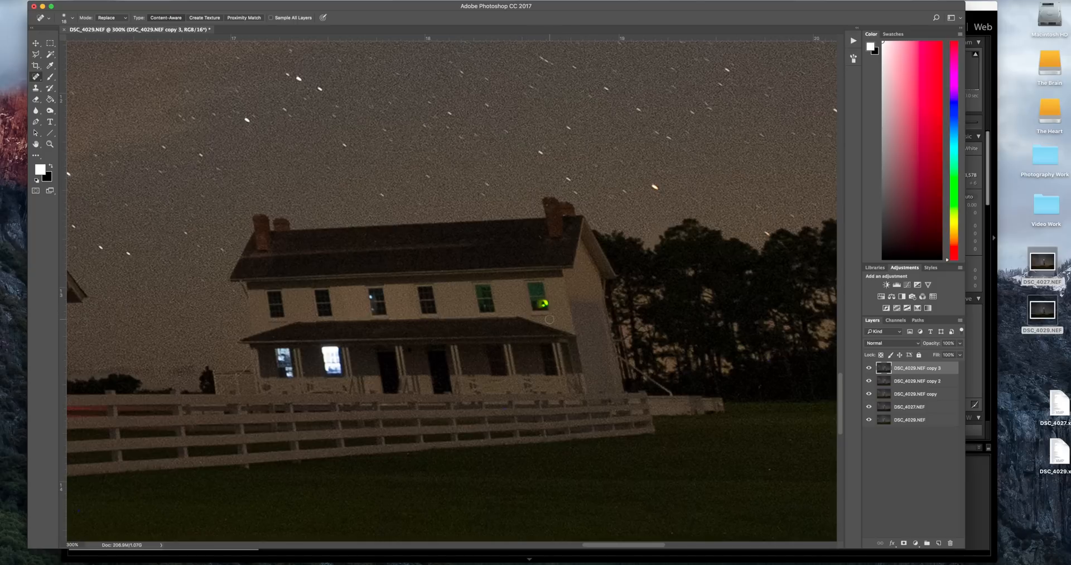
key(super+equal)
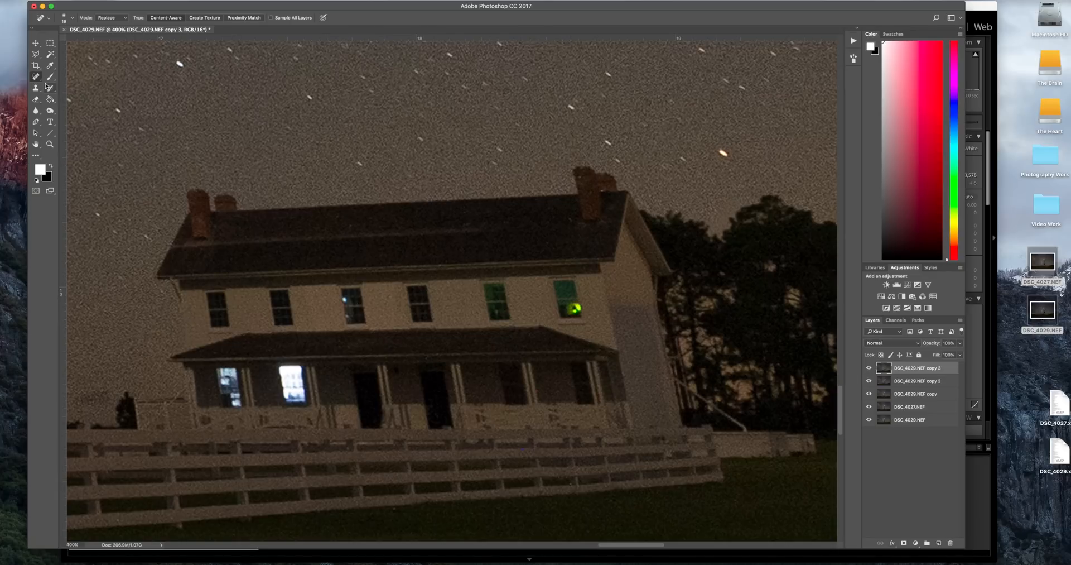
click(50, 43)
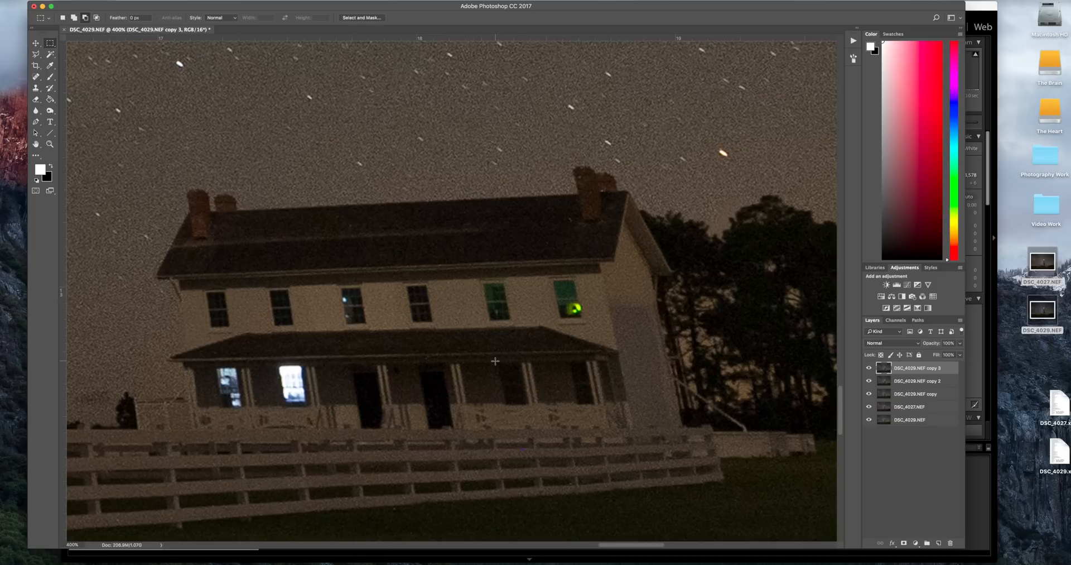
drag(493, 359, 539, 410)
click(82, 1)
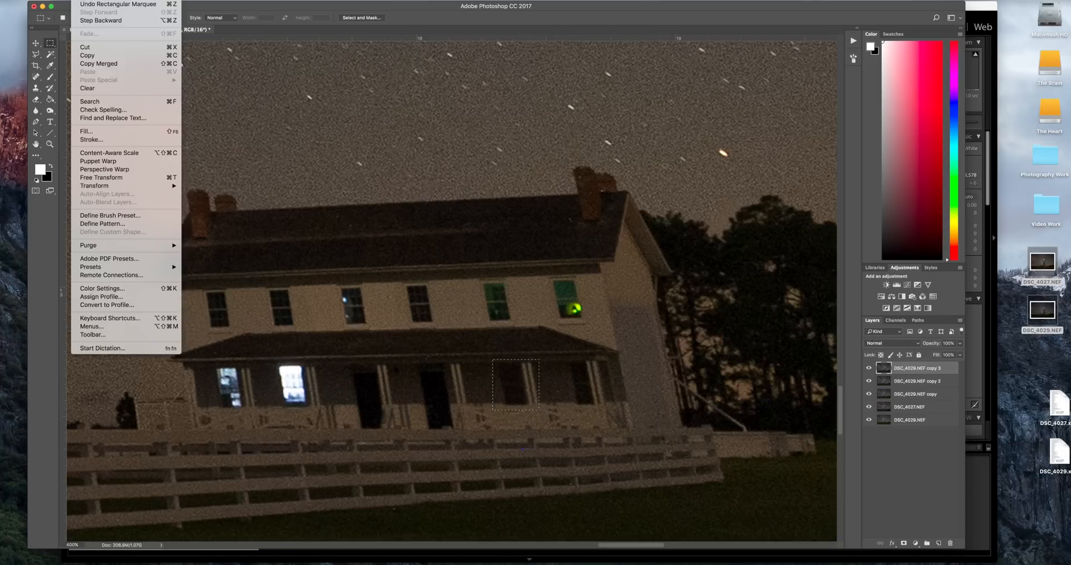
click(99, 55)
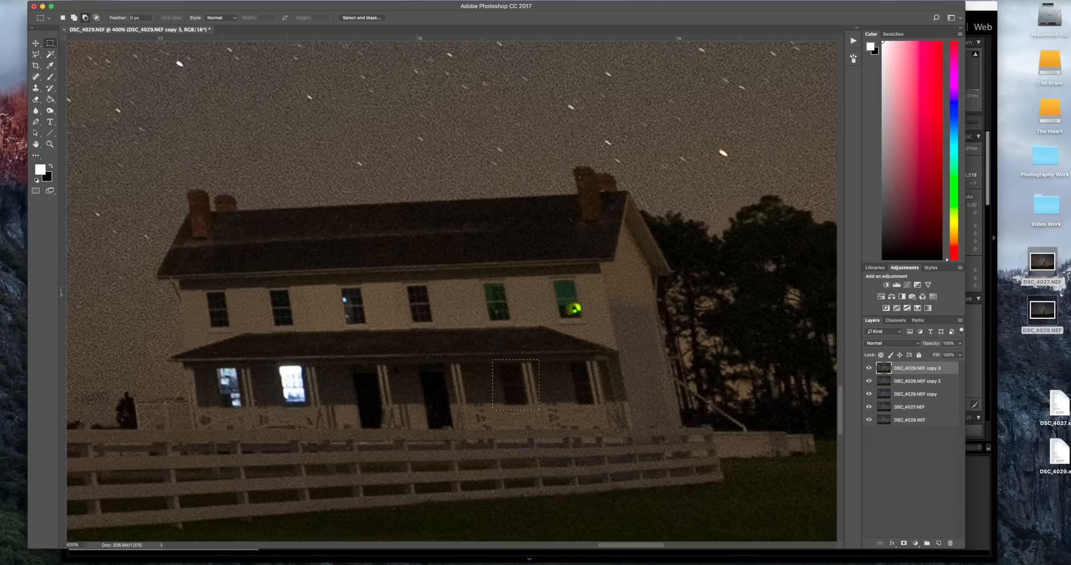
- Paste the copied dark window over the brightest lit porch window and merge the pasted layer down
click(82, 1)
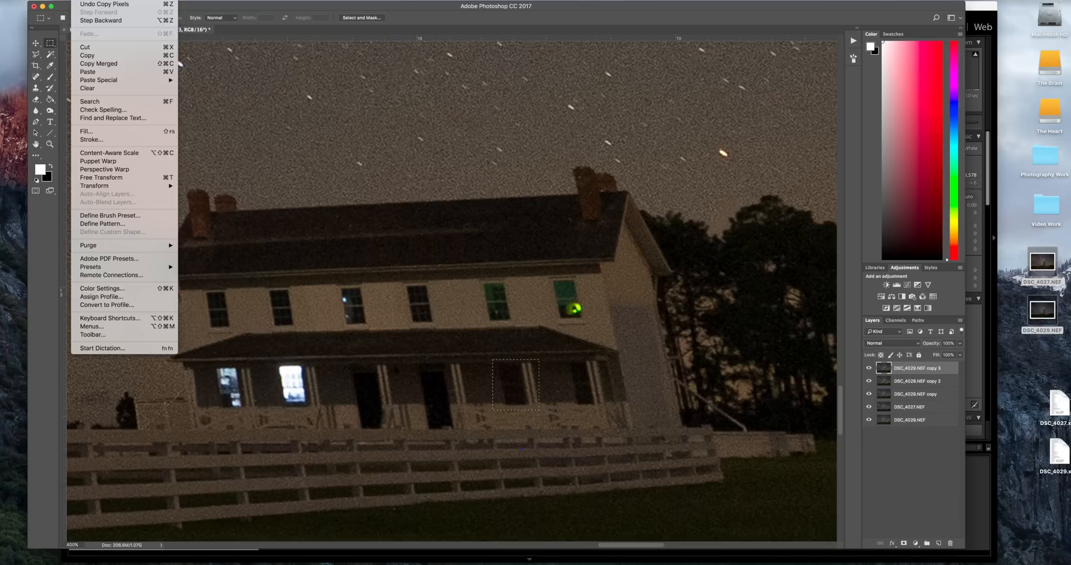
click(87, 71)
click(36, 44)
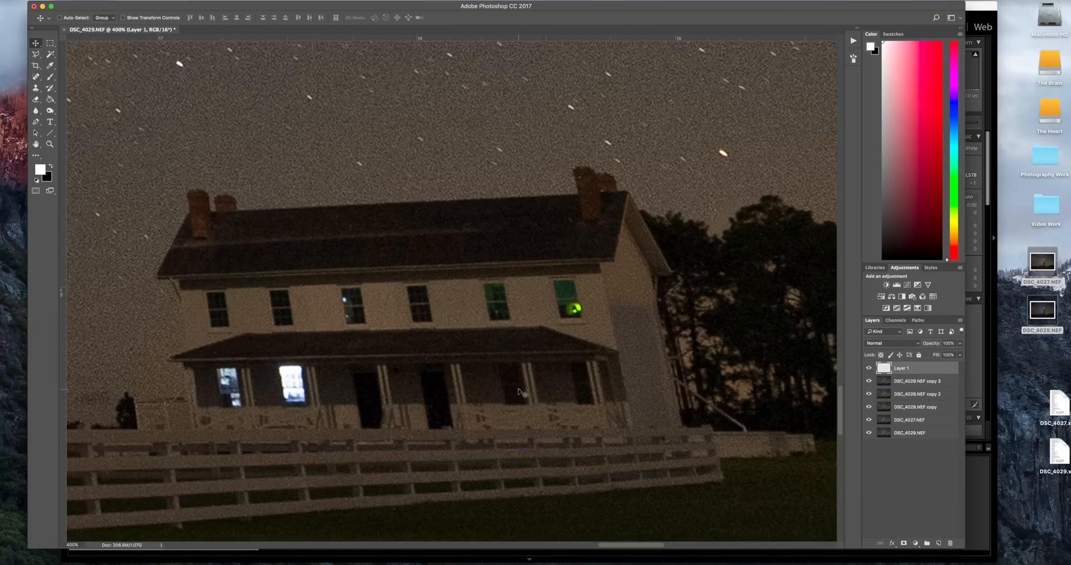
drag(523, 392, 302, 392)
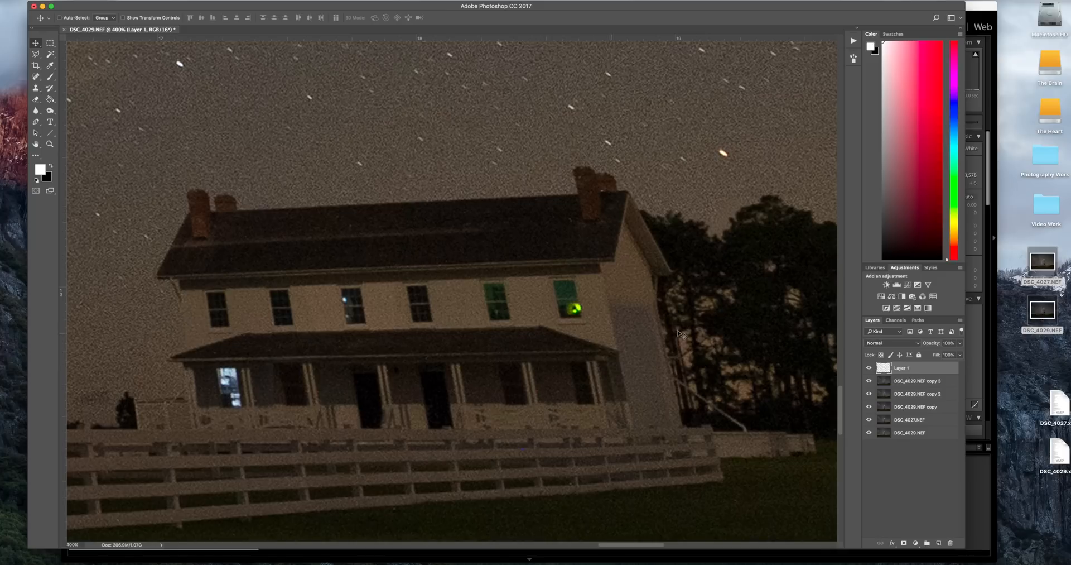
right_click(920, 372)
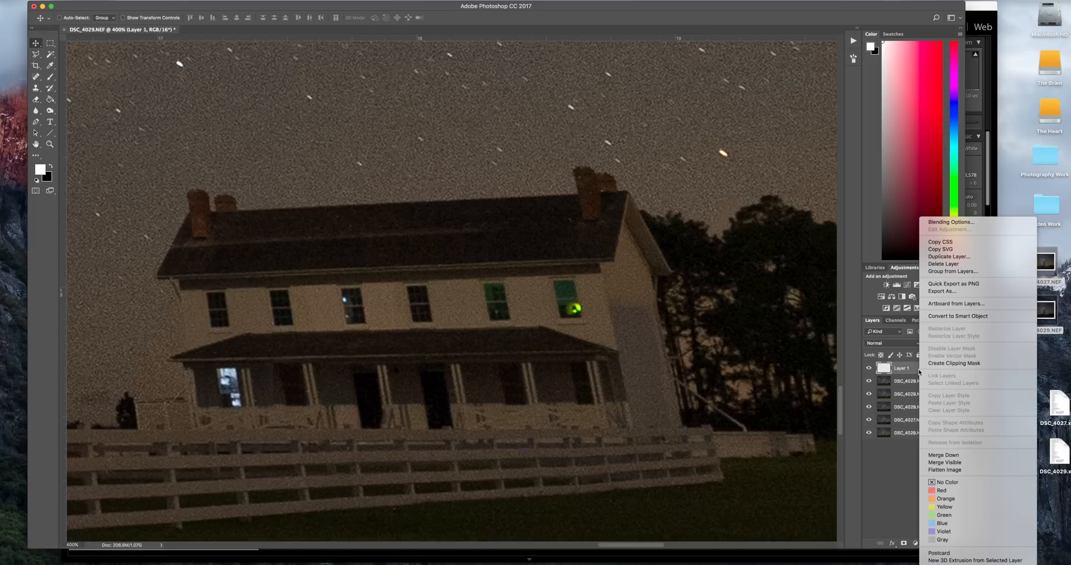
click(945, 455)
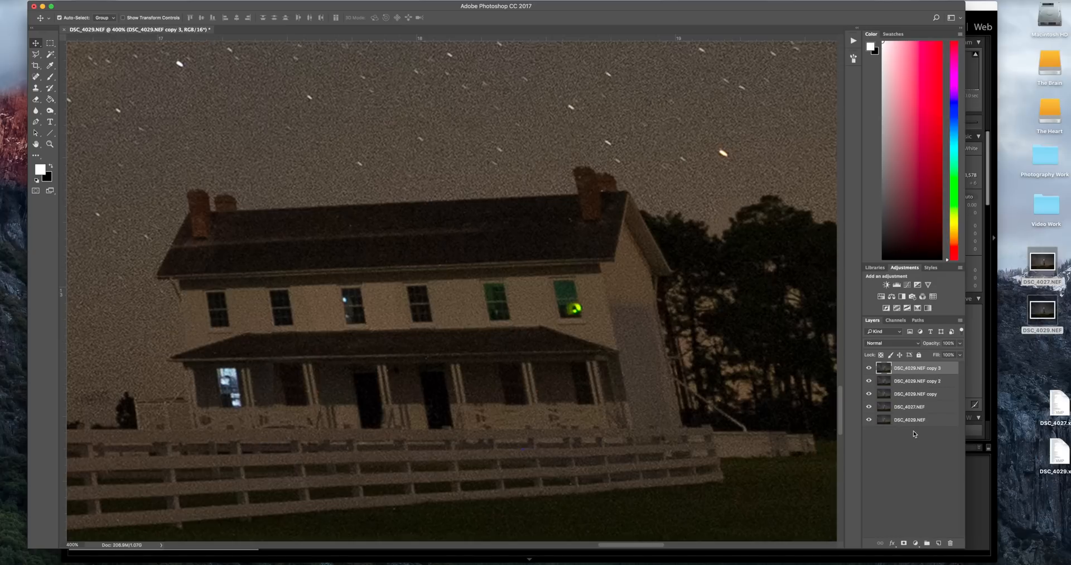
- Blend the edges of the pasted window patch into the porch wall using a smaller Healing Brush with samples taken nearby
key(super+equal)
key(super+equal)
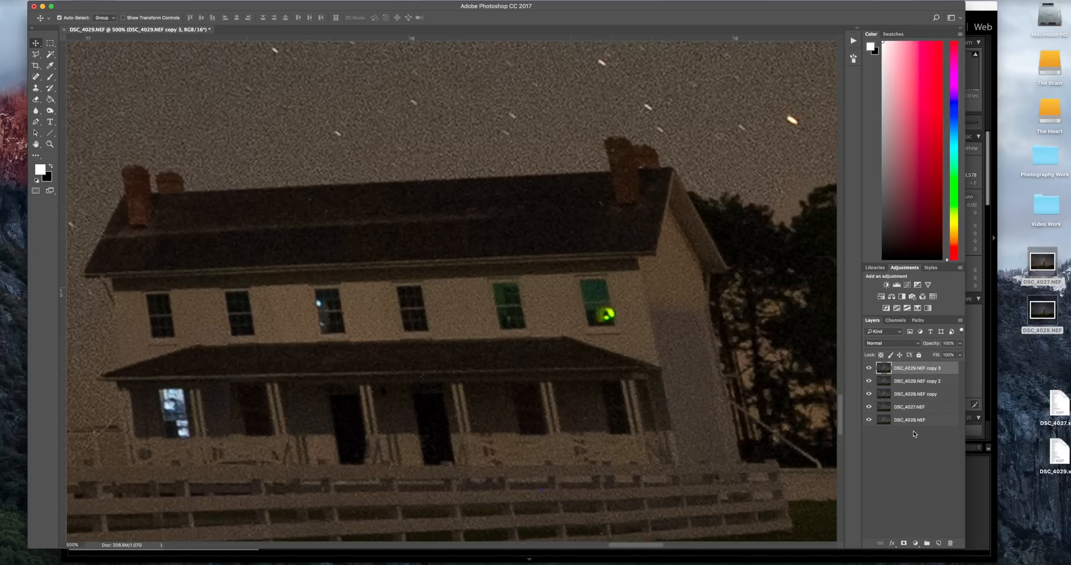
scroll(452, 291, left, 5)
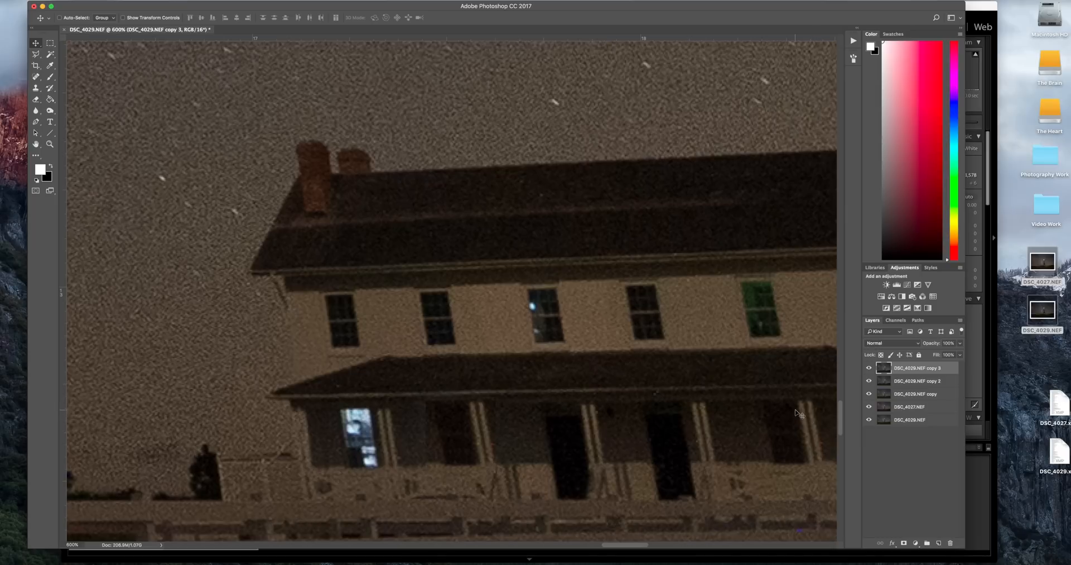
right_click(37, 83)
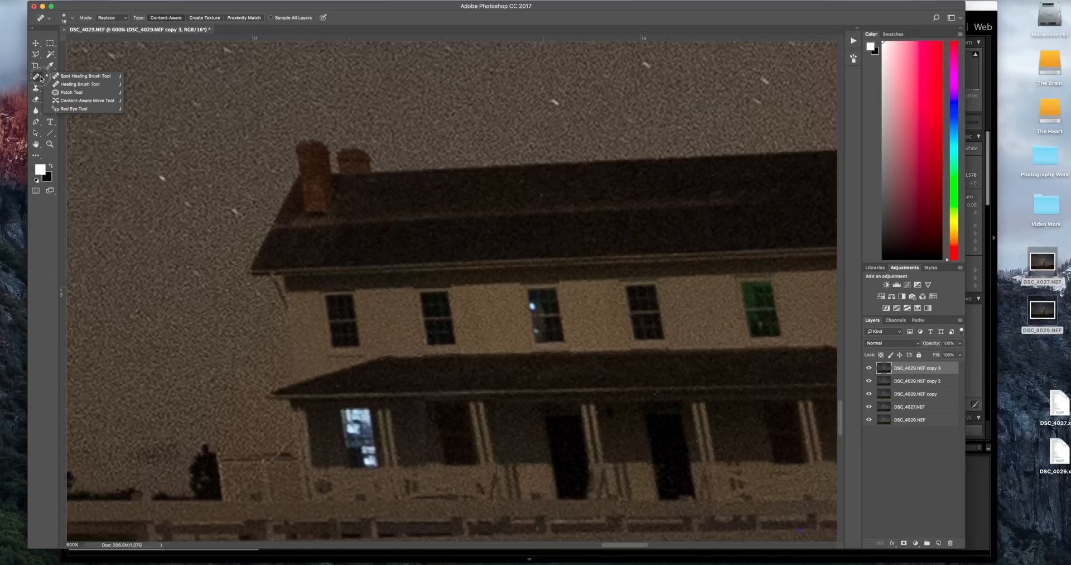
click(84, 84)
click(65, 21)
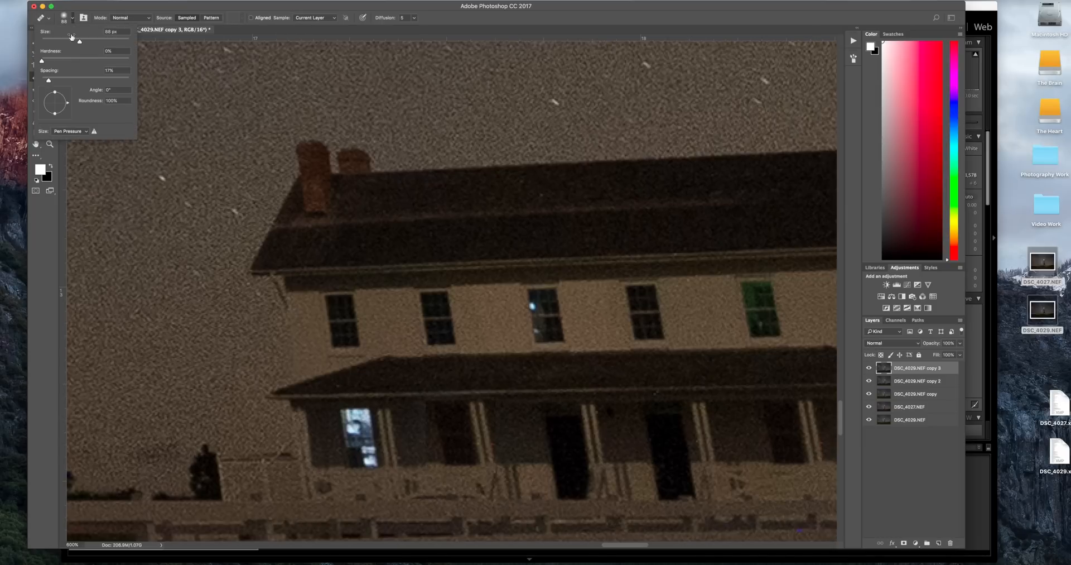
click(424, 434)
click(423, 440)
click(592, 181)
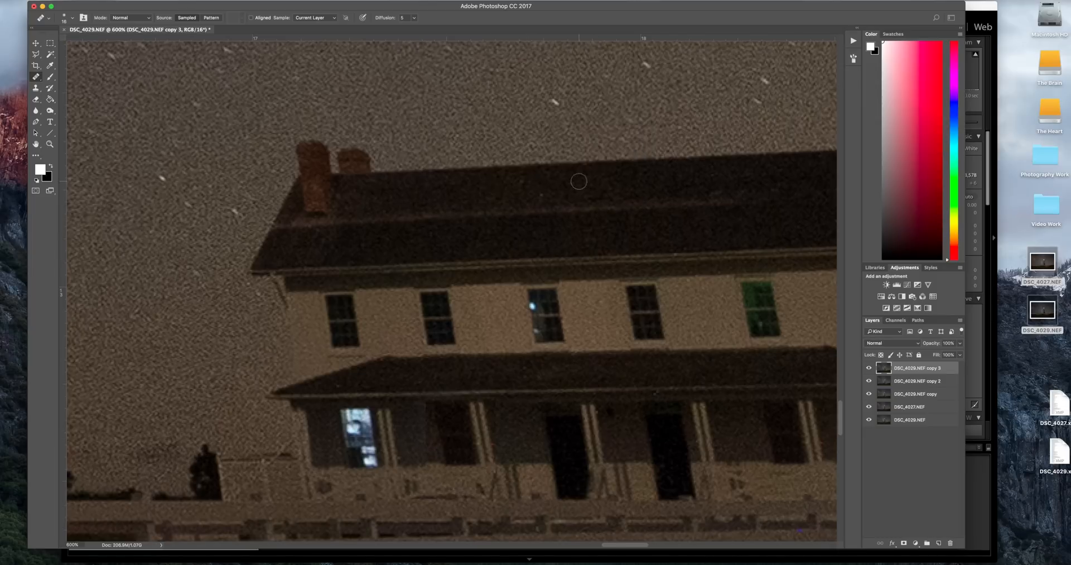
alt+click(410, 442)
mouse_move(424, 449)
mouse_down()
mouse_move(421, 415)
mouse_move(424, 448)
mouse_move(417, 408)
mouse_move(408, 413)
mouse_up()
alt+click(400, 395)
drag(419, 397, 419, 409)
- Set the Healing Brush mode to Replace and paint out the leftmost lit porch window and the bluish glow in the third upstairs window
scroll(551, 442, right, 3)
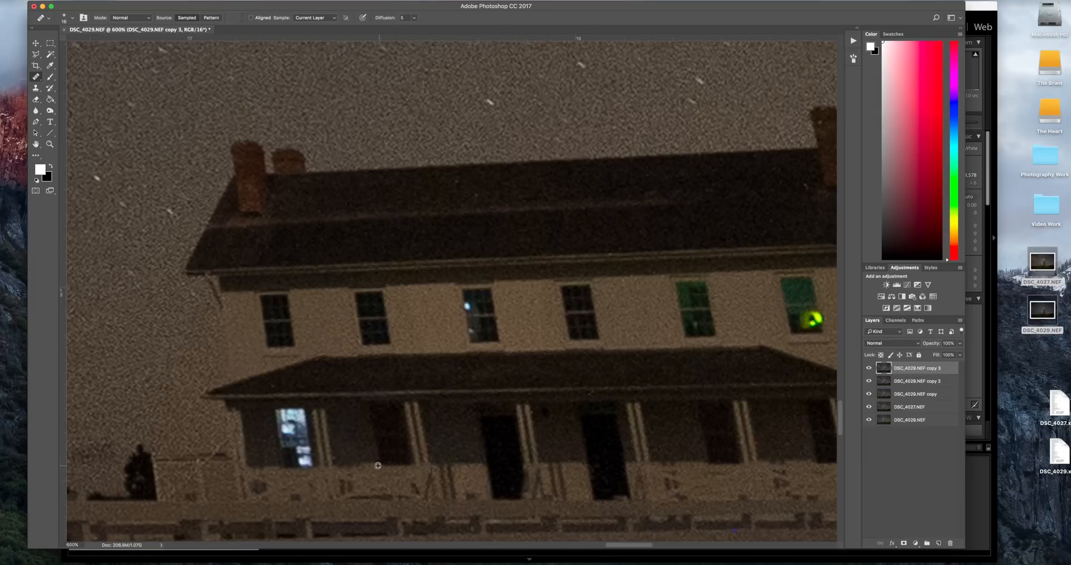
click(115, 17)
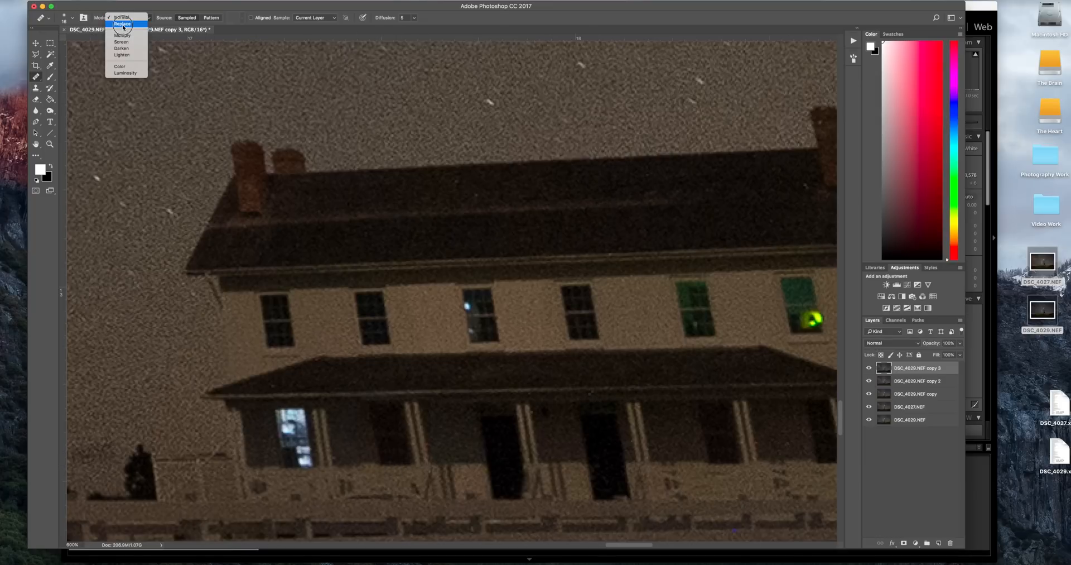
click(122, 23)
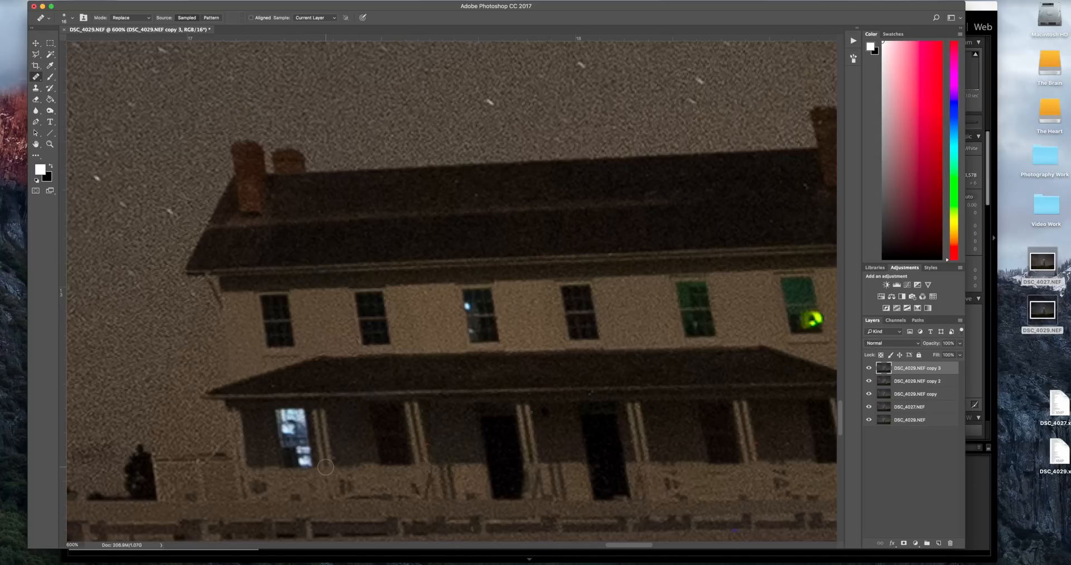
mouse_move(325, 466)
mouse_down()
mouse_move(291, 461)
mouse_move(293, 424)
mouse_move(289, 438)
mouse_move(281, 413)
mouse_move(290, 430)
mouse_up()
scroll(486, 368, right, 3)
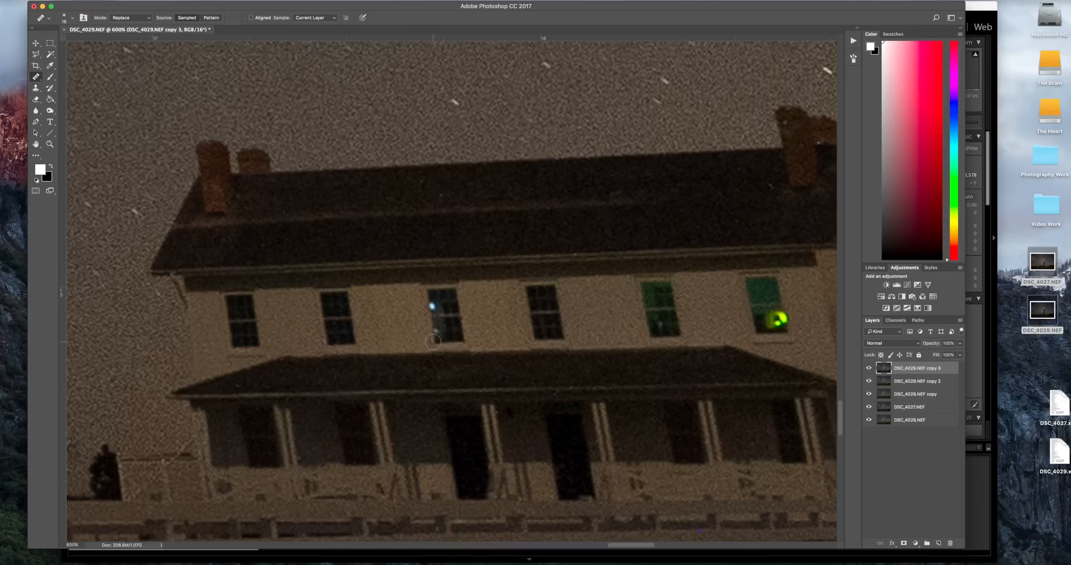
mouse_move(433, 341)
mouse_down()
mouse_move(430, 297)
mouse_move(438, 322)
mouse_up()
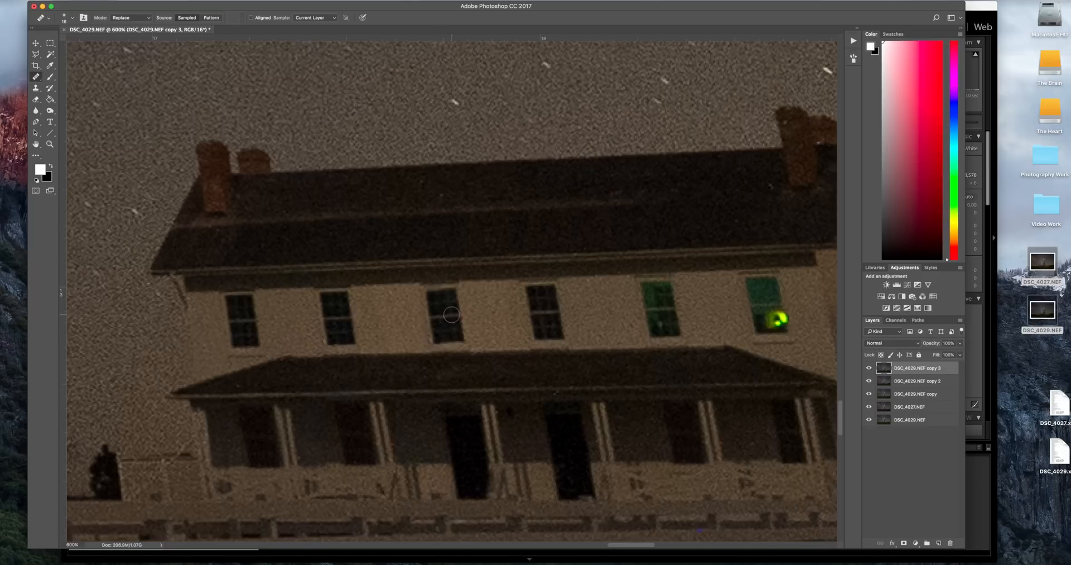
- Dodge the bright parts of the Milky Way with a smaller soft brush, using the Highlights range at 1% exposure
key(super+minus)
key(super+minus)
key(super+minus)
key(super+minus)
key(super+minus)
key(super+minus)
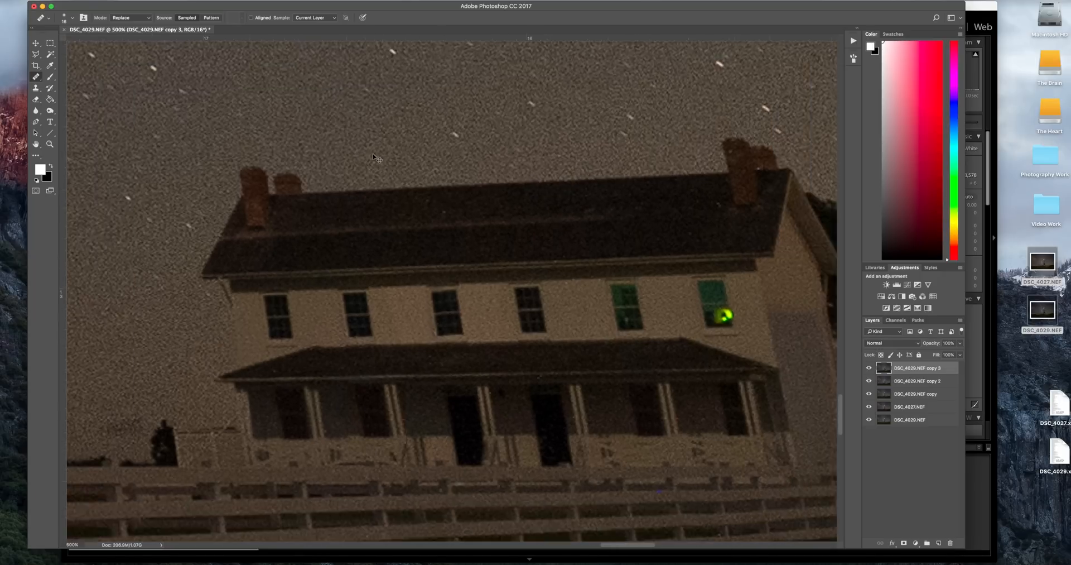
key(super+minus)
key(super+minus)
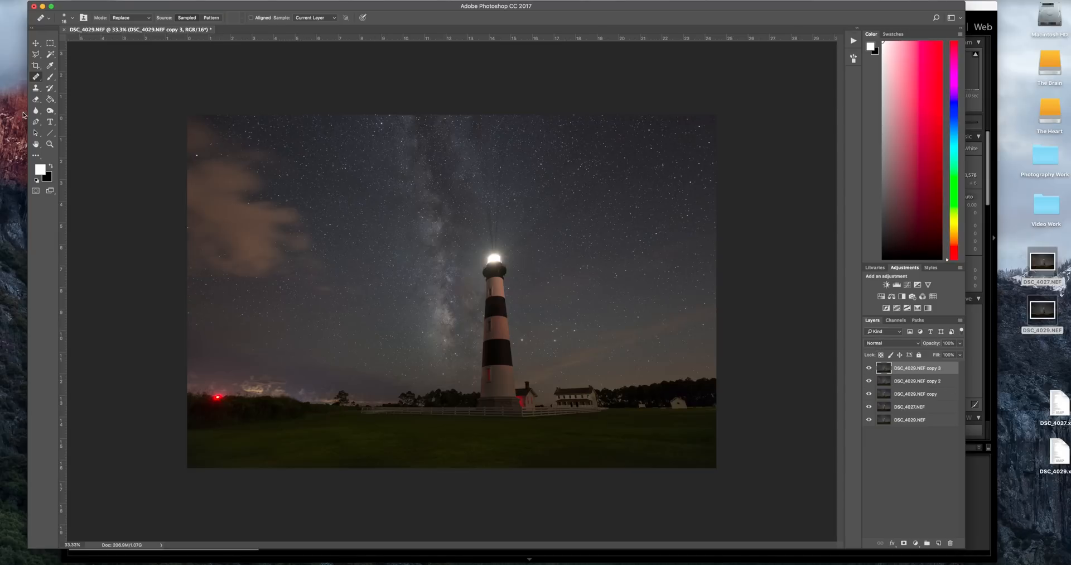
click(50, 111)
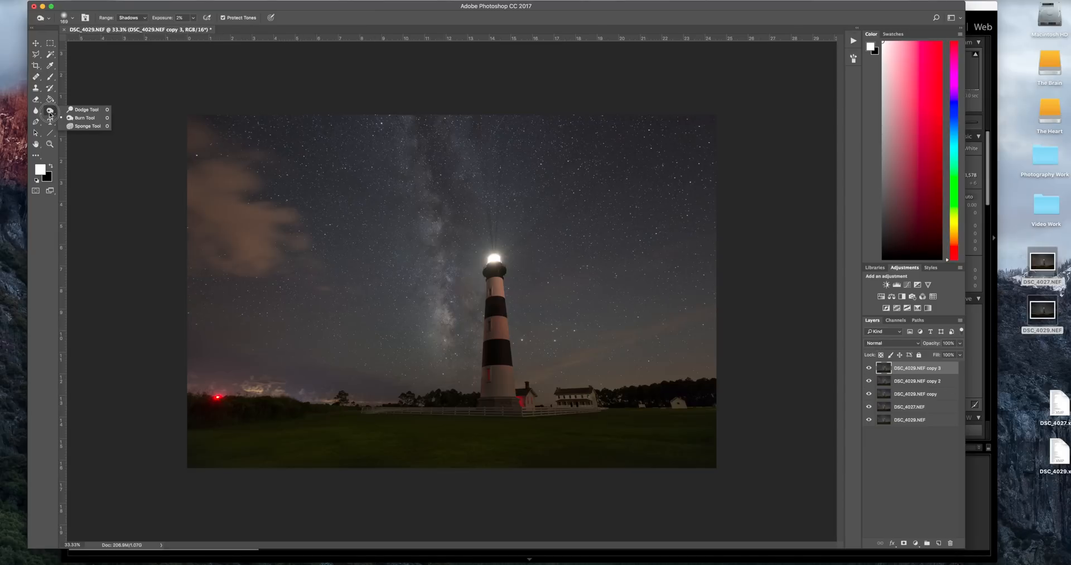
click(78, 110)
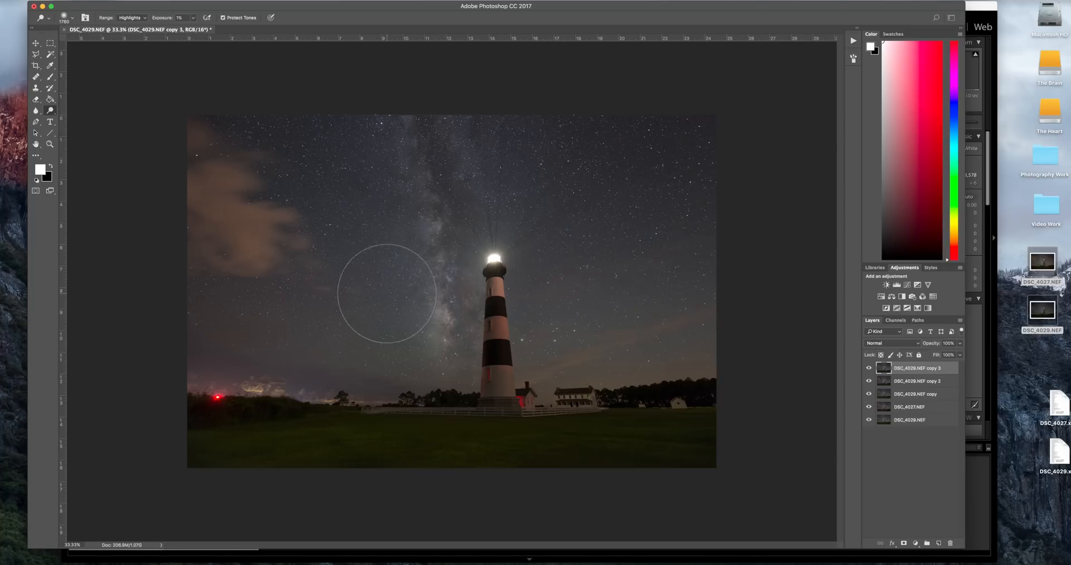
click(72, 18)
drag(127, 45, 118, 45)
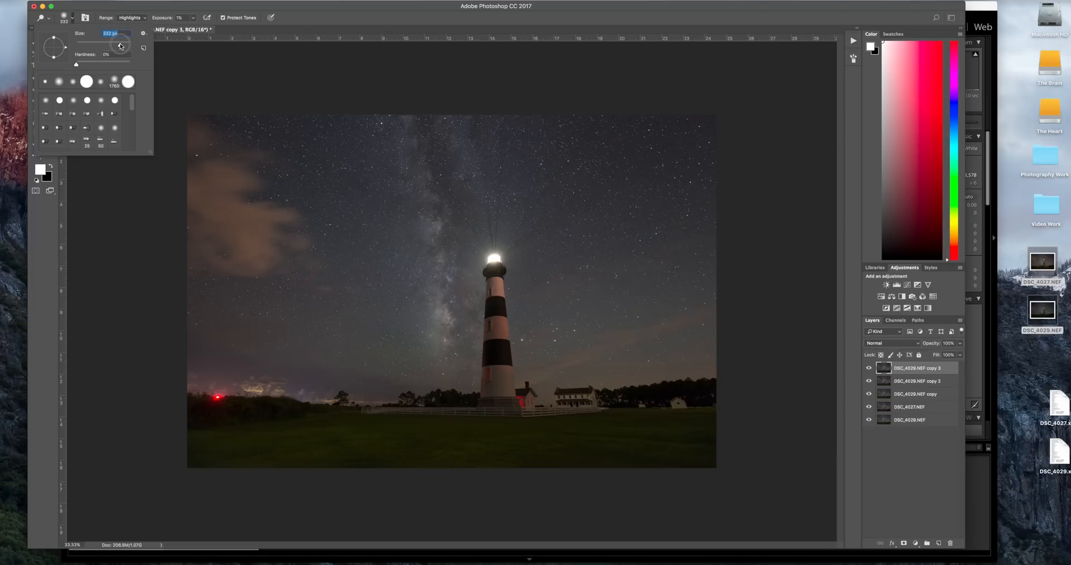
key(Return)
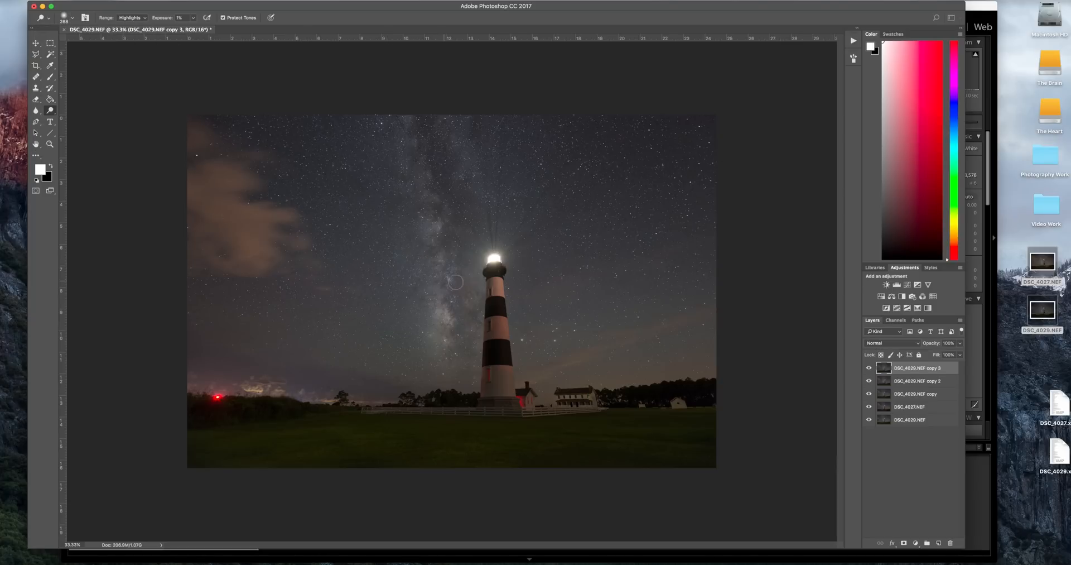
key(super+plus)
key(super+plus)
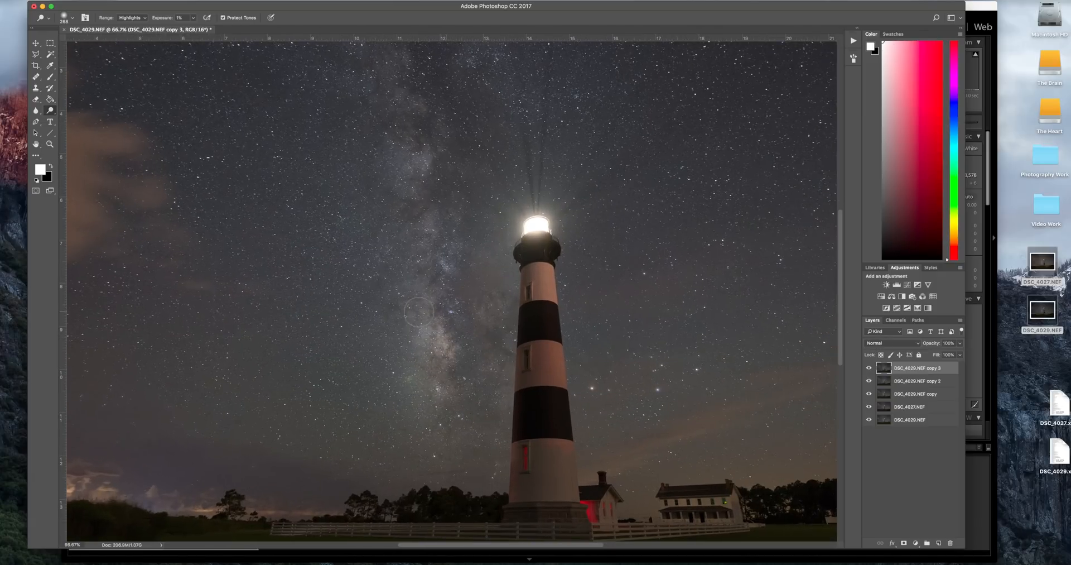
scroll(413, 254, up, 3)
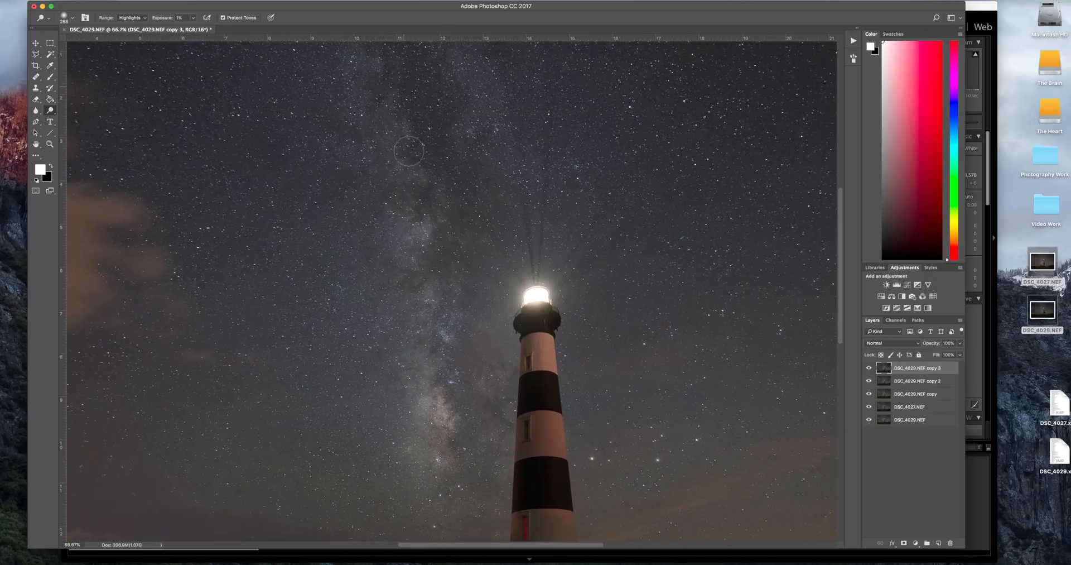
scroll(416, 268, up, 5)
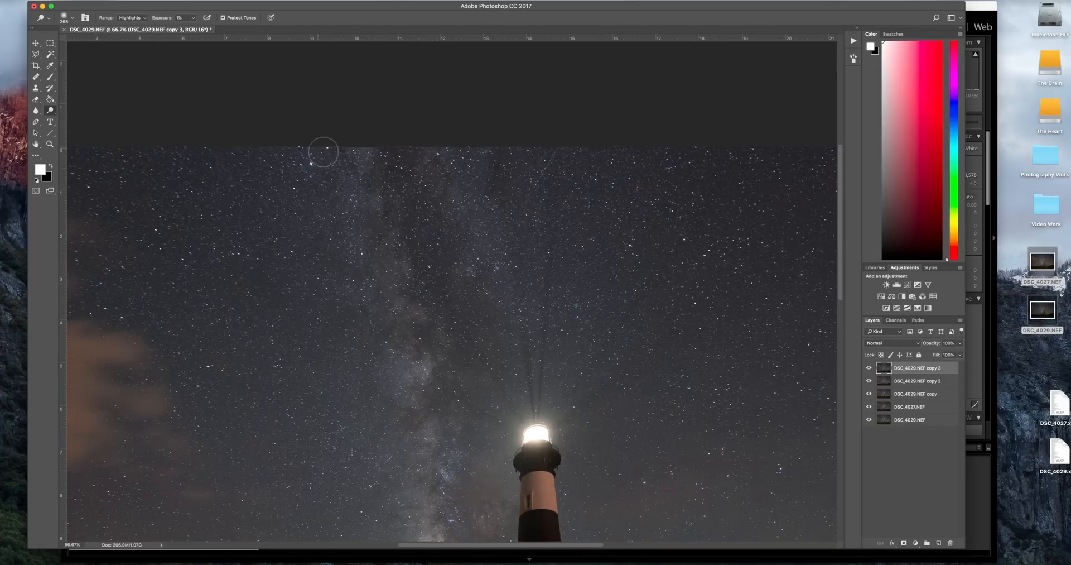
scroll(348, 165, down, 5)
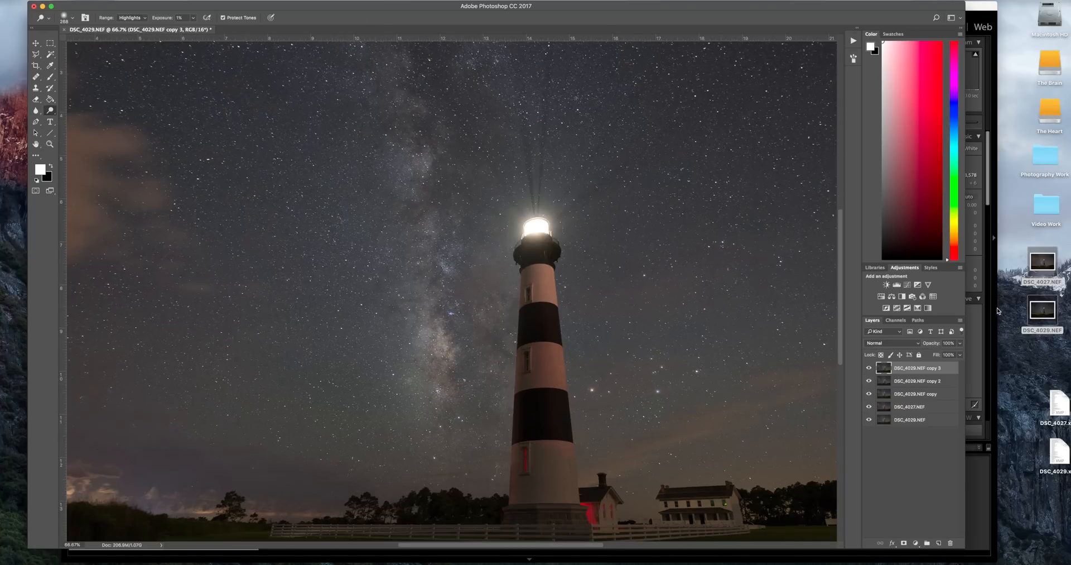
- Hide and reshow the top layer to compare the dodged sky with the version beneath
click(869, 368)
click(869, 368)
click(869, 369)
click(869, 369)
scroll(488, 229, up, 5)
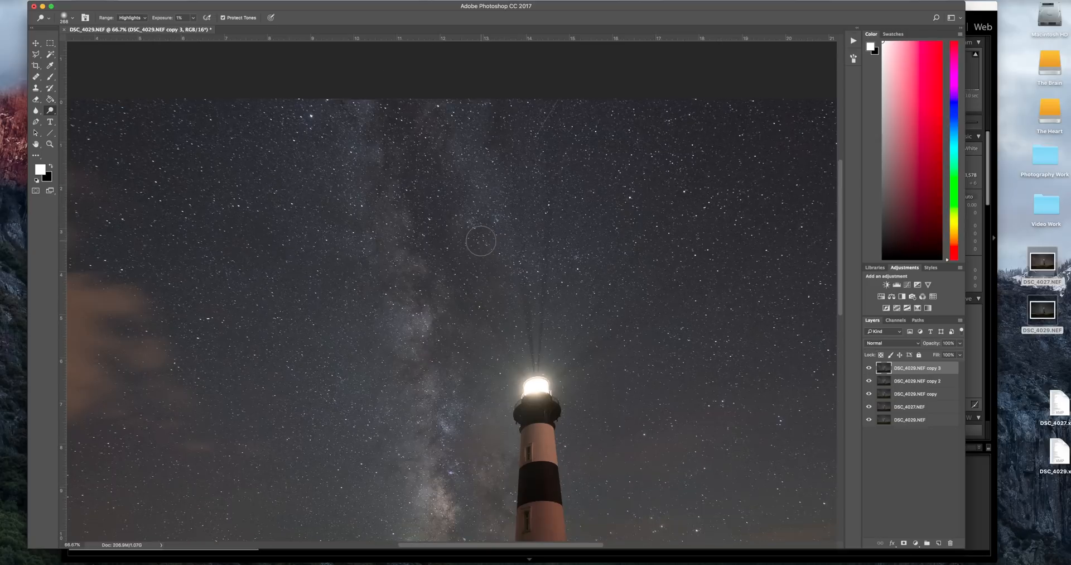
- Burn the dark lane of the Milky Way with a 300 px brush, using the Shadows range at 2% exposure
key(super+minus)
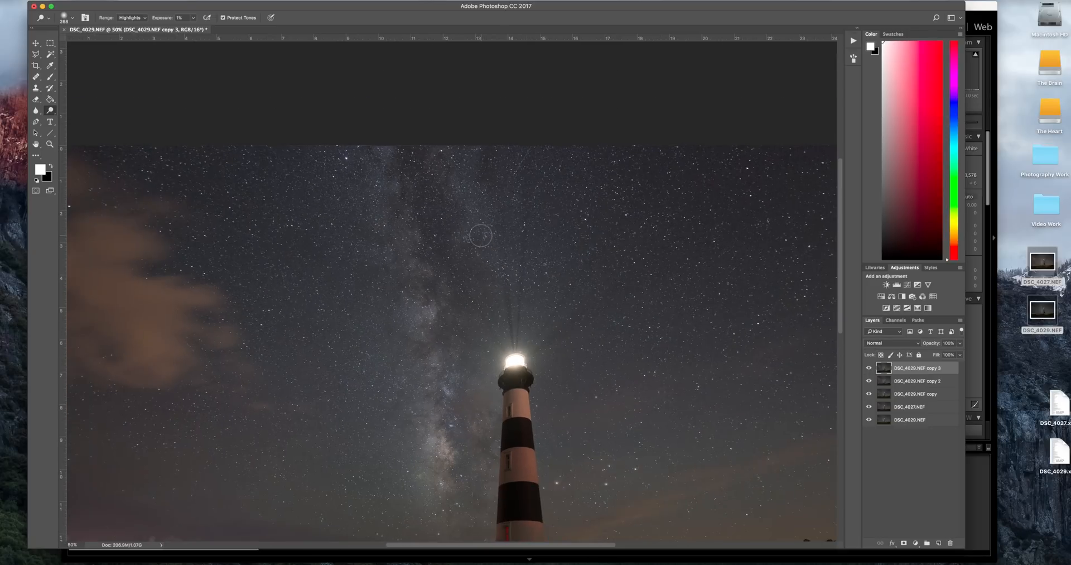
key(super+minus)
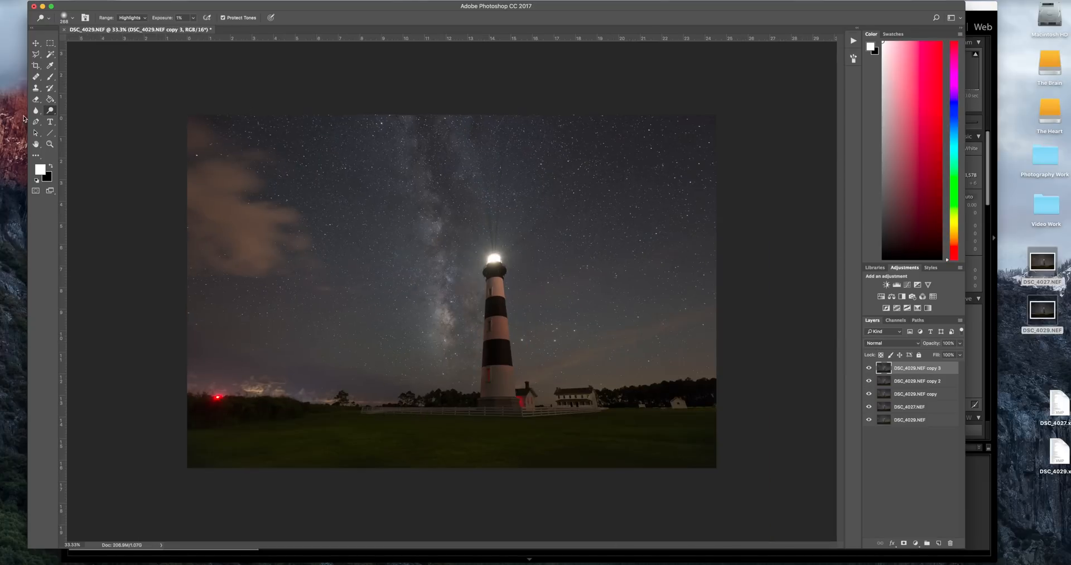
right_click(49, 110)
click(78, 119)
click(72, 17)
drag(113, 45, 120, 45)
click(444, 203)
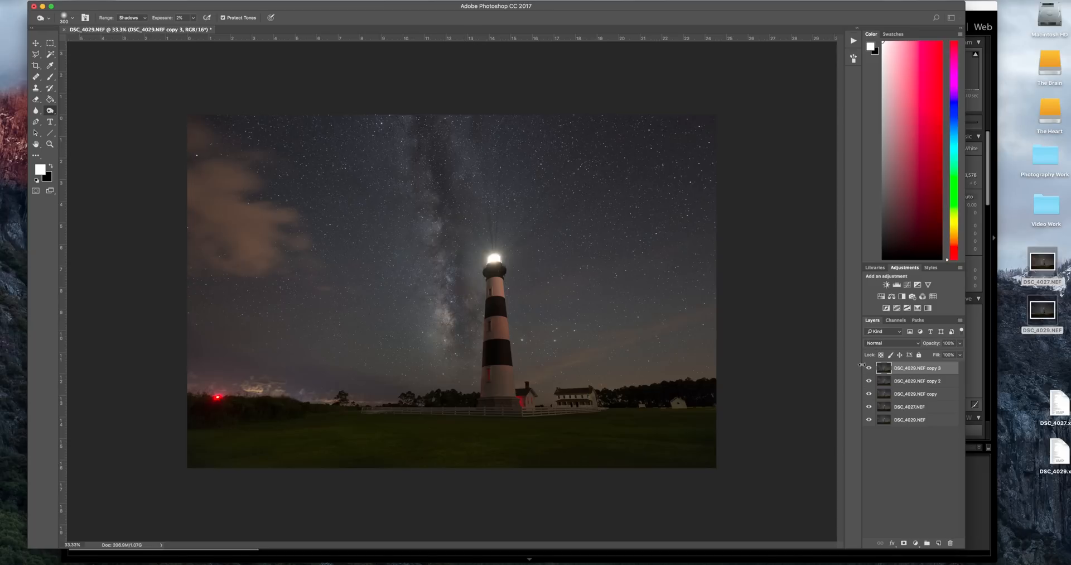
- Compare the burned Milky Way with the layer beneath by toggling the top layer, keeping its opacity at 100%
click(960, 343)
drag(953, 355, 958, 351)
click(870, 368)
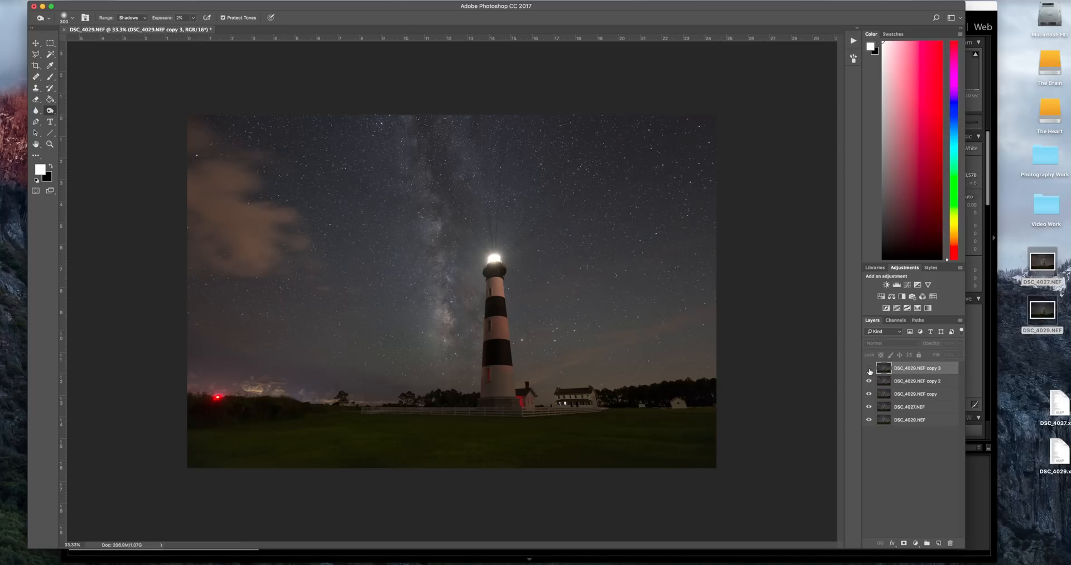
click(869, 368)
- Burn the dark rays radiating above the lighthouse lamp with a 102 px brush, using the Shadows range at 2% exposure
key(super+plus)
key(super+plus)
key(super+plus)
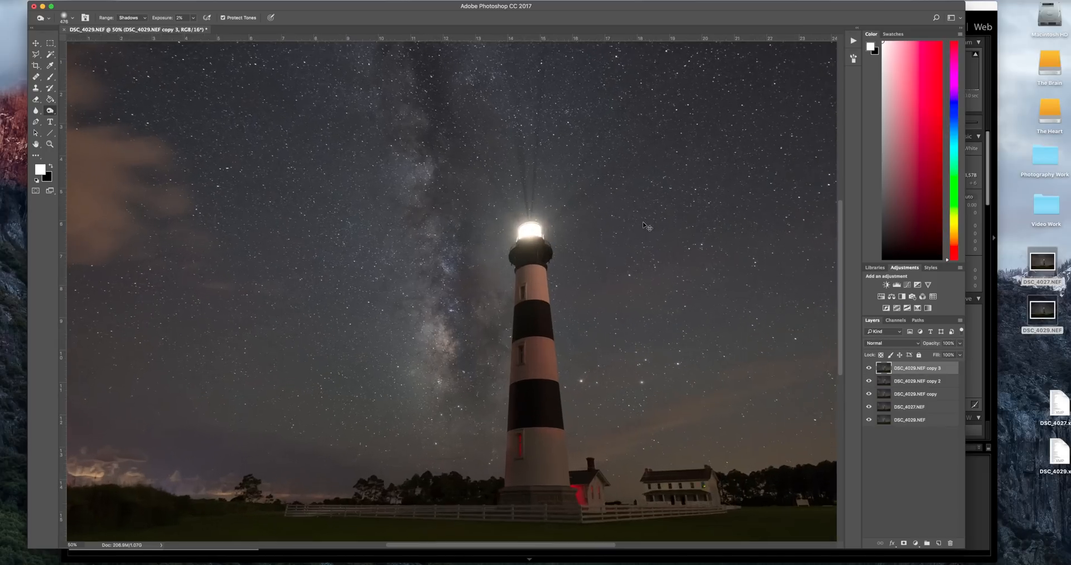
scroll(642, 222, up, 3)
scroll(642, 222, right, 3)
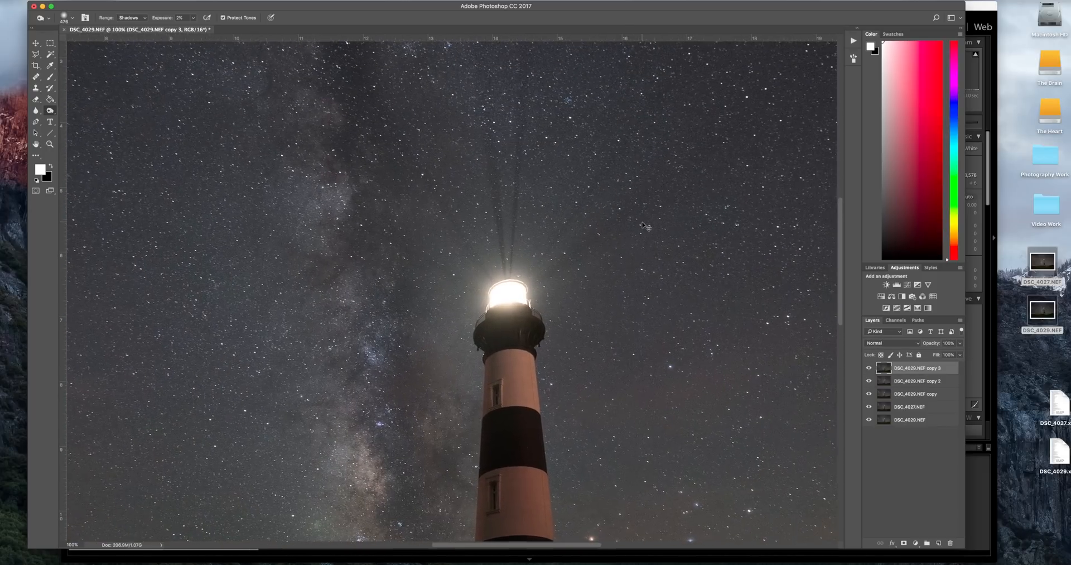
key(super+plus)
key(super+plus)
scroll(522, 226, right, 2)
scroll(521, 226, up, 3)
scroll(521, 226, right, 1)
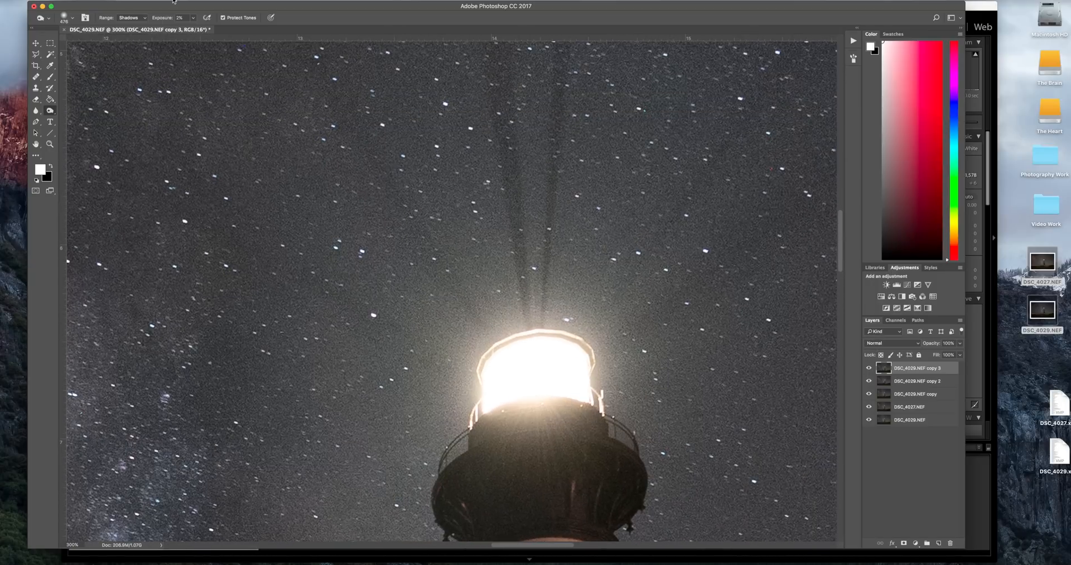
click(71, 17)
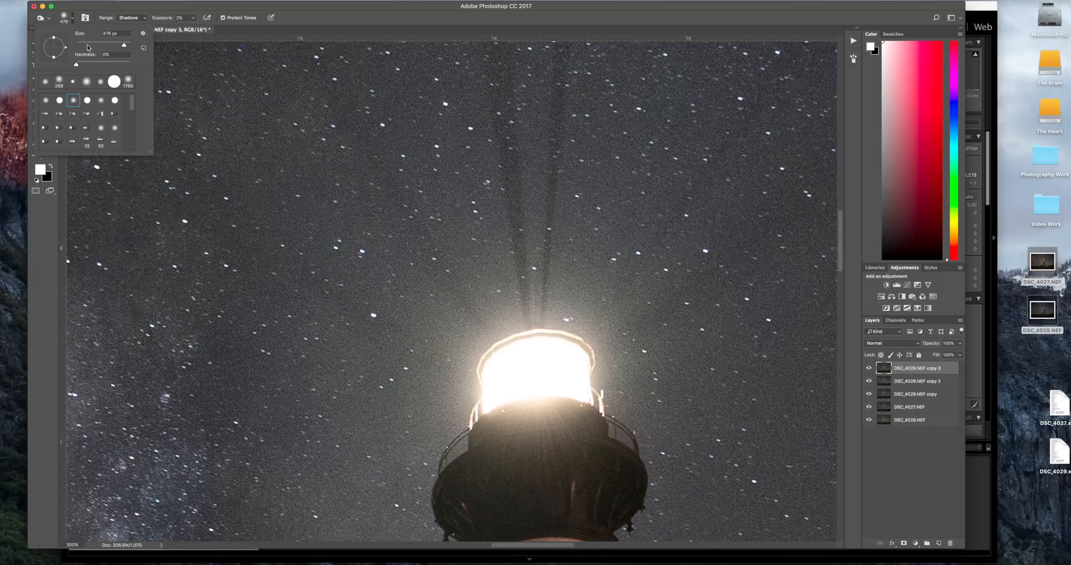
drag(88, 44, 109, 44)
key(super+minus)
key(super+minus)
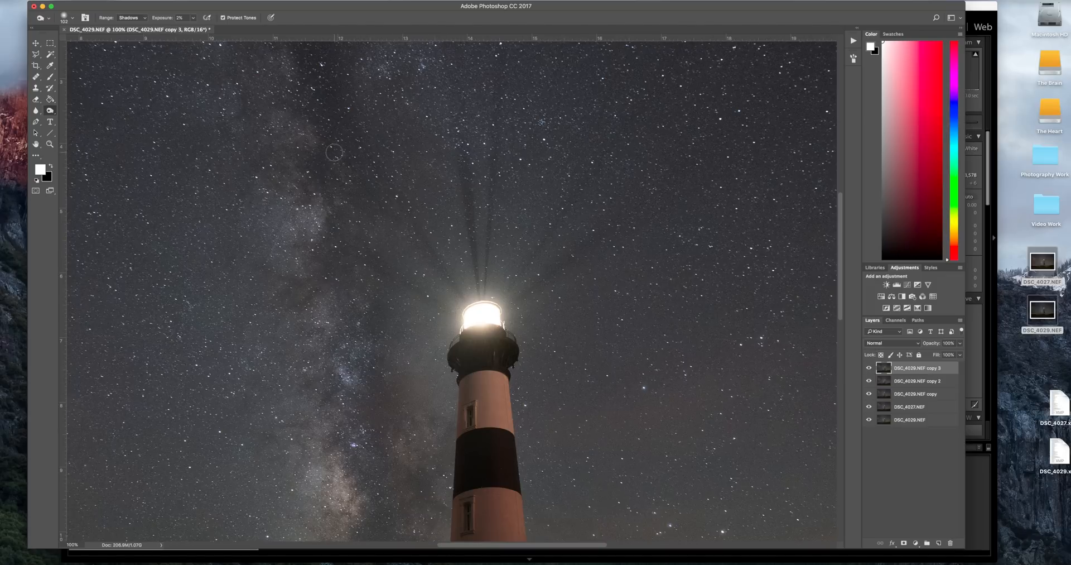
- Switch back to the Dodge tool with the Highlights range at 1% exposure and review the whole photo
right_click(50, 112)
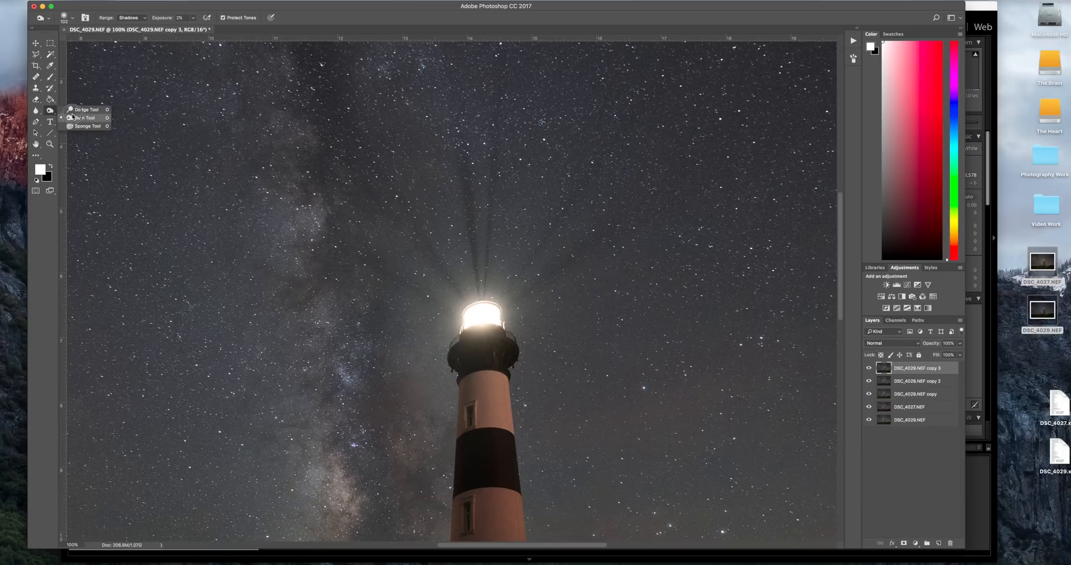
click(471, 313)
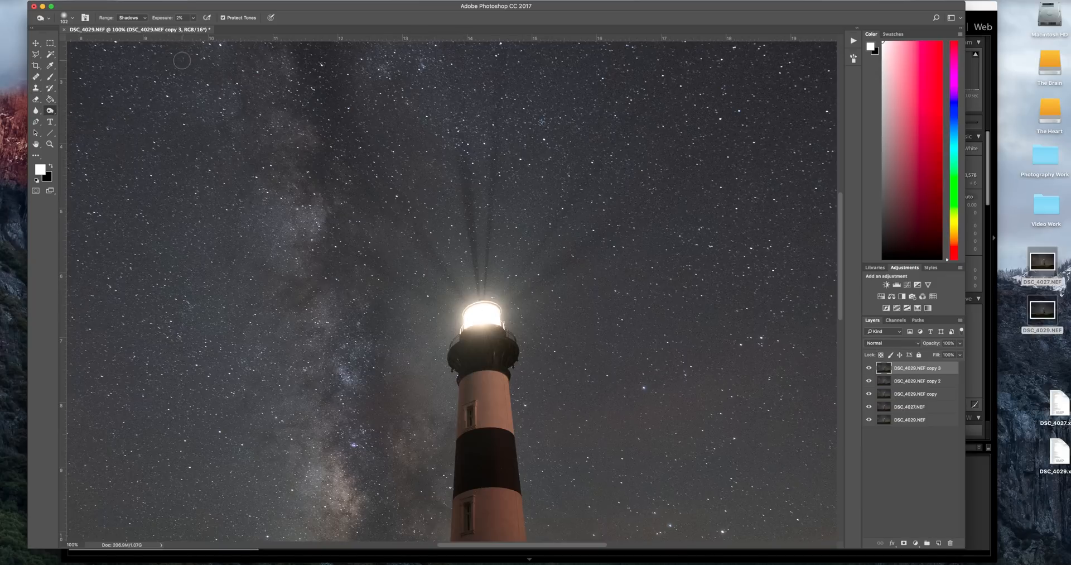
right_click(54, 114)
click(84, 109)
key(super+minus)
key(super+minus)
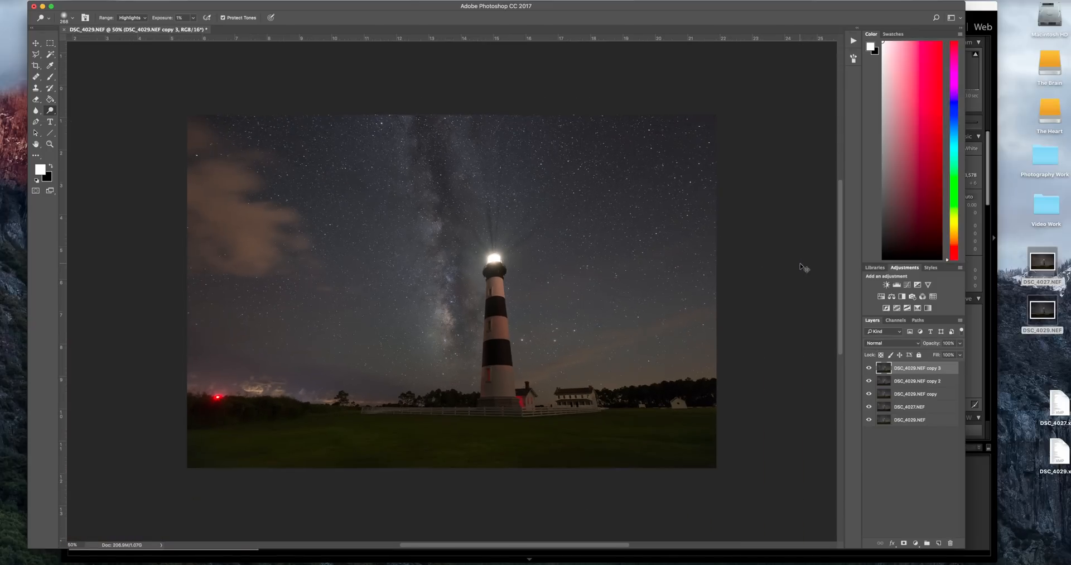
key(super+minus)
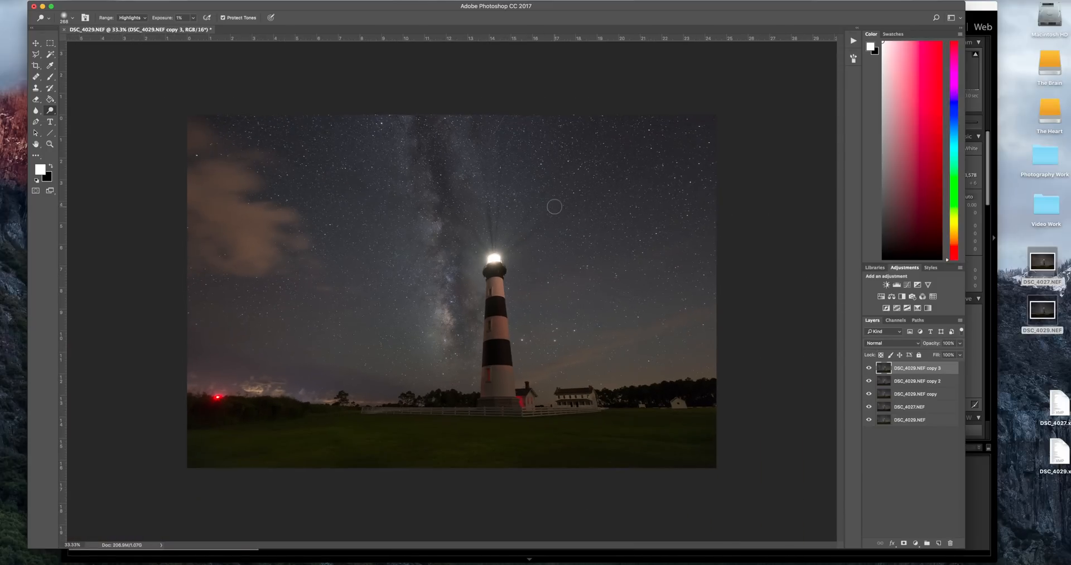
- Flatten all layers into a single background and save the edited image back to Lightroom
right_click(922, 422)
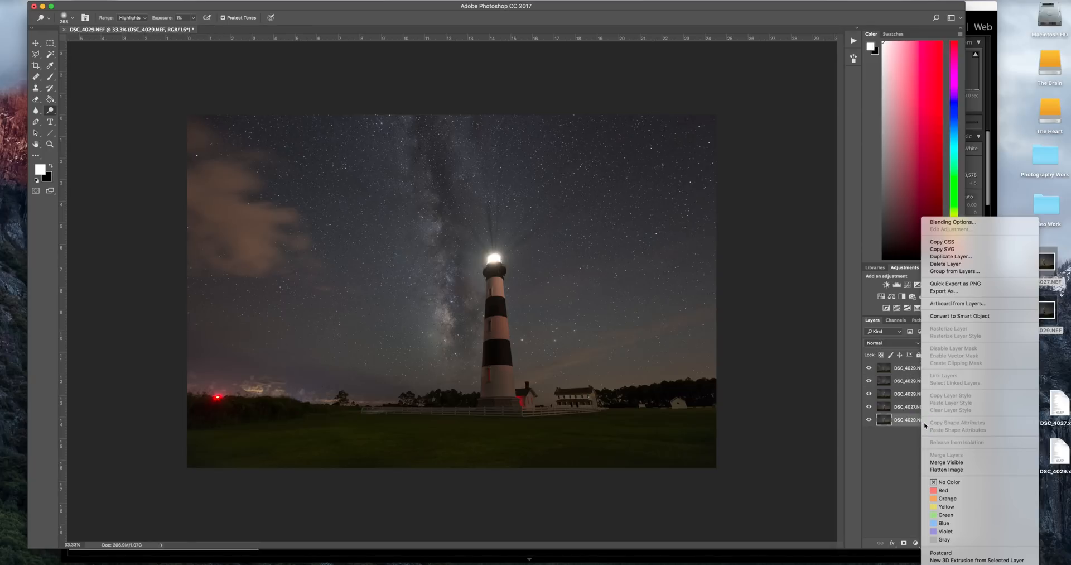
click(947, 471)
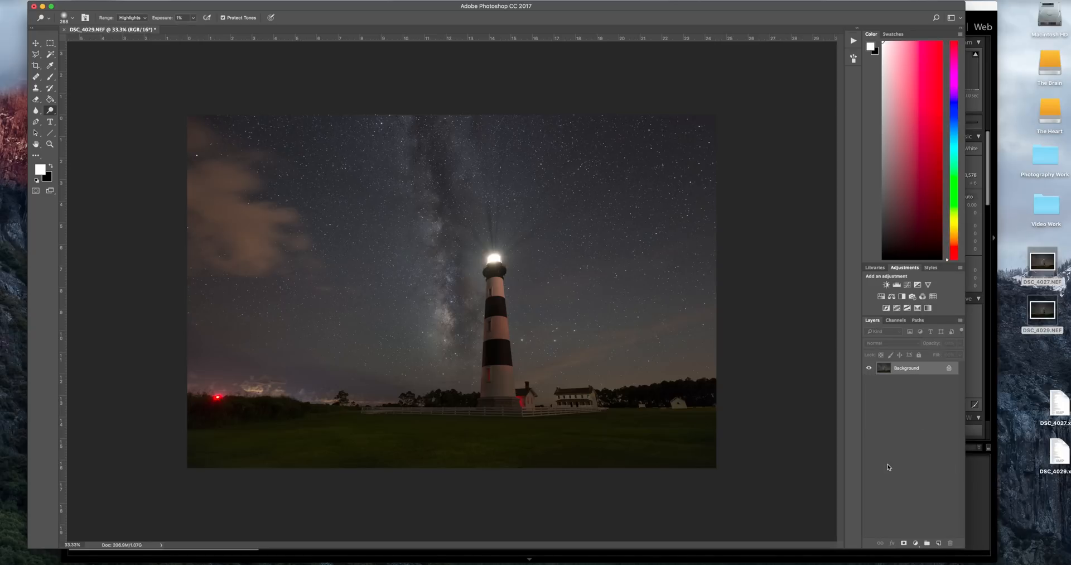
click(64, 1)
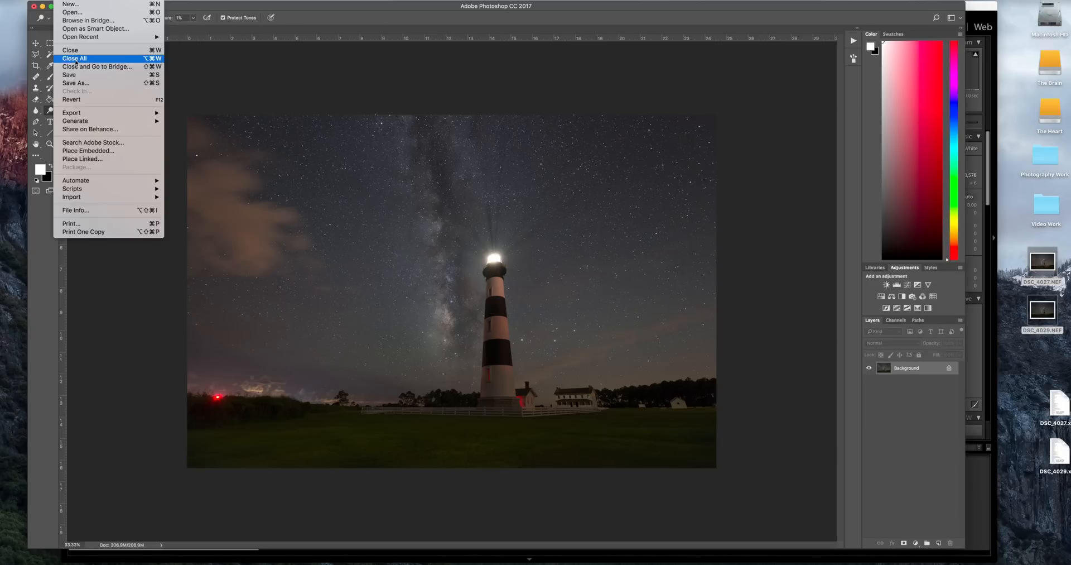
click(81, 73)
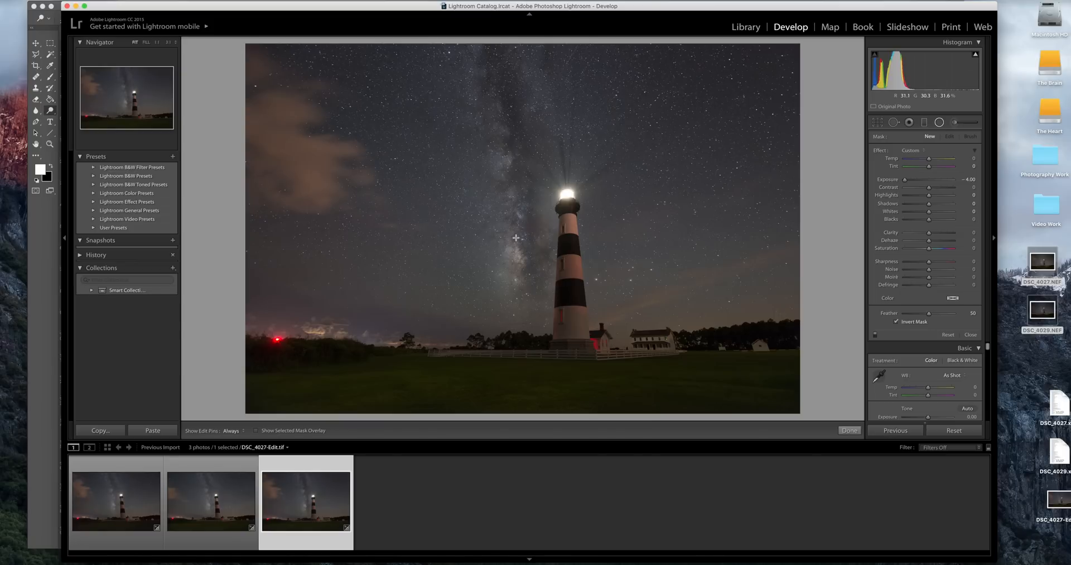
- In Lightroom, place a tall elliptical radial filter over the Milky Way with exposure near 0 and clarity 47
click(954, 123)
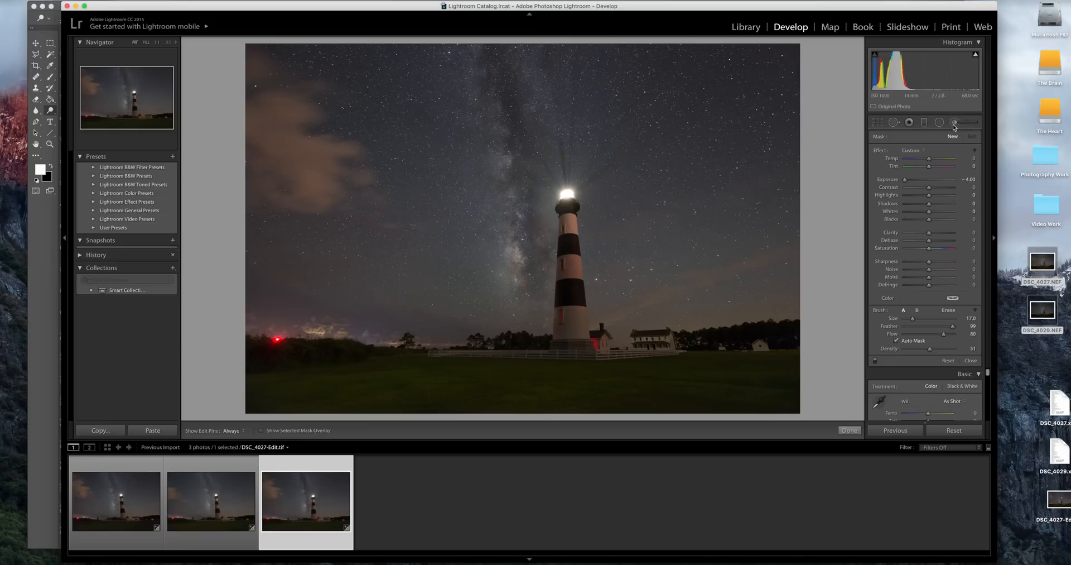
click(941, 122)
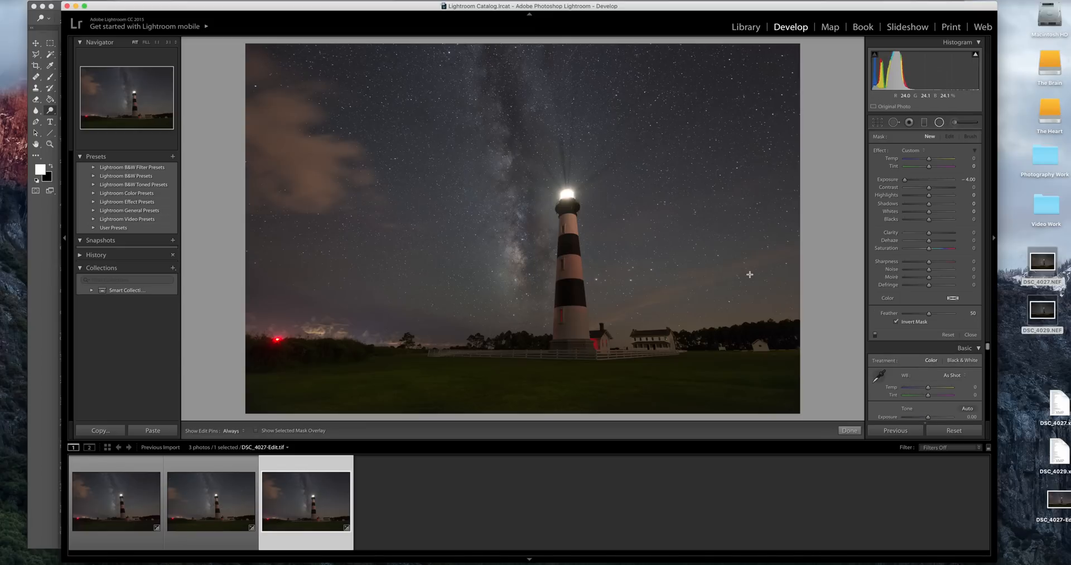
drag(508, 158, 559, 304)
drag(456, 150, 503, 183)
drag(905, 179, 928, 180)
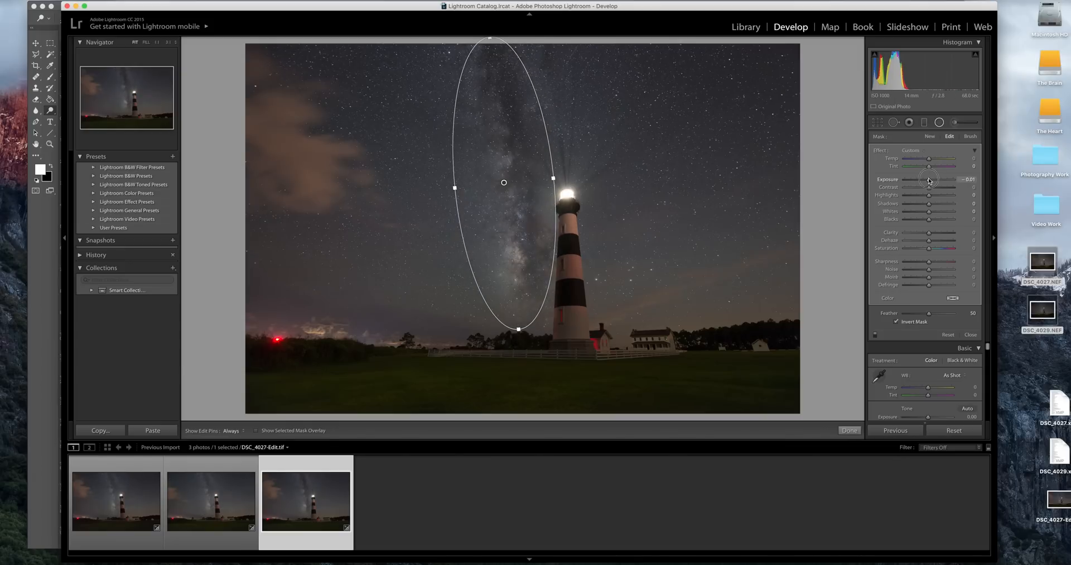
click(942, 234)
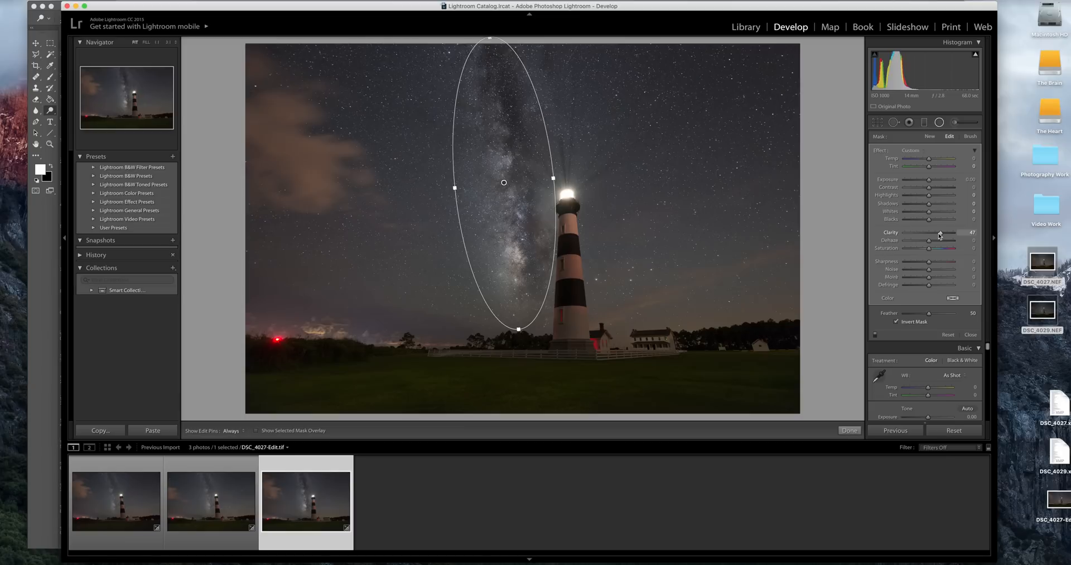
- Rotate and widen the radial filter to follow the tilt of the Milky Way, and finish editing it
drag(542, 308, 545, 305)
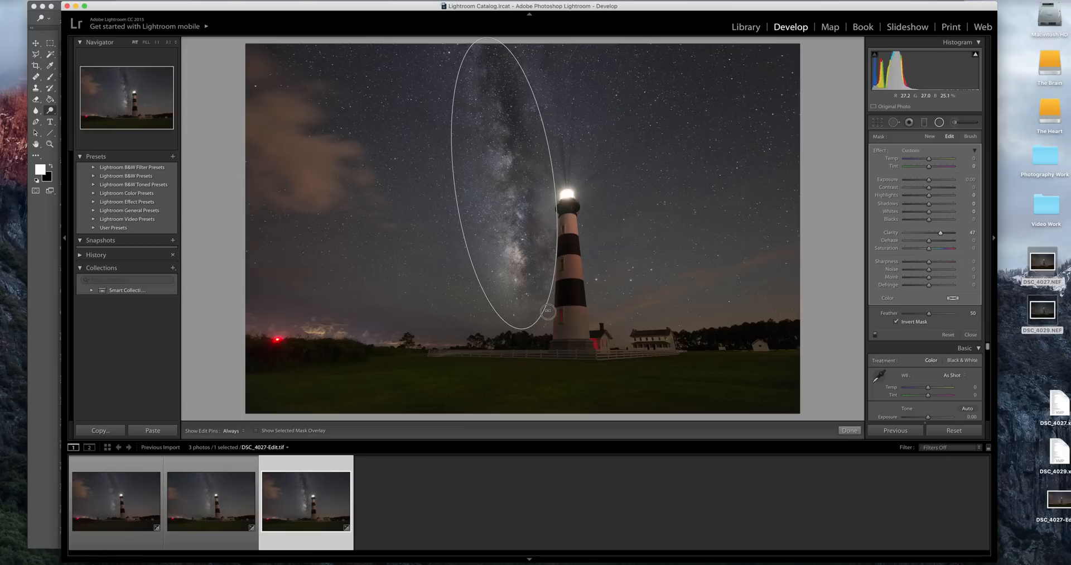
drag(556, 178, 561, 175)
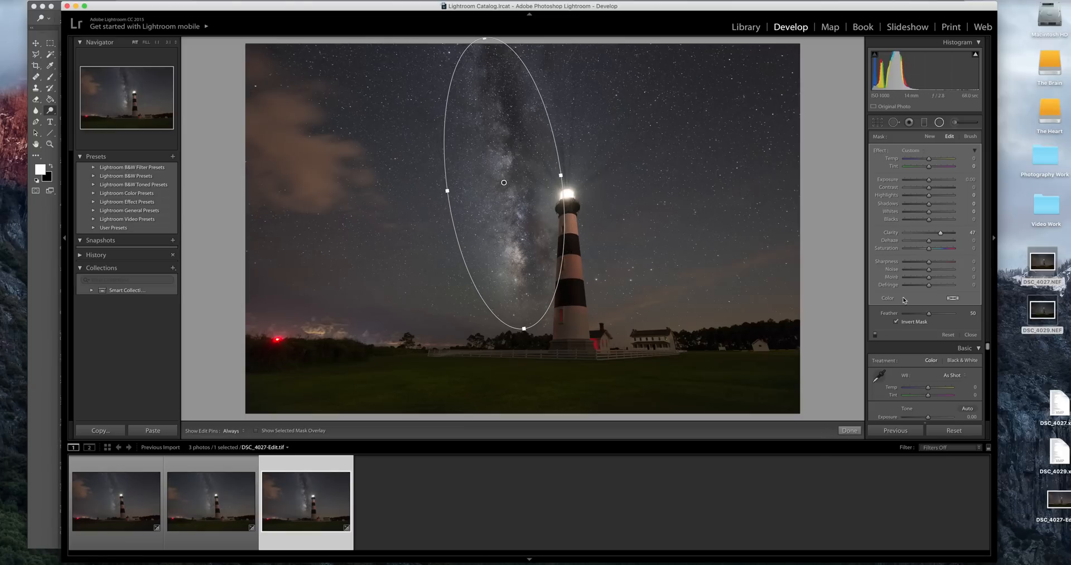
click(849, 430)
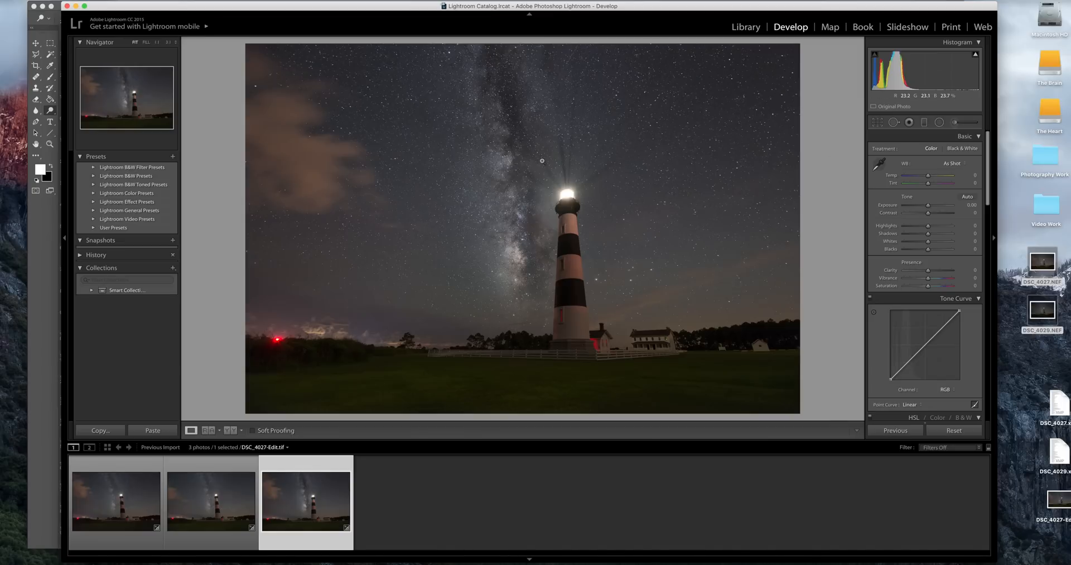
- Add a large radial filter over the sky right of the lighthouse with exposure reset to 0 and clarity 12
click(939, 123)
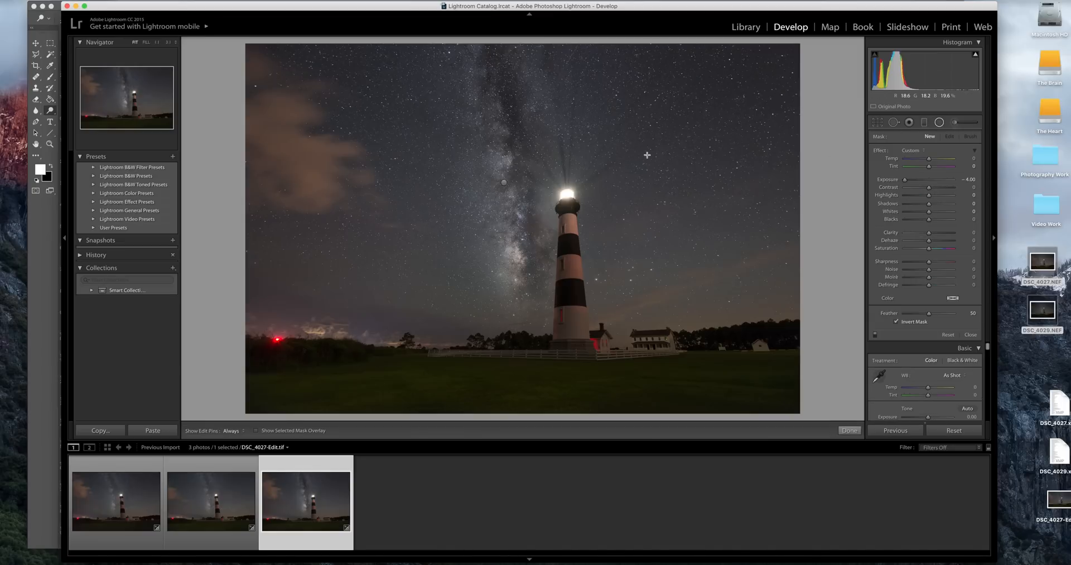
mouse_move(647, 155)
mouse_down()
mouse_move(789, 239)
mouse_move(778, 297)
mouse_move(668, 163)
mouse_move(707, 163)
mouse_up()
drag(905, 179, 929, 183)
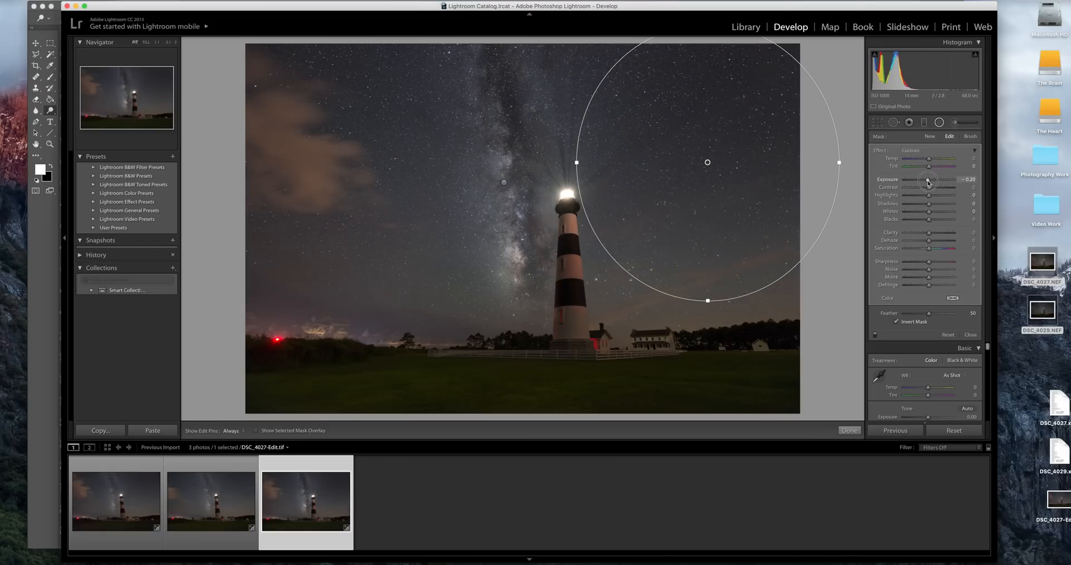
double_click(929, 181)
drag(929, 233, 931, 237)
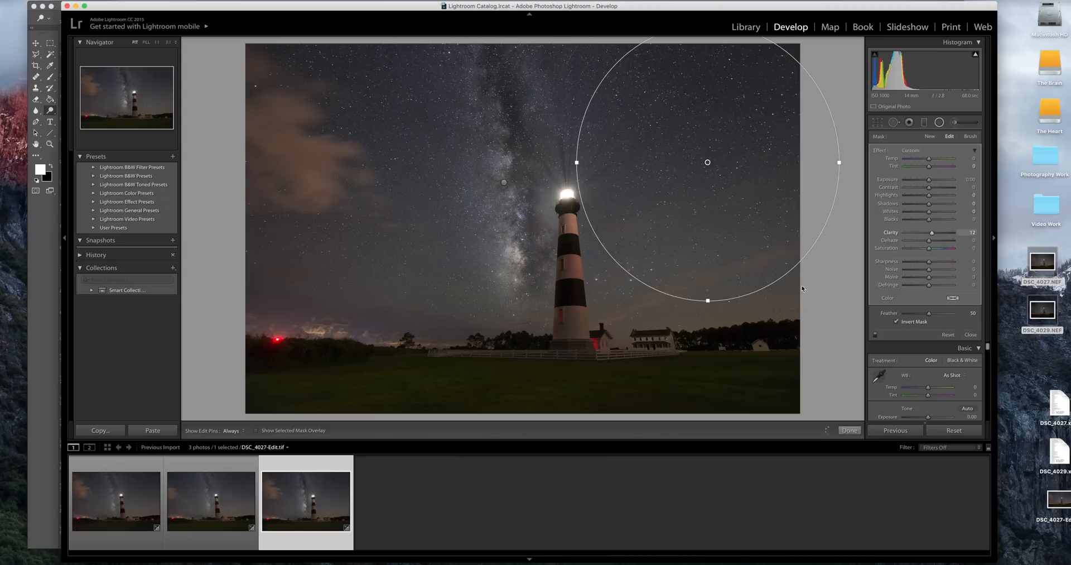
click(842, 426)
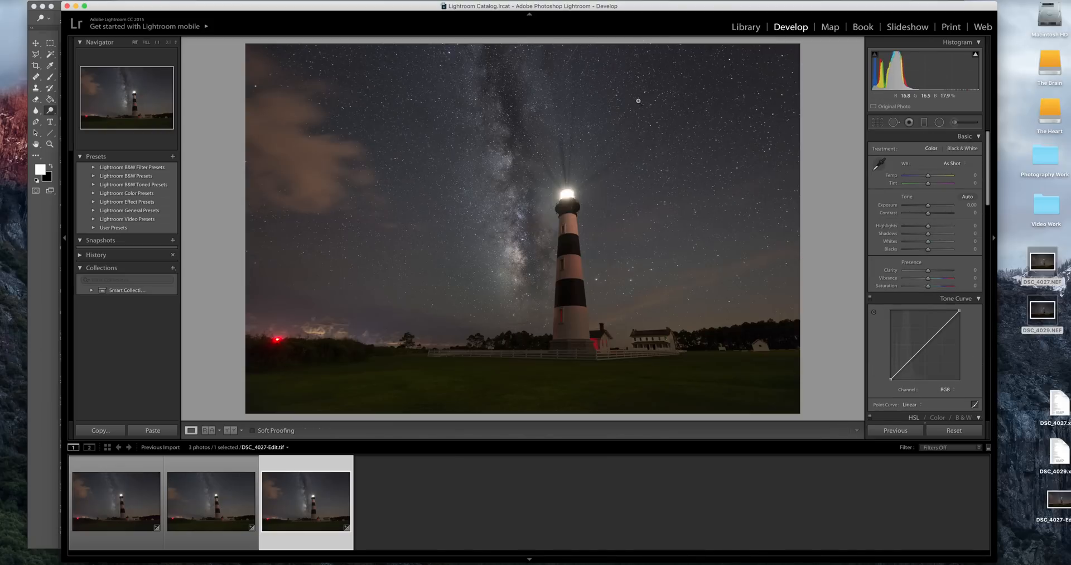
click(638, 101)
click(673, 131)
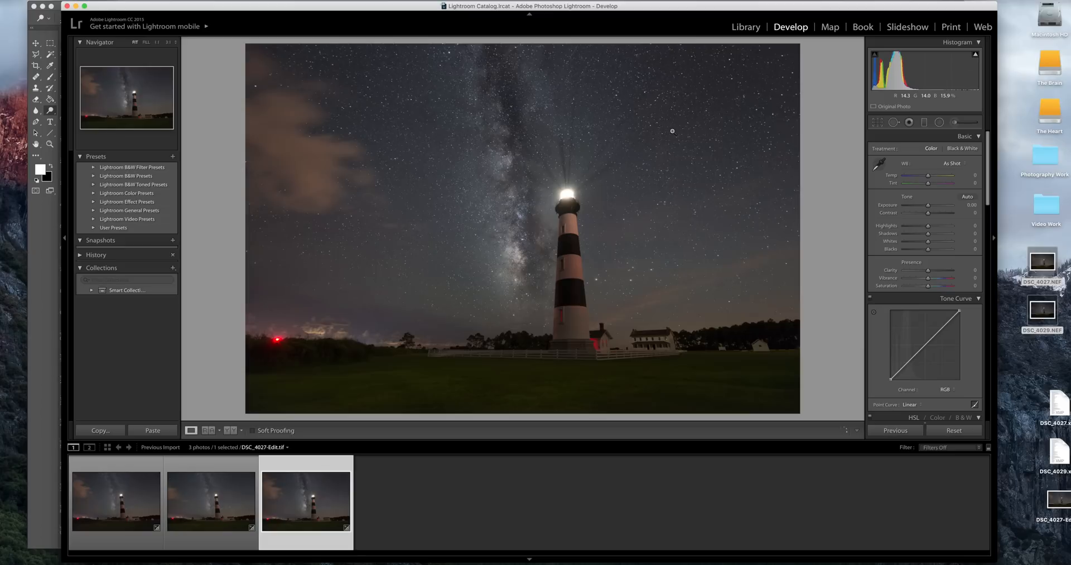